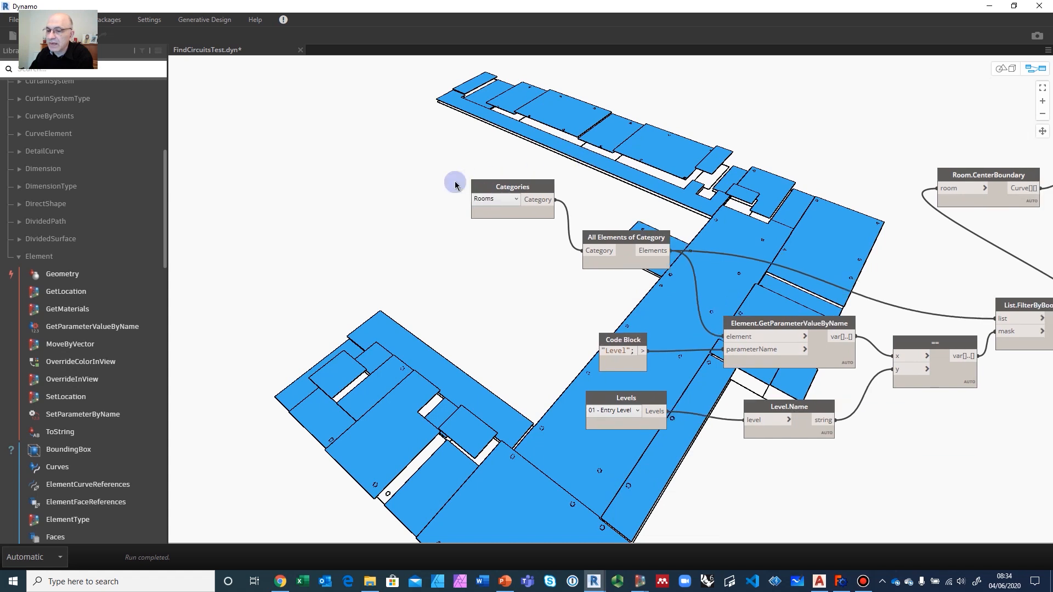
Move the All Elements of Category node up beside the Categories node and preview its element list.
scroll(426, 188, "up", 2)
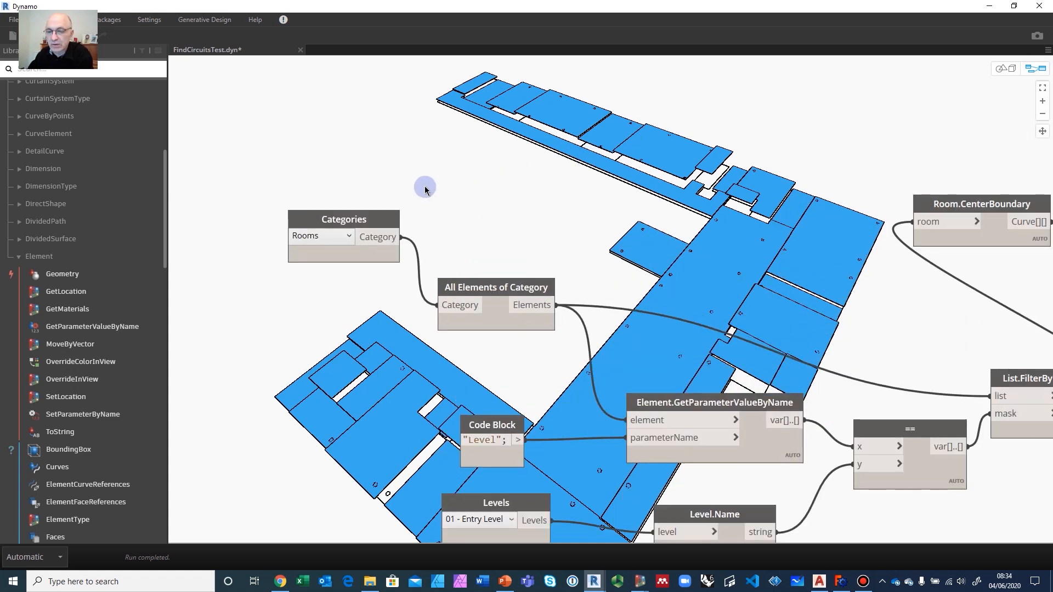
scroll(430, 154, "up", 2)
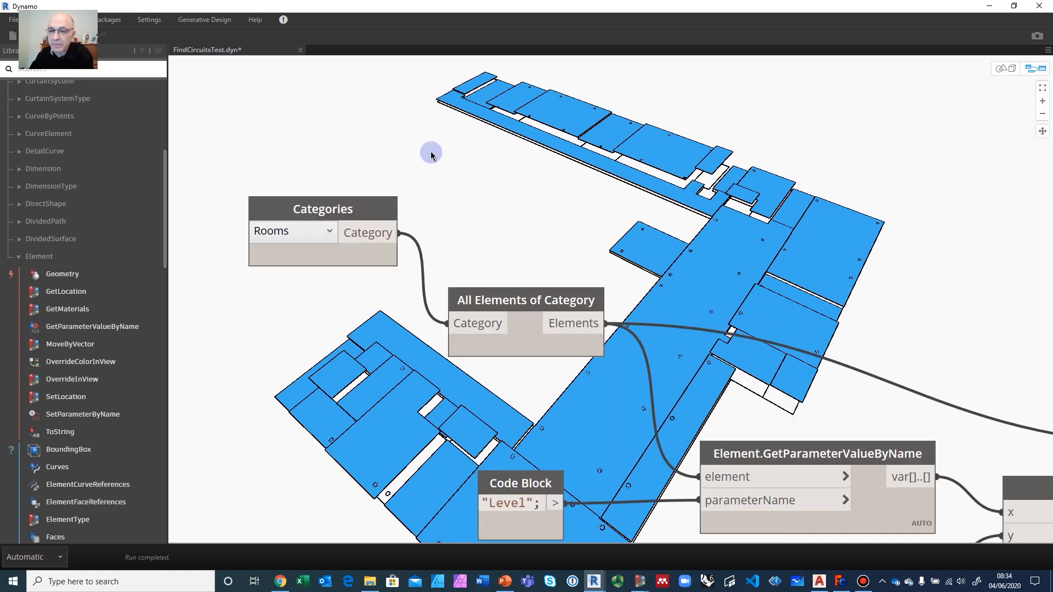
left_click(367, 211)
mouse_move(368, 211)
left_mouse_down()
mouse_move(341, 188)
mouse_move(361, 207)
left_mouse_up()
left_click_drag(496, 307, 477, 260)
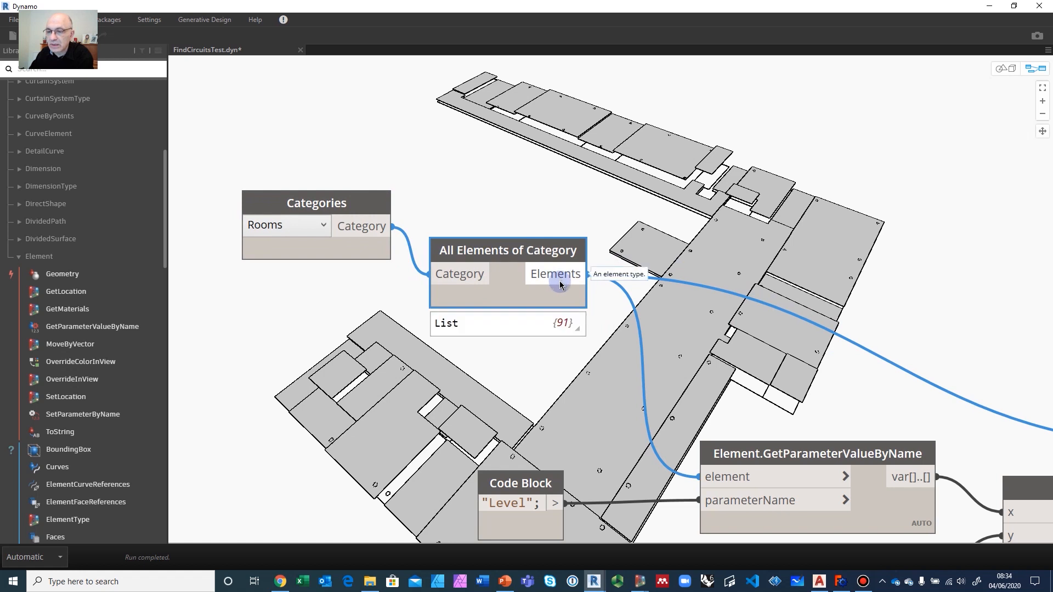
mouse_move(570, 328)
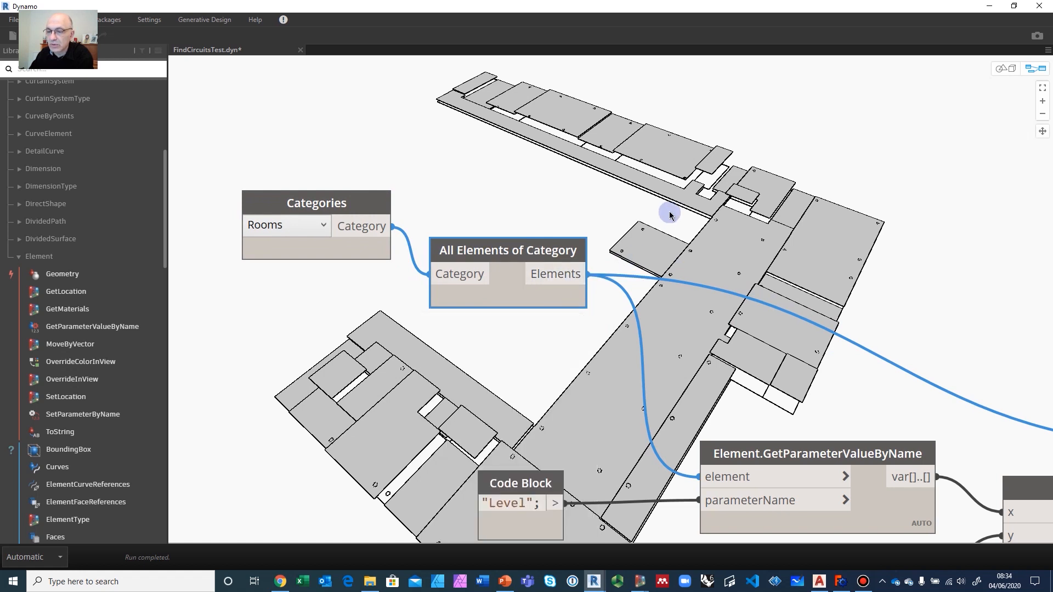
Reposition the Levels node and bring the Level.Name node closer to it.
middle_click_drag(670, 216, 646, 110)
scroll(668, 233, "down", 2)
middle_click_drag(669, 232, 541, 141)
left_click_drag(431, 369, 388, 374)
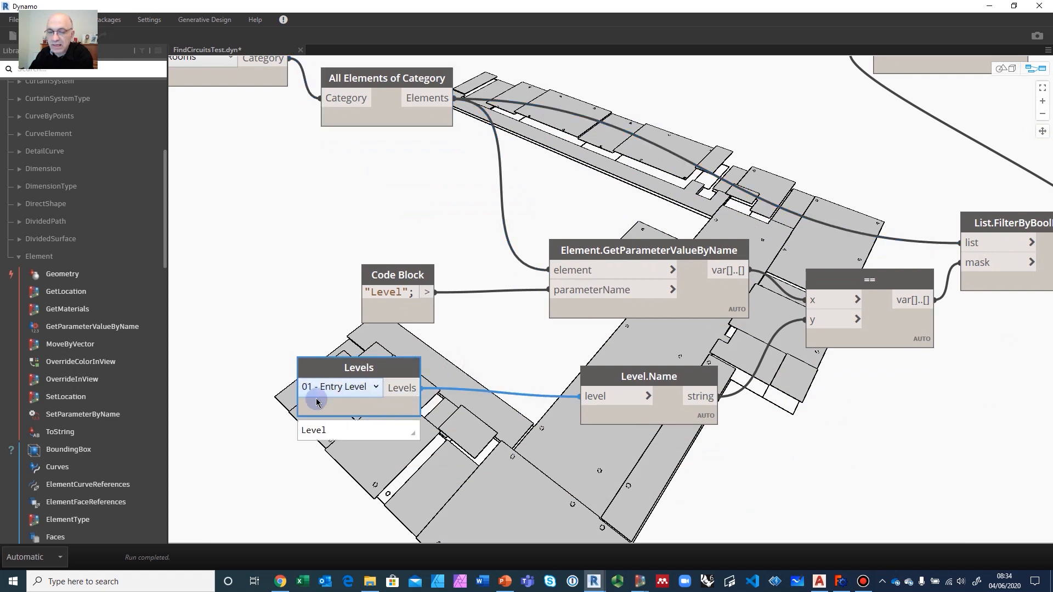
left_click_drag(703, 376, 614, 372)
mouse_move(607, 391)
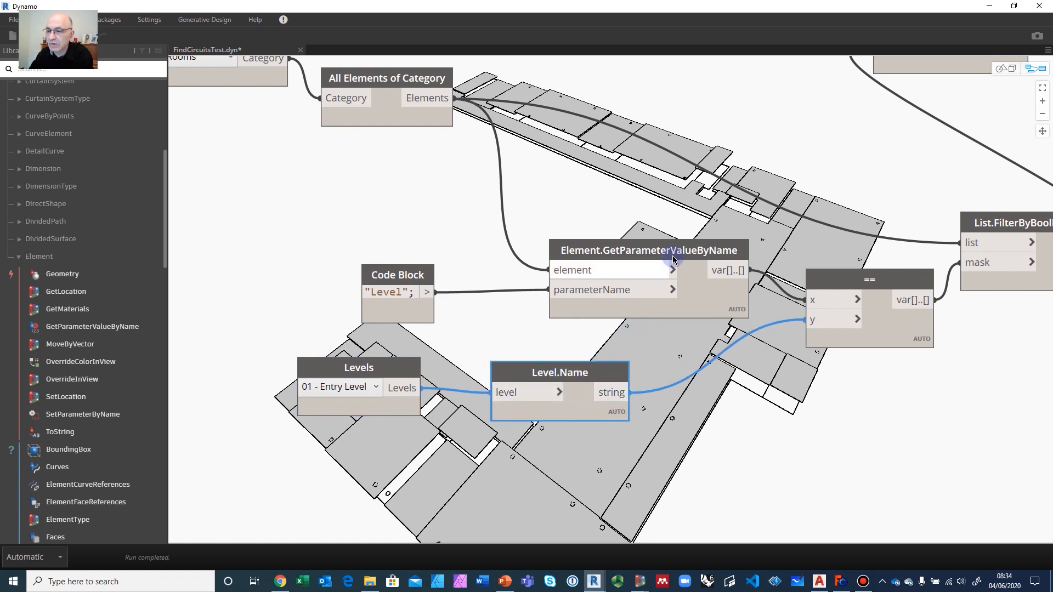
Move the Element.GetParameterValueByName node up and to the left, and place the "Level" Code Block nearer its parameterName input.
left_click_drag(616, 251, 574, 211)
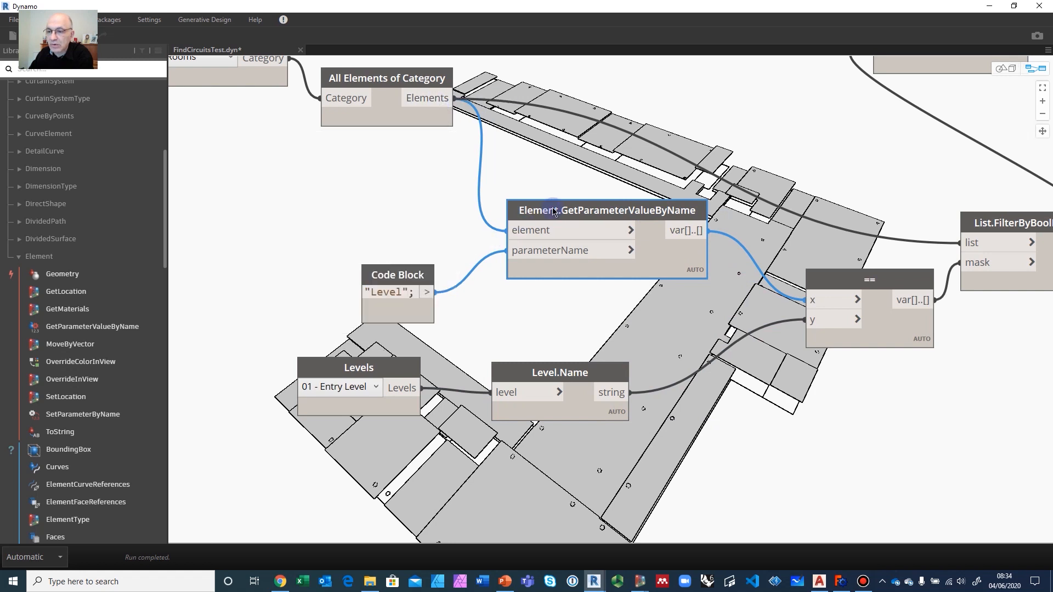
left_click_drag(554, 211, 550, 228)
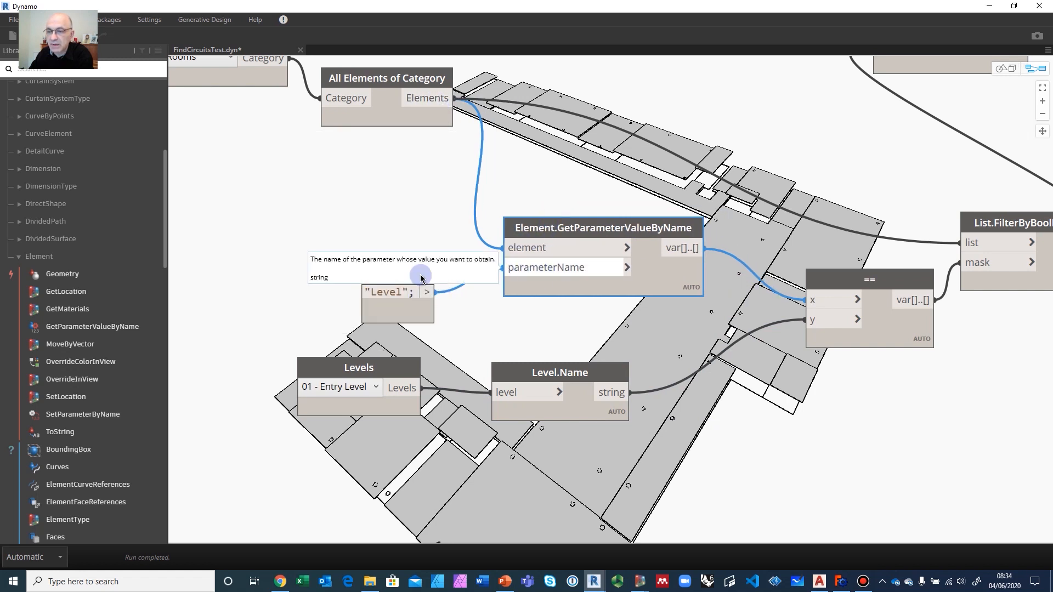
left_click_drag(399, 276, 430, 270)
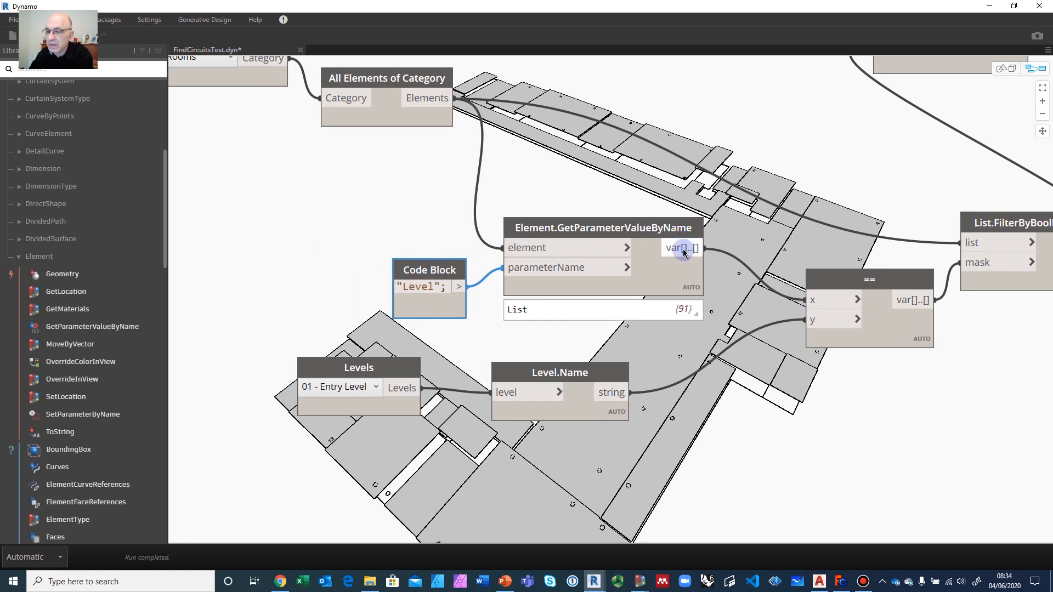
Examine the level values output by the Element.GetParameterValueByName node, then collapse its preview list.
left_click(691, 313)
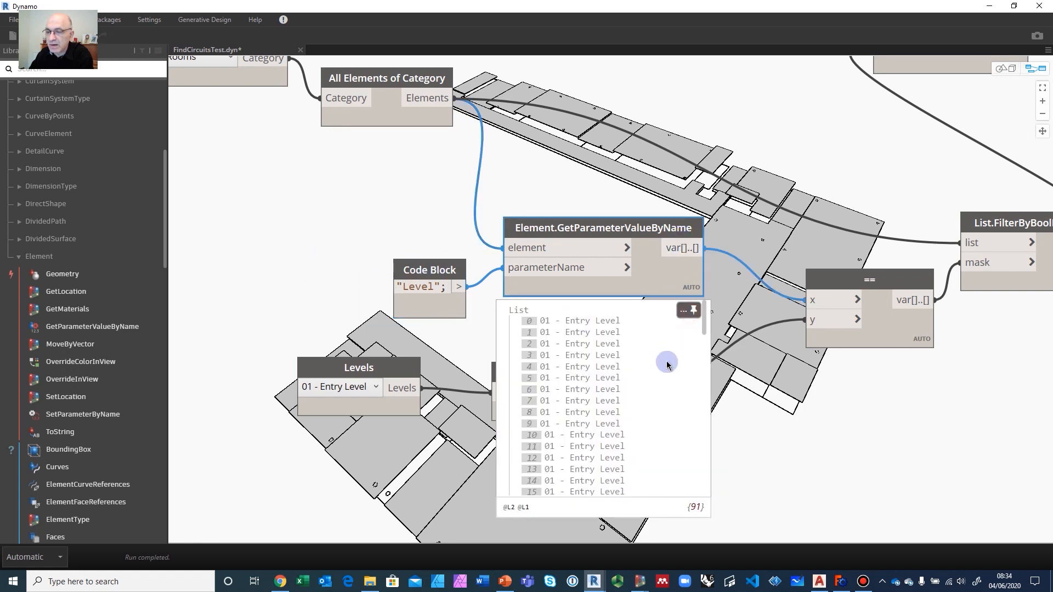
left_click_drag(706, 327, 712, 288)
left_click(689, 312)
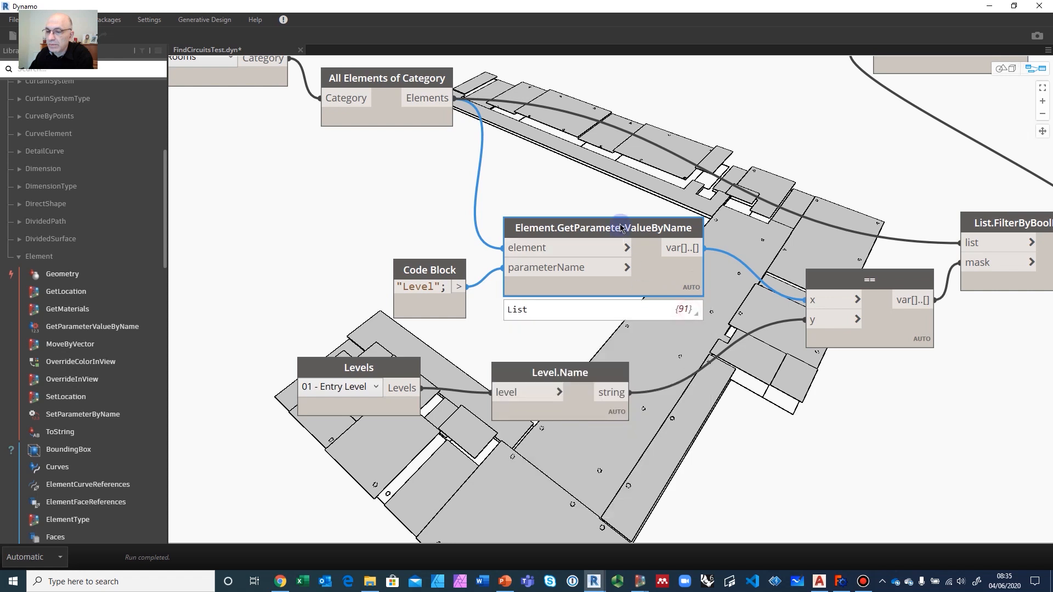
mouse_move(693, 311)
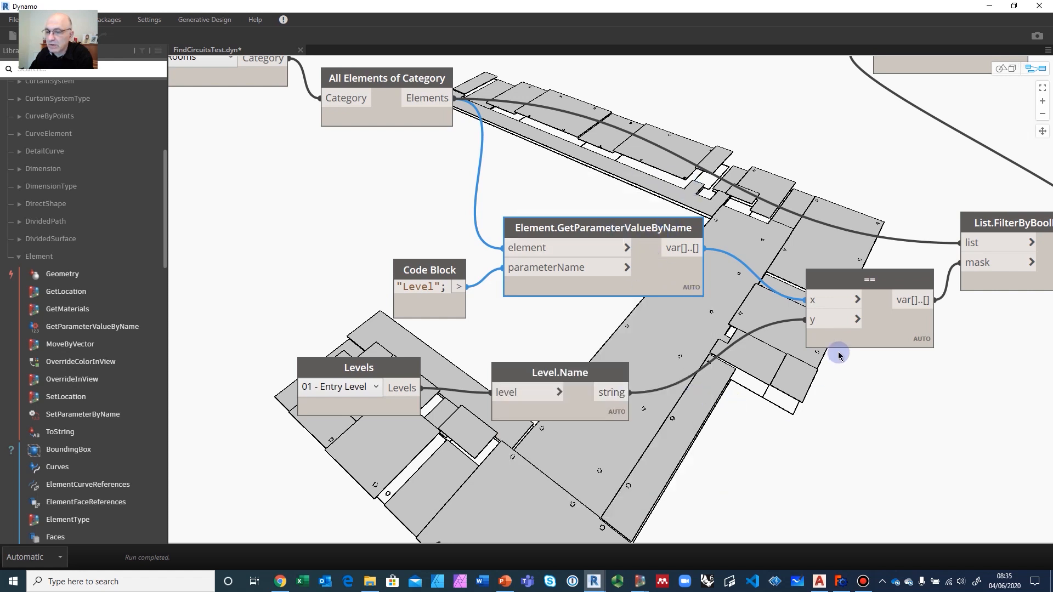
Move the == node closer to its inputs and place the List.FilterByBoolMask node above and to its right.
left_click_drag(834, 280, 785, 282)
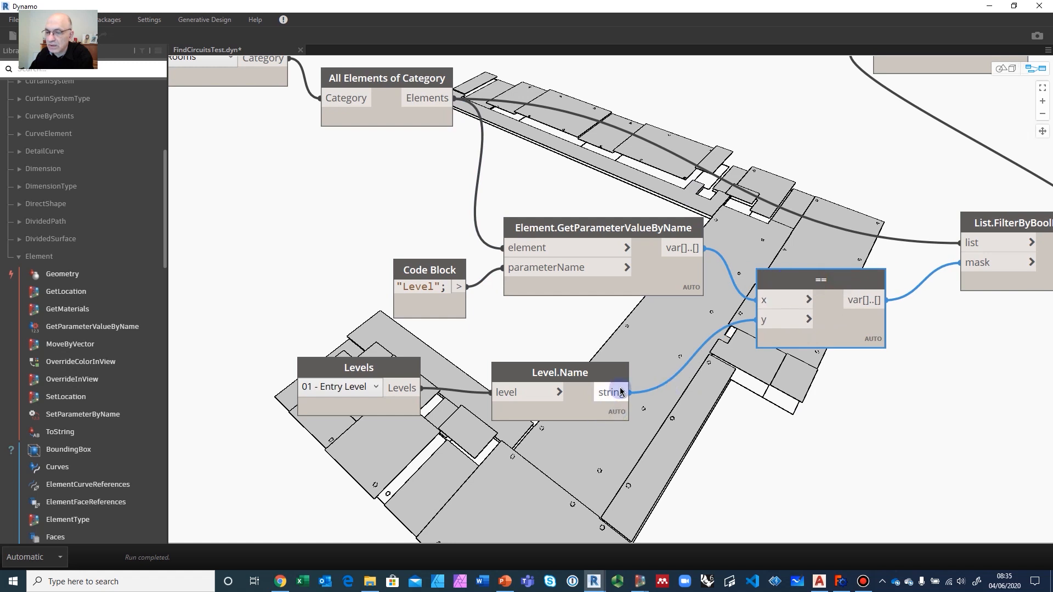
middle_click_drag(707, 244, 541, 274)
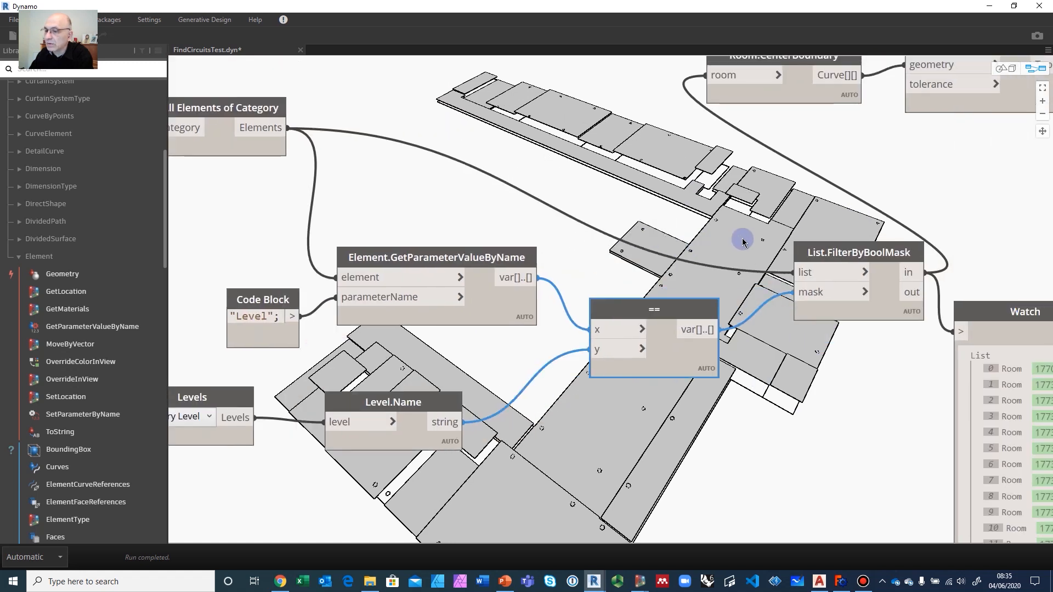
left_click_drag(815, 254, 775, 247)
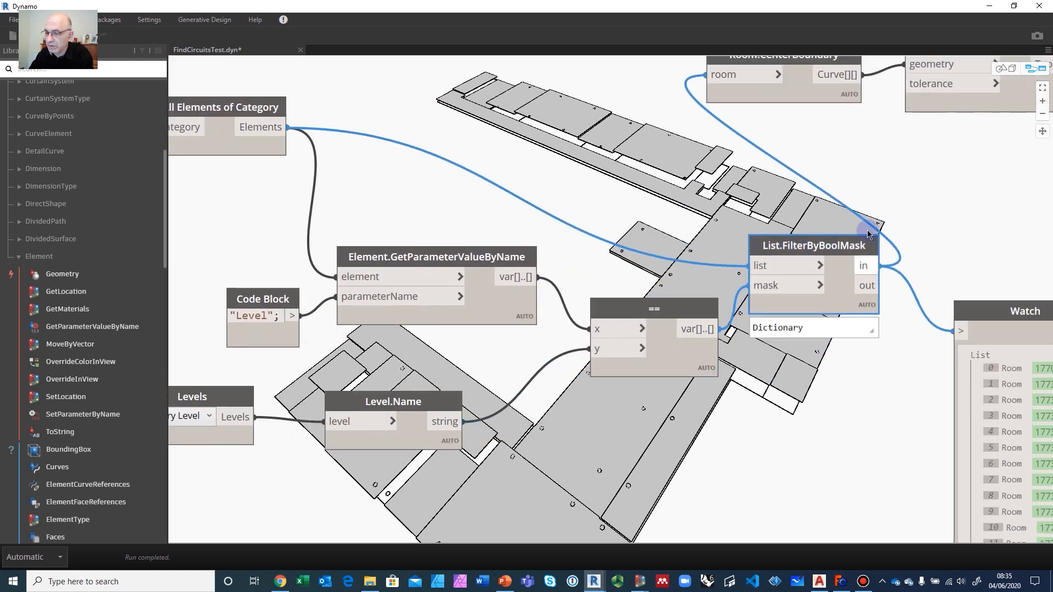
left_click_drag(848, 249, 835, 217)
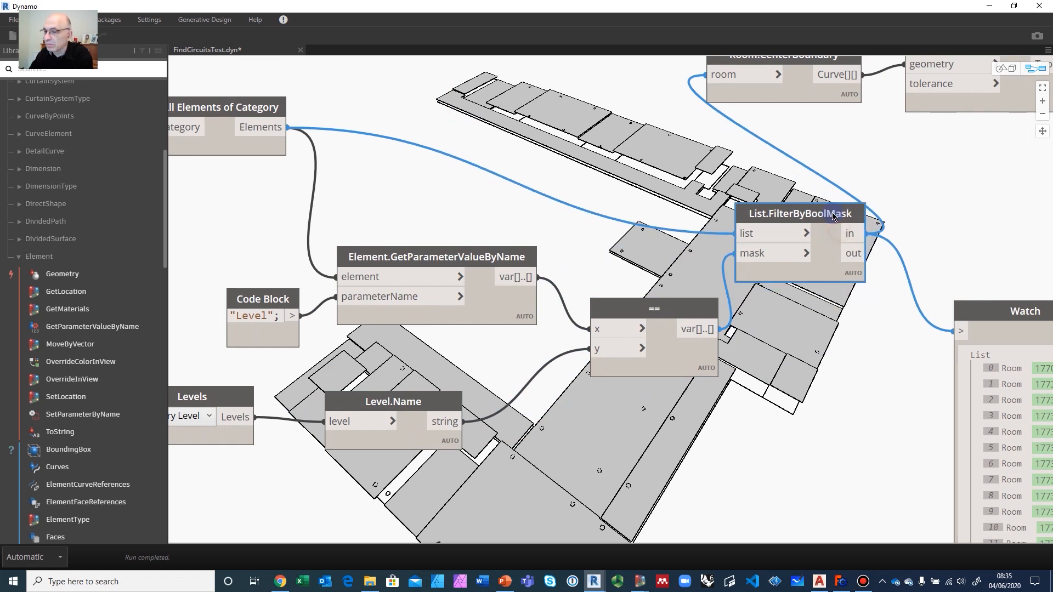
Raise the Watch node to check the filtered room list, then place it below the List.FilterByBoolMask node.
middle_click_drag(800, 329, 658, 329)
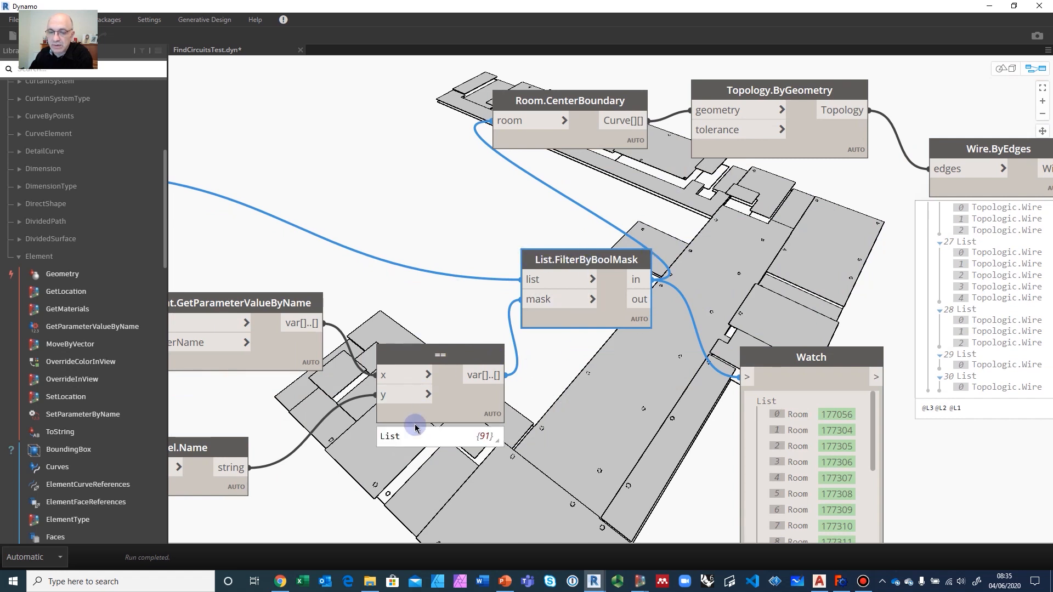
left_click_drag(775, 364, 738, 214)
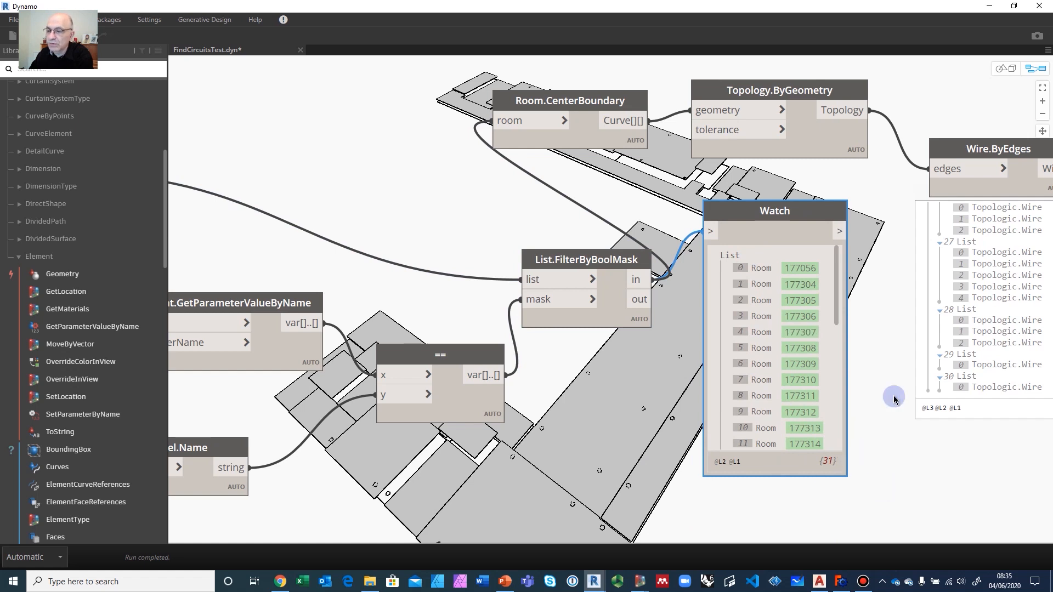
left_click_drag(761, 220, 751, 380)
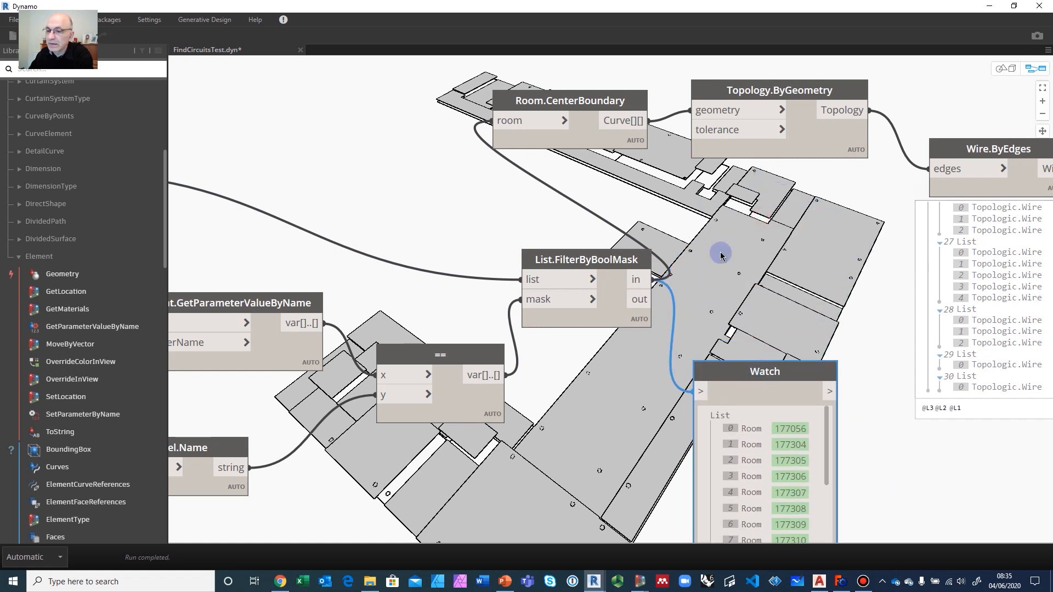
Select the Room.CenterBoundary node to highlight and preview its curves, and shift it slightly down toward List.FilterByBoolMask.
middle_click_drag(735, 252, 740, 382)
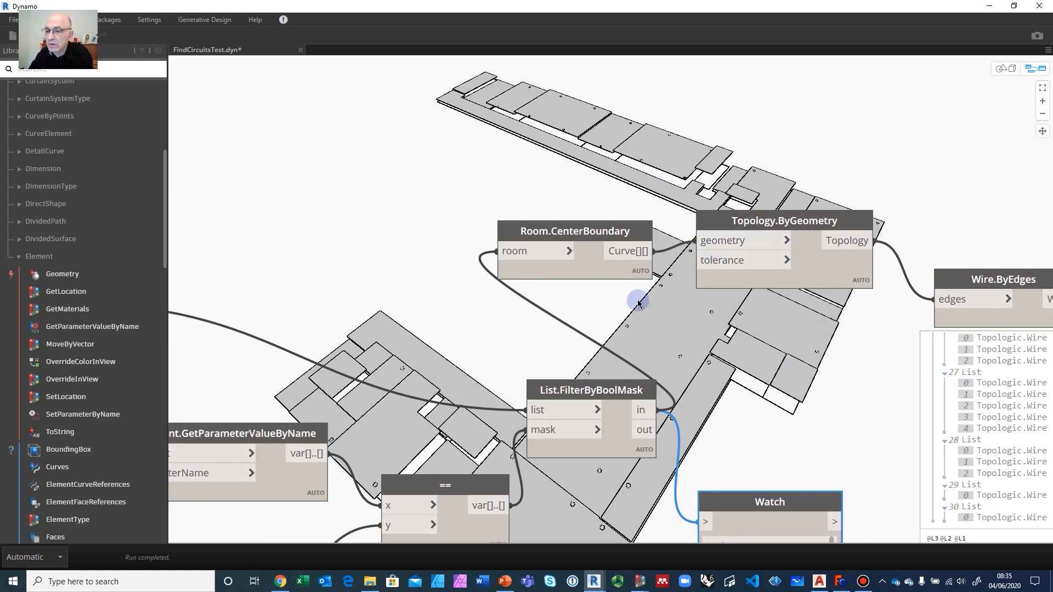
left_click_drag(582, 240, 578, 237)
mouse_move(604, 247)
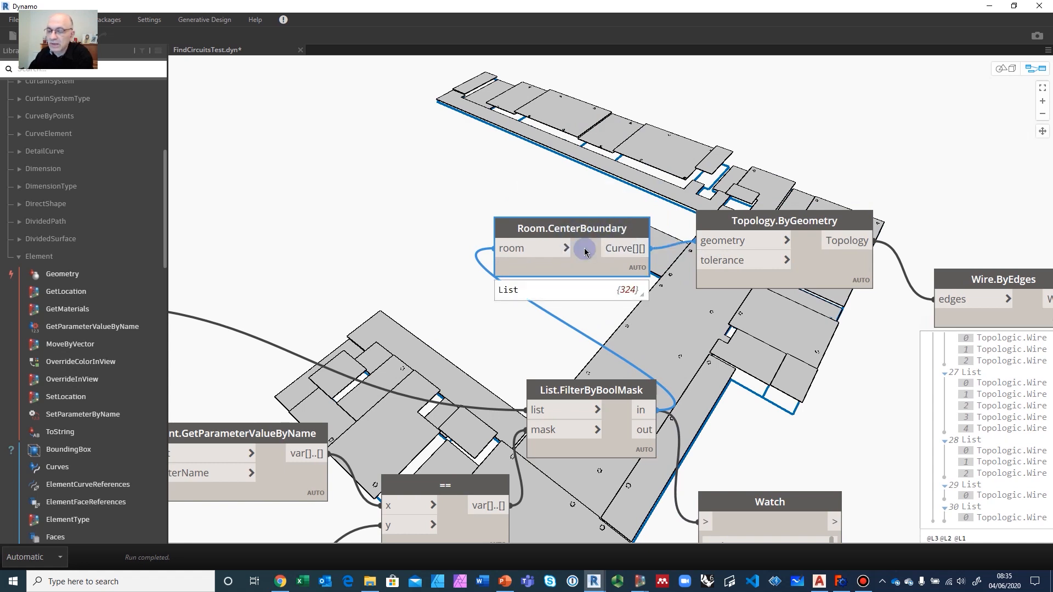
left_click_drag(589, 248, 595, 260)
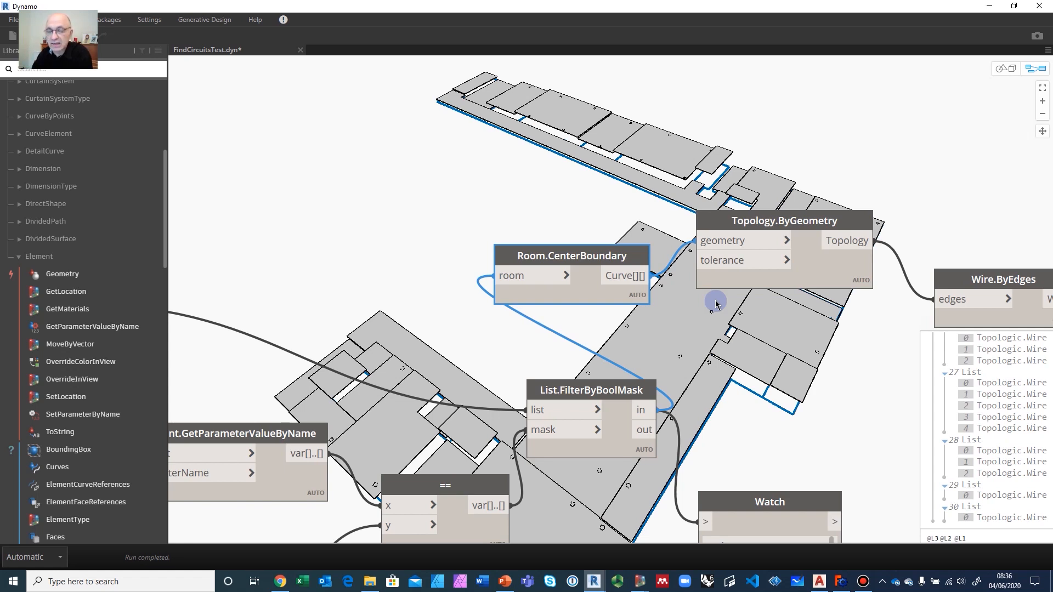
Examine the highlighted room boundary curves from several angles in the 3D background preview, then return to graph navigation.
left_click(1005, 67)
right_click_drag(571, 383, 503, 302)
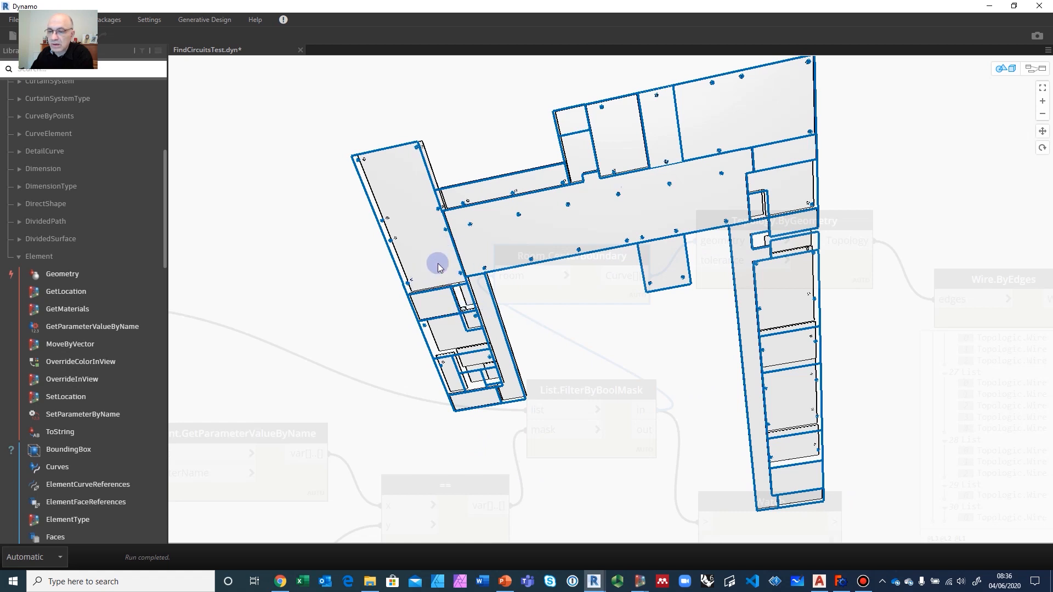
scroll(470, 277, "up", 4)
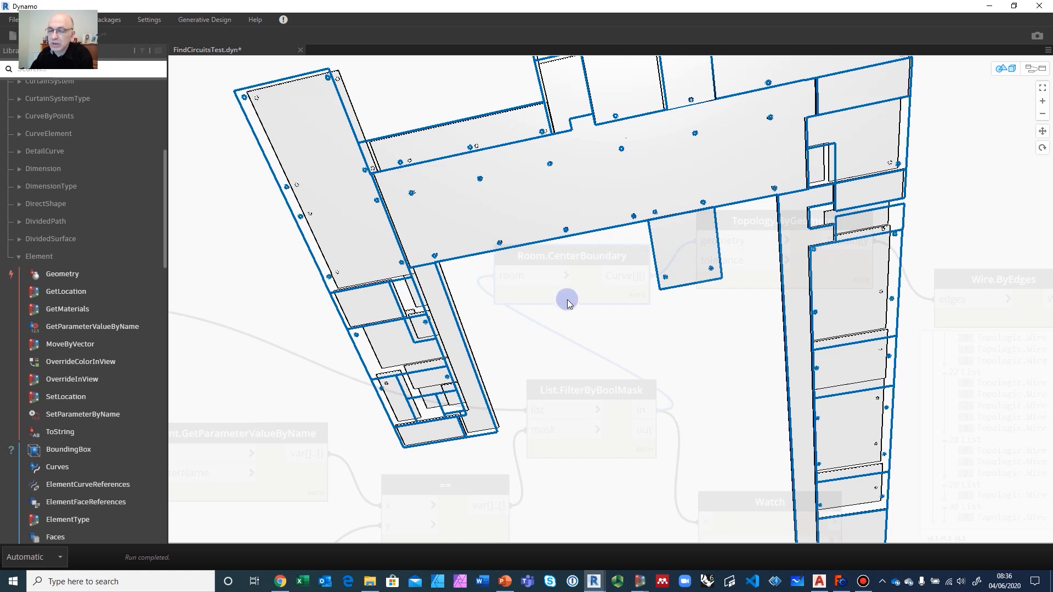
mouse_move(567, 299)
right_mouse_down()
mouse_move(567, 338)
mouse_move(595, 370)
mouse_move(606, 414)
mouse_move(554, 411)
right_mouse_up()
scroll(605, 411, "down", 5)
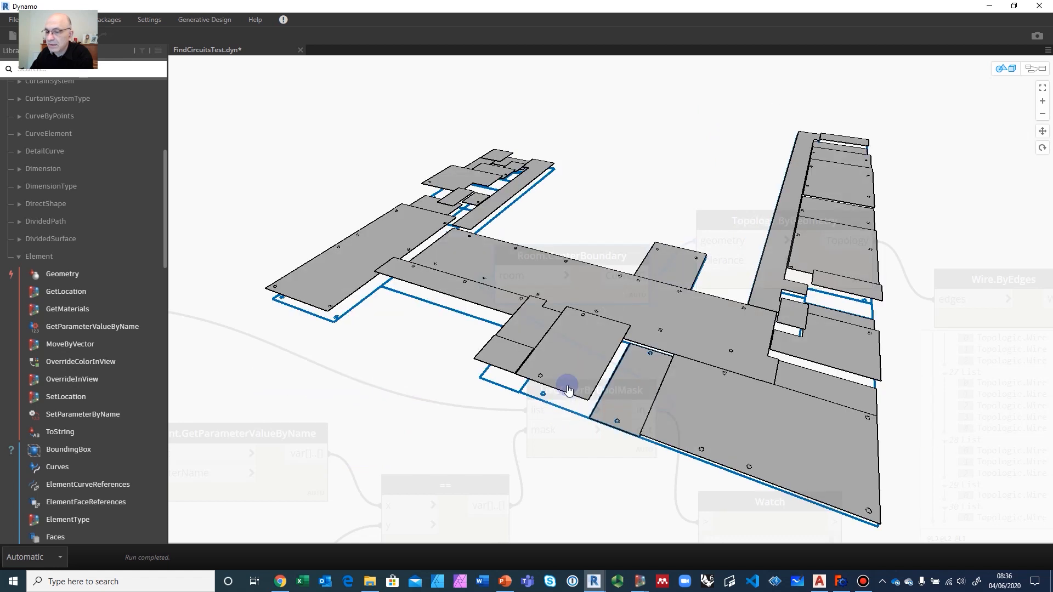
middle_click_drag(568, 390, 559, 383)
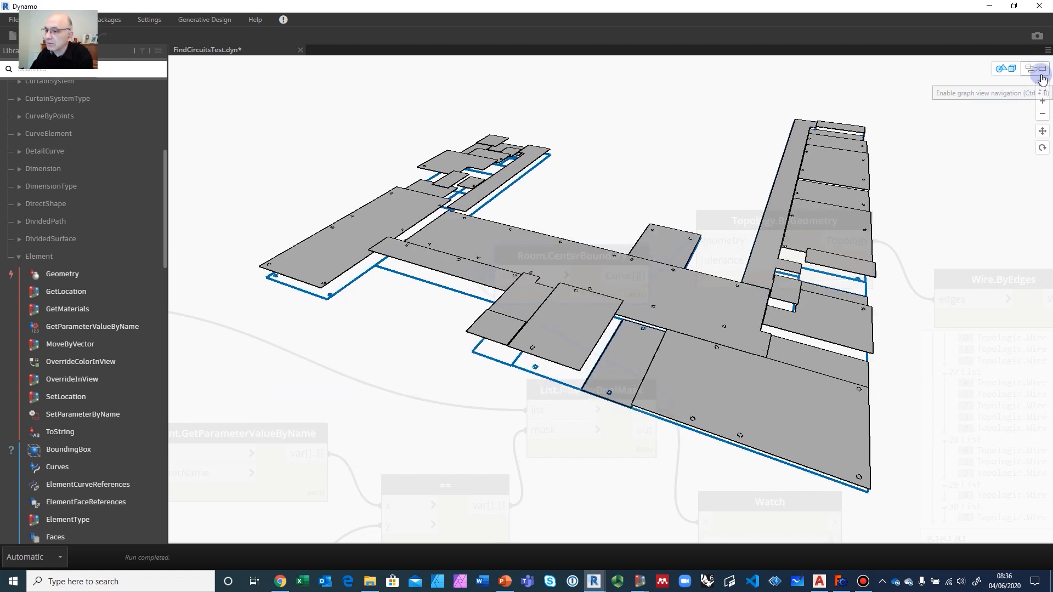
left_click(1040, 67)
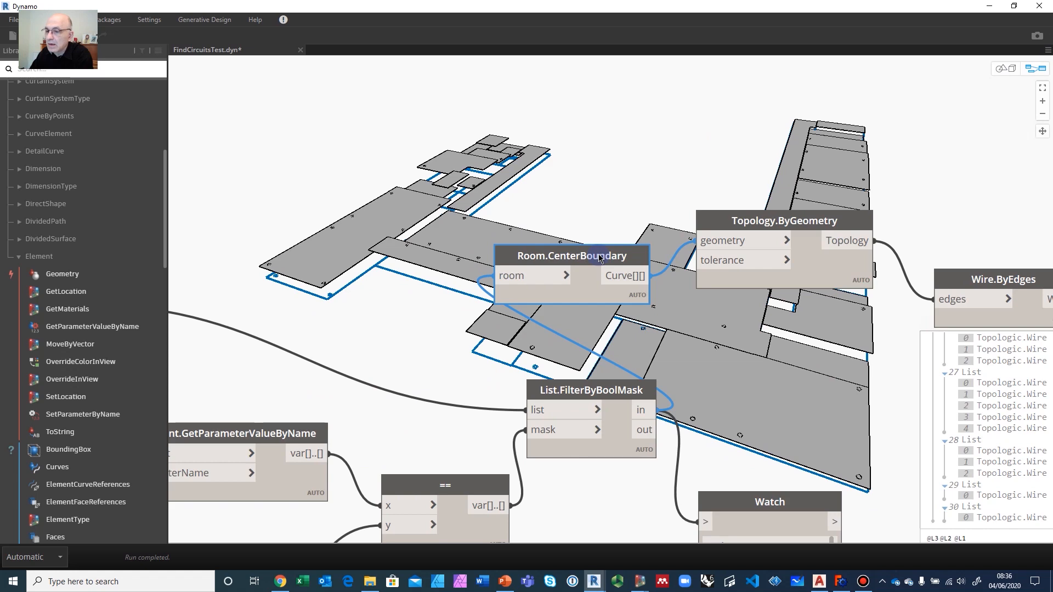
Reposition the Room.CenterBoundary and Topology.ByGeometry nodes and preview the edge lists output by Topology.ByGeometry.
middle_click_drag(894, 391, 534, 334)
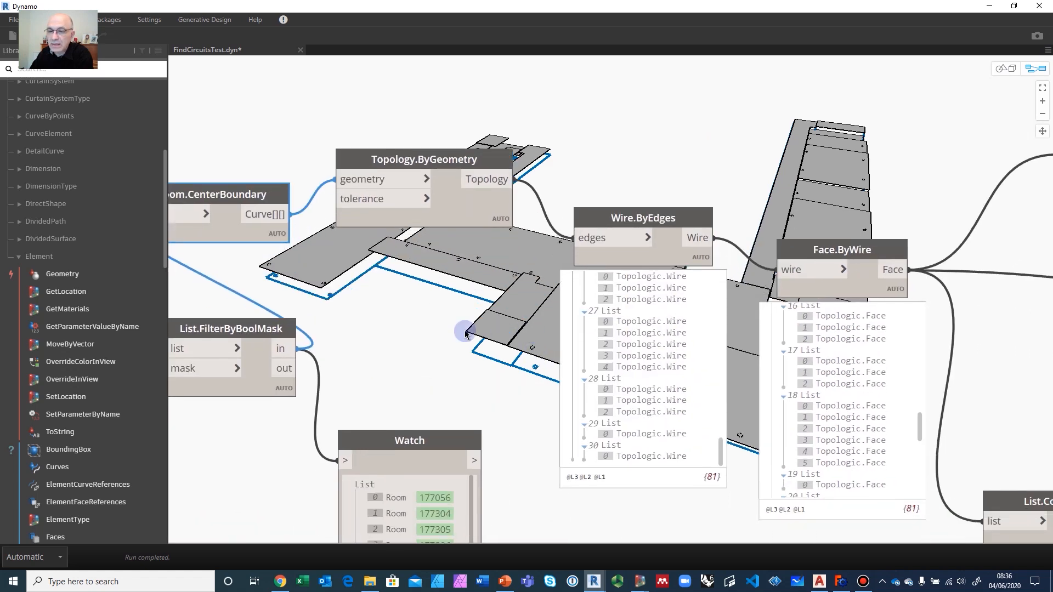
middle_click_drag(269, 163, 429, 263)
left_click_drag(391, 296, 368, 271)
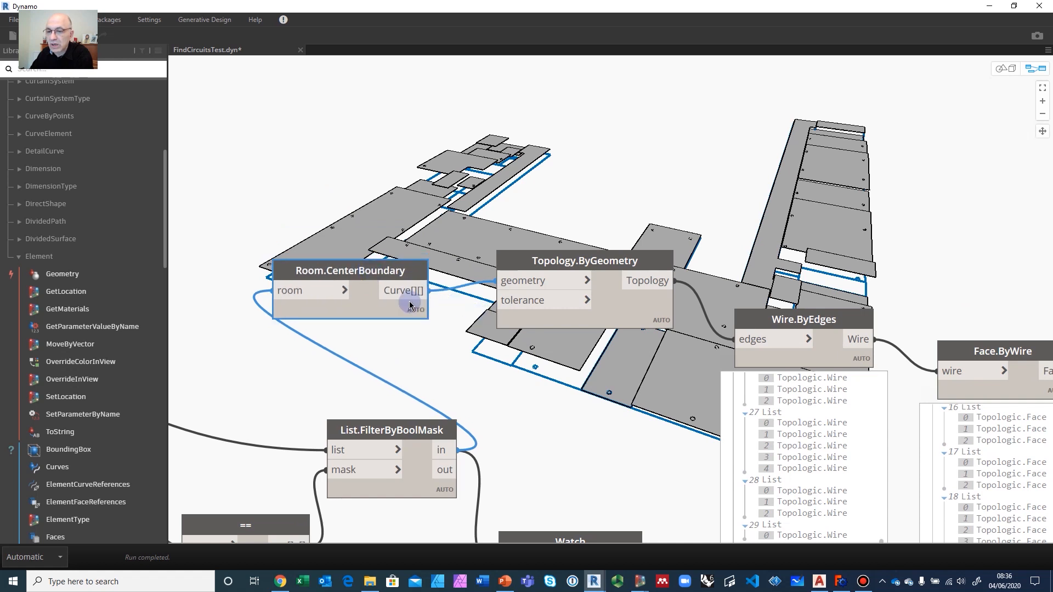
left_click_drag(609, 263, 612, 241)
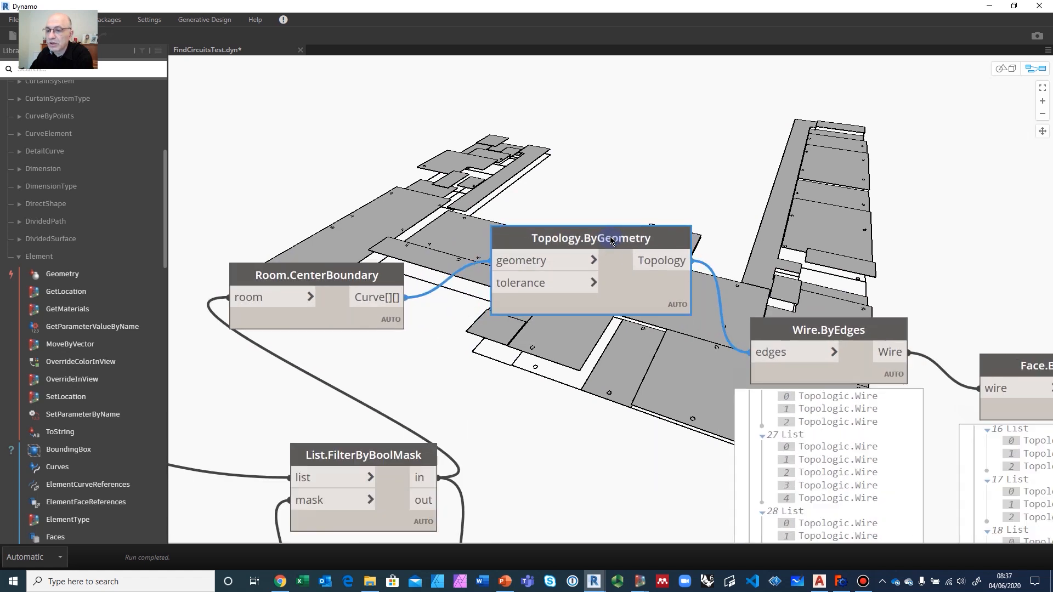
scroll(609, 298, "up", 3)
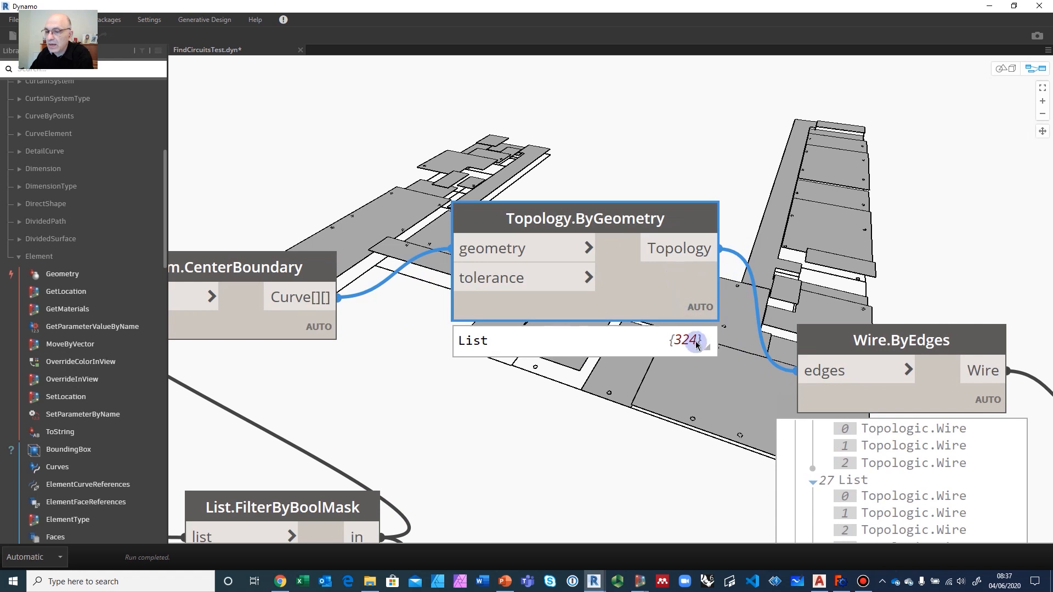
mouse_move(695, 346)
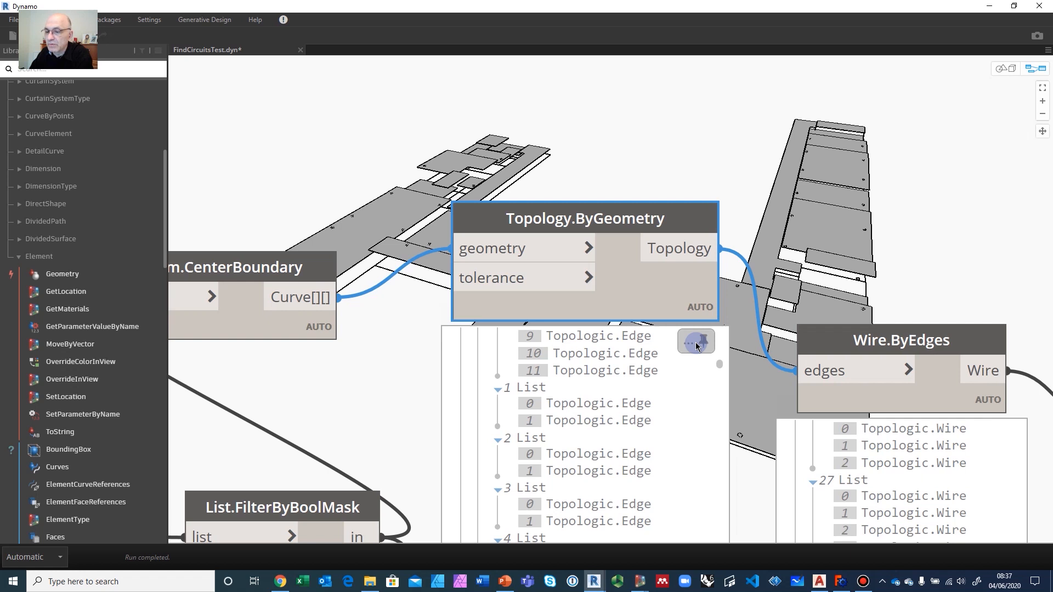
Move the Wire.ByEdges node up beside Topology.ByGeometry and bring its output list back to the first entries.
middle_click_drag(747, 395, 577, 305)
scroll(577, 305, "down", 1)
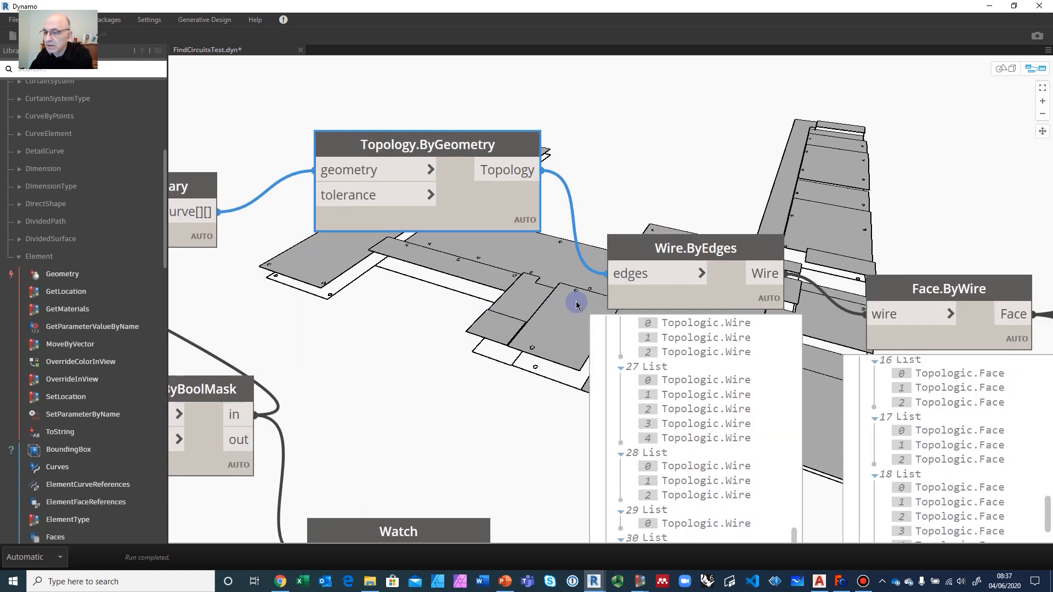
left_click_drag(698, 248, 698, 162)
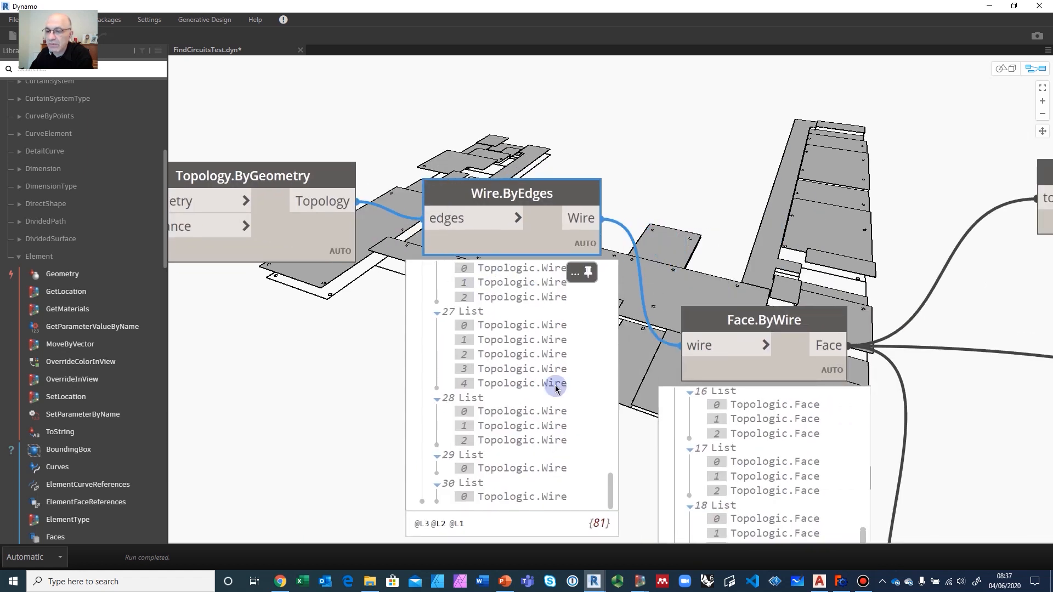
left_click_drag(612, 487, 624, 278)
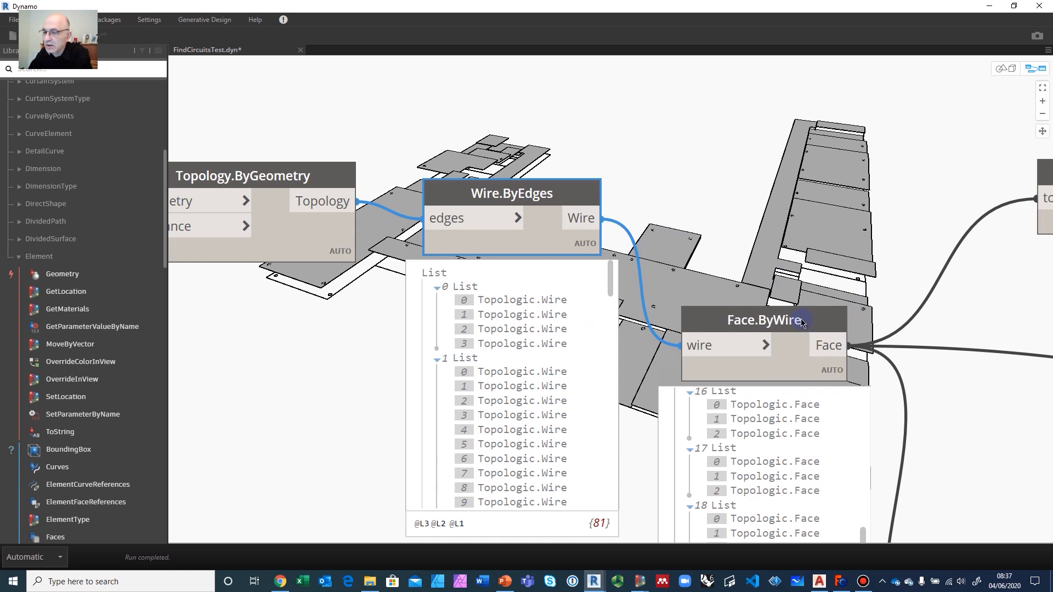
Move the Face.ByWire node up beside Wire.ByEdges and bring its output list back to the first entries.
left_click_drag(802, 322, 802, 234)
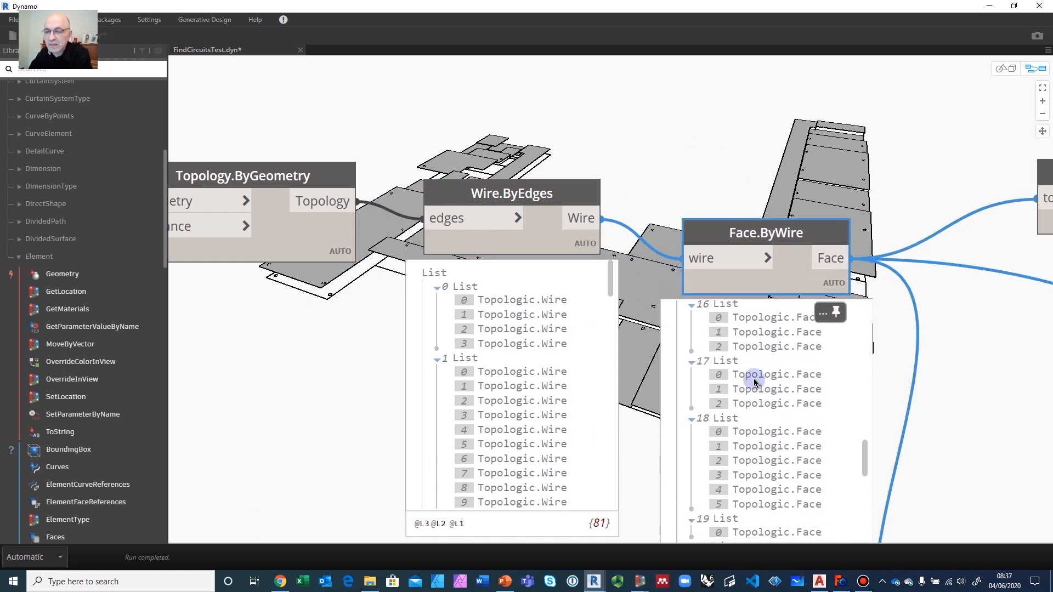
middle_click_drag(849, 348, 619, 318)
scroll(582, 373, "up", 1)
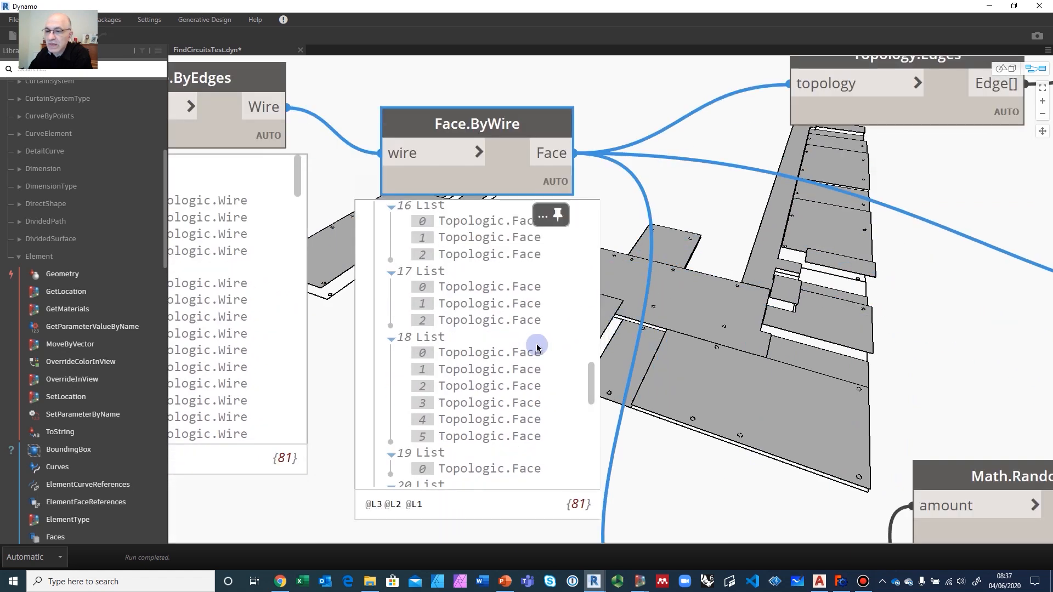
left_click_drag(589, 395, 585, 196)
Move the Topology.Edges node closer to Face.ByWire and bring the downstream translate, random list and geometry nodes into view.
middle_click_drag(764, 295, 651, 321)
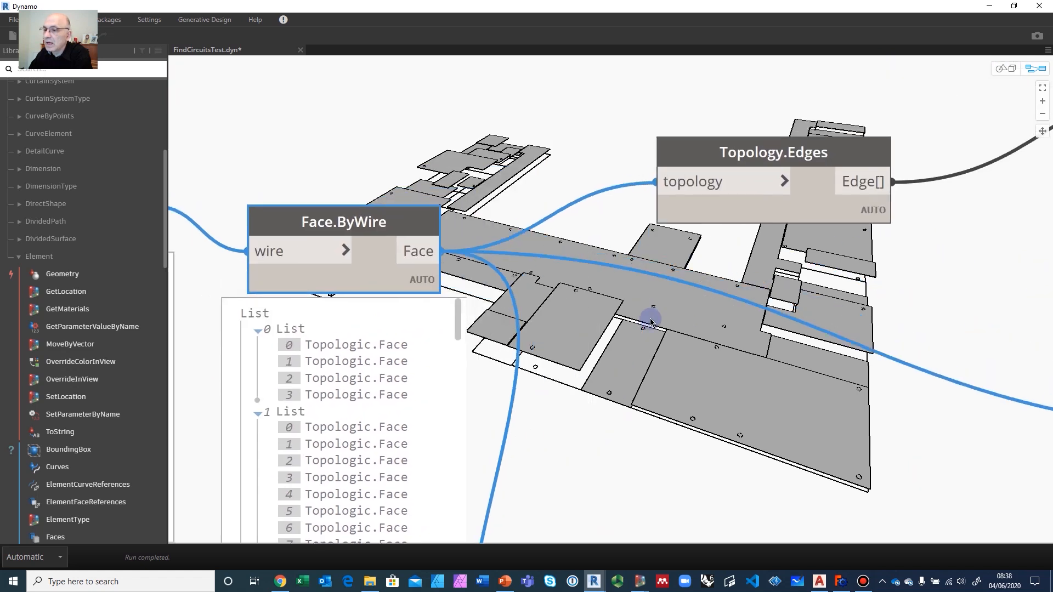
scroll(665, 299, "down", 1)
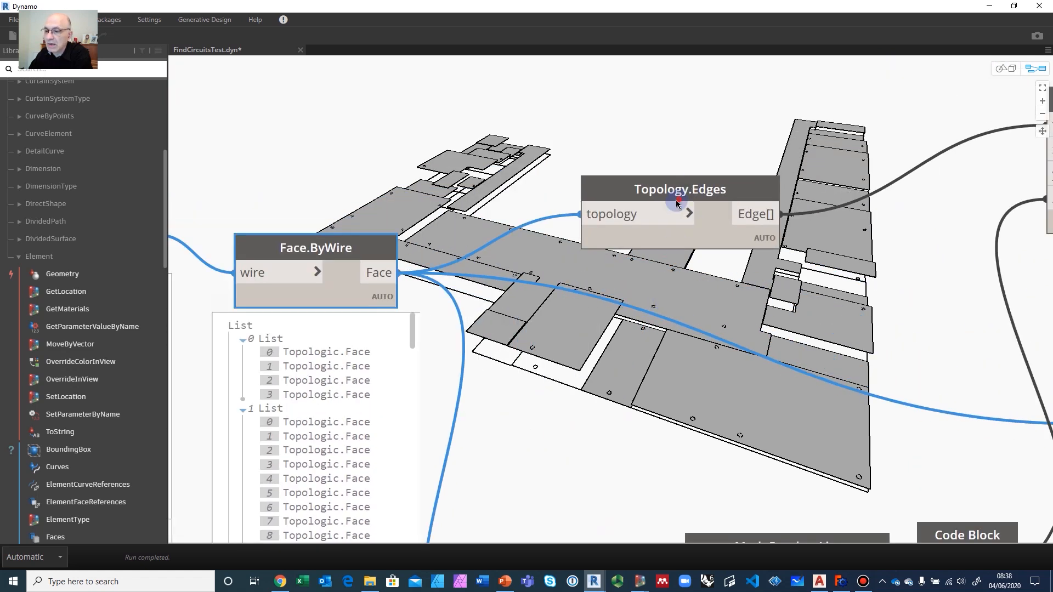
left_click_drag(678, 203, 598, 233)
scroll(776, 365, "down", 1)
middle_click_drag(834, 345, 621, 228)
scroll(646, 269, "down", 1)
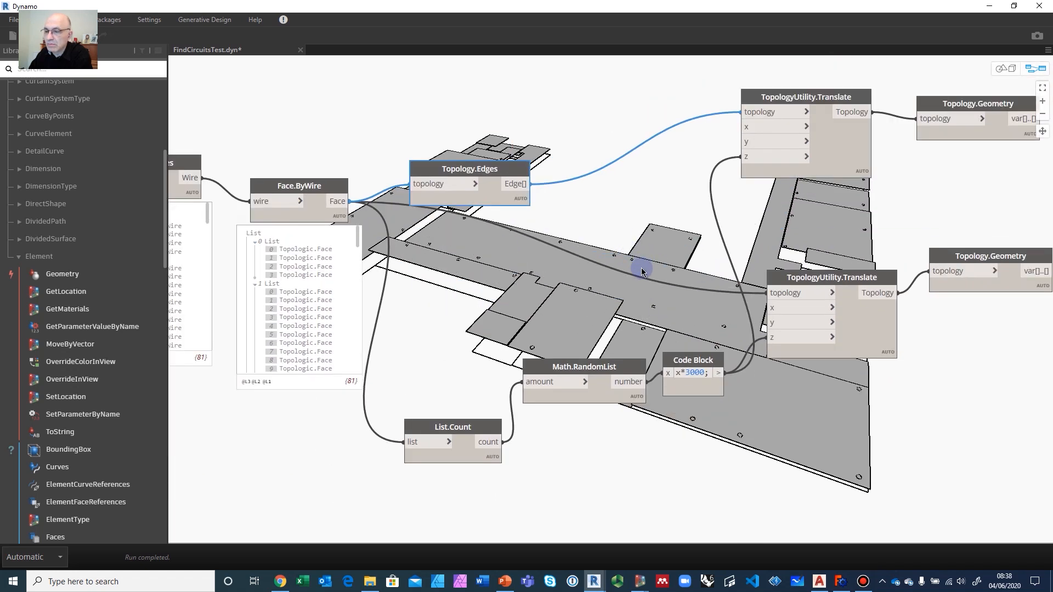
scroll(642, 271, "down", 1)
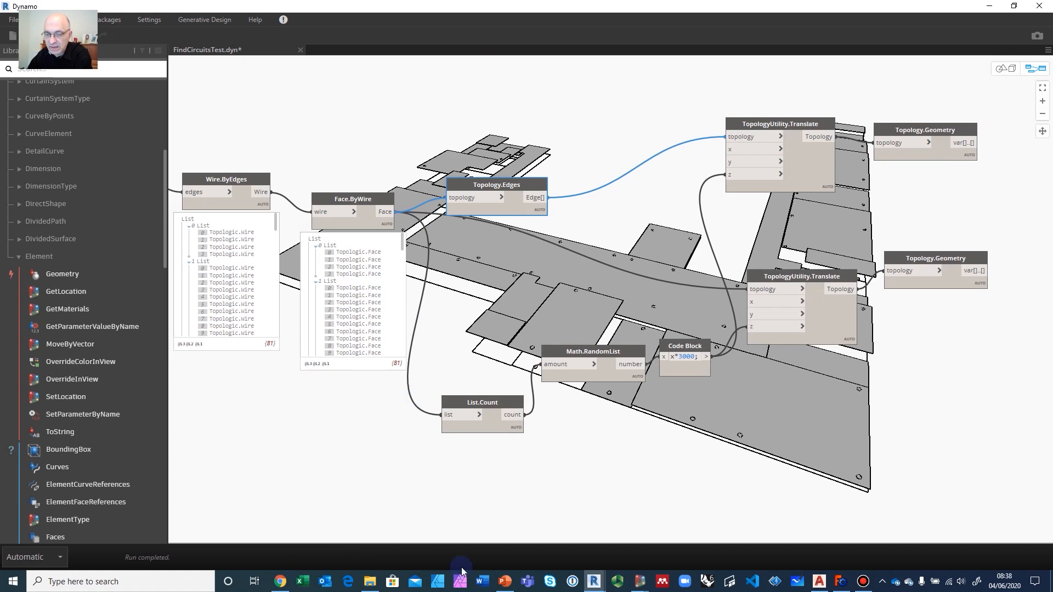
Switch to Chrome to view the Topologic tweet image of the 3D minimum spanning tree, and minimize the browser.
left_click(281, 586)
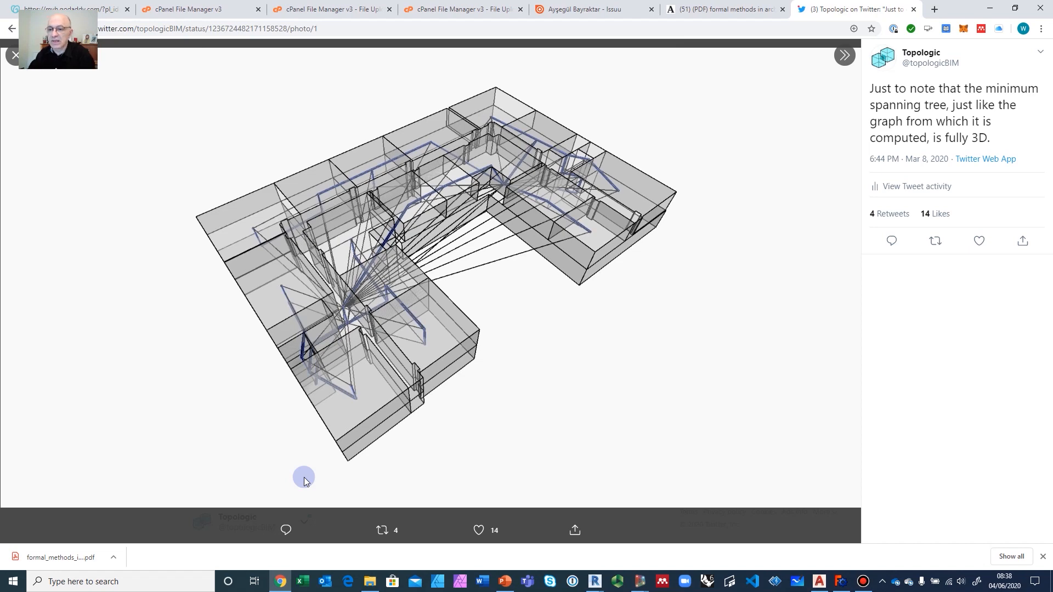
left_click(991, 16)
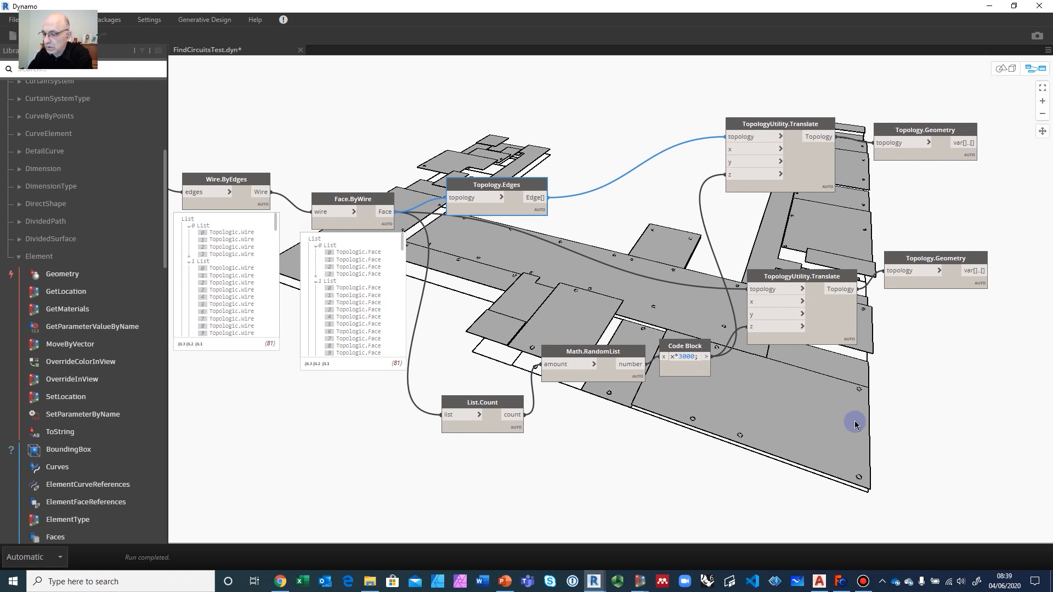
Switch to AutoCAD, maximize its window and look over the whole AECPlan.dxf floor plan.
left_click(818, 583)
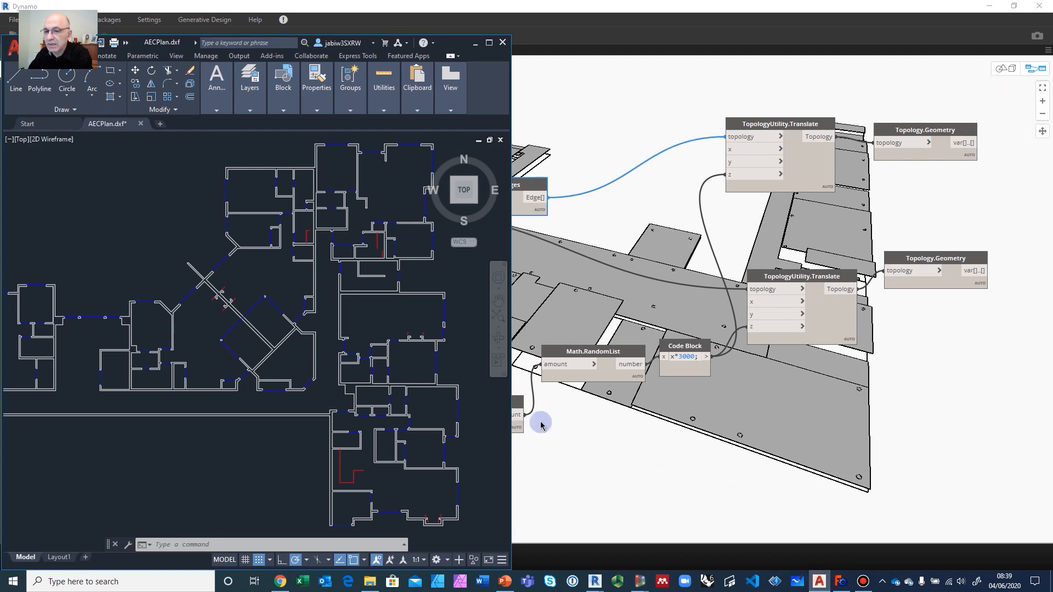
left_click(489, 43)
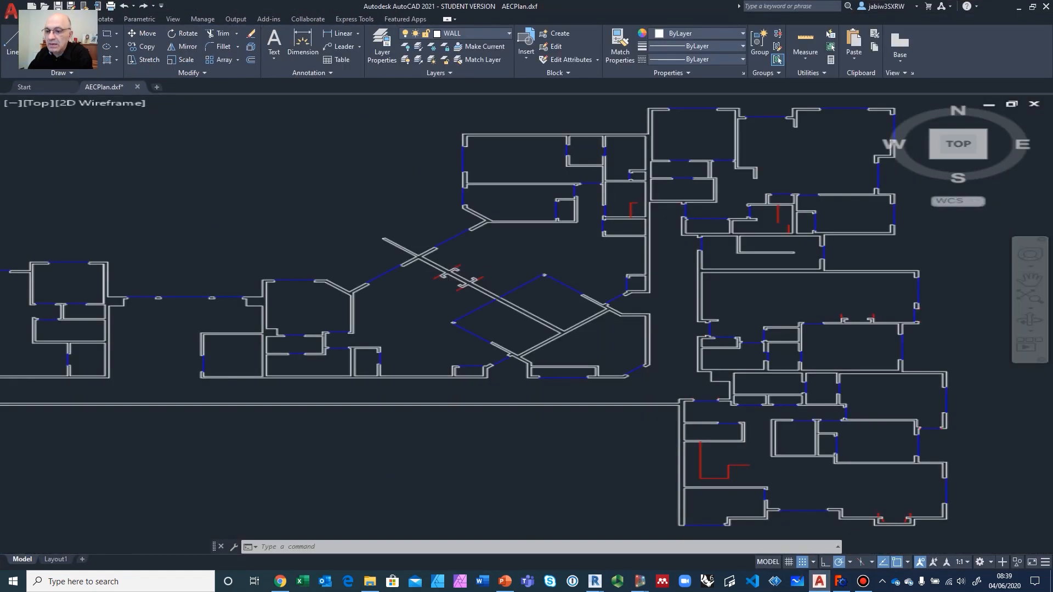
scroll(471, 328, "up", 2)
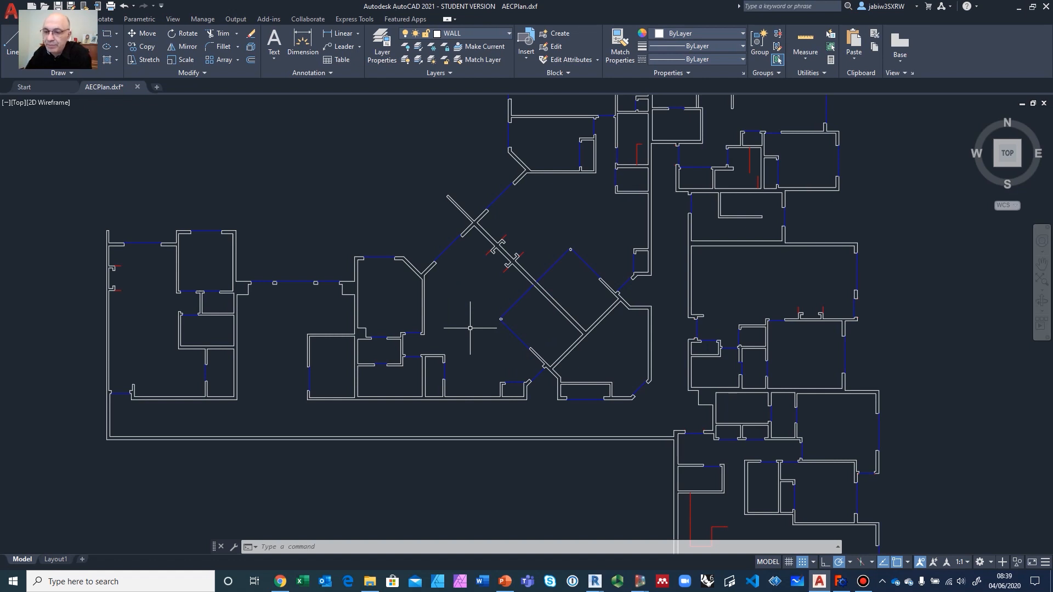
scroll(470, 328, "down", 5)
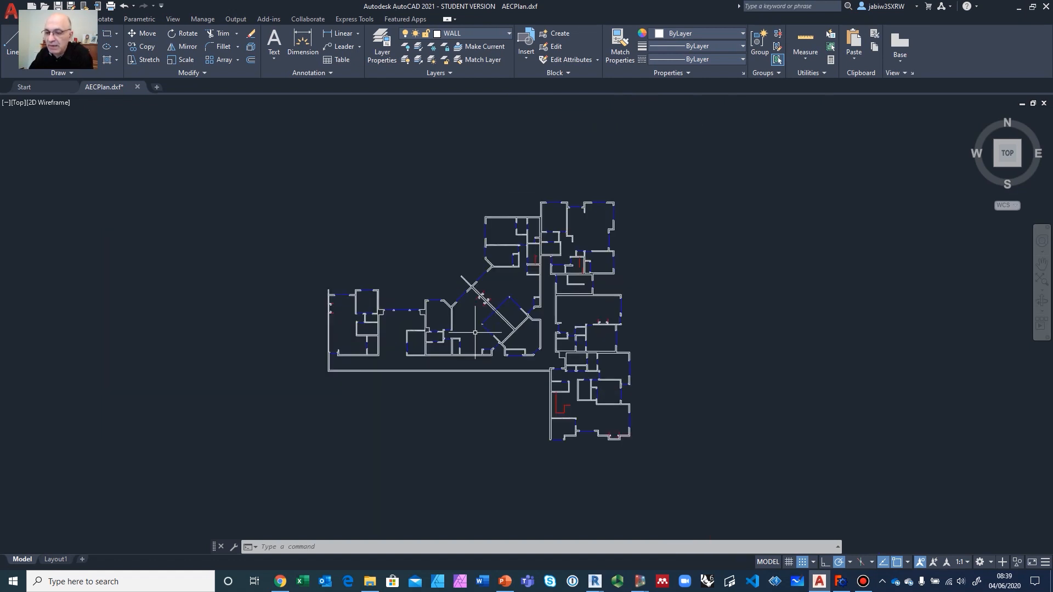
scroll(475, 332, "up", 5)
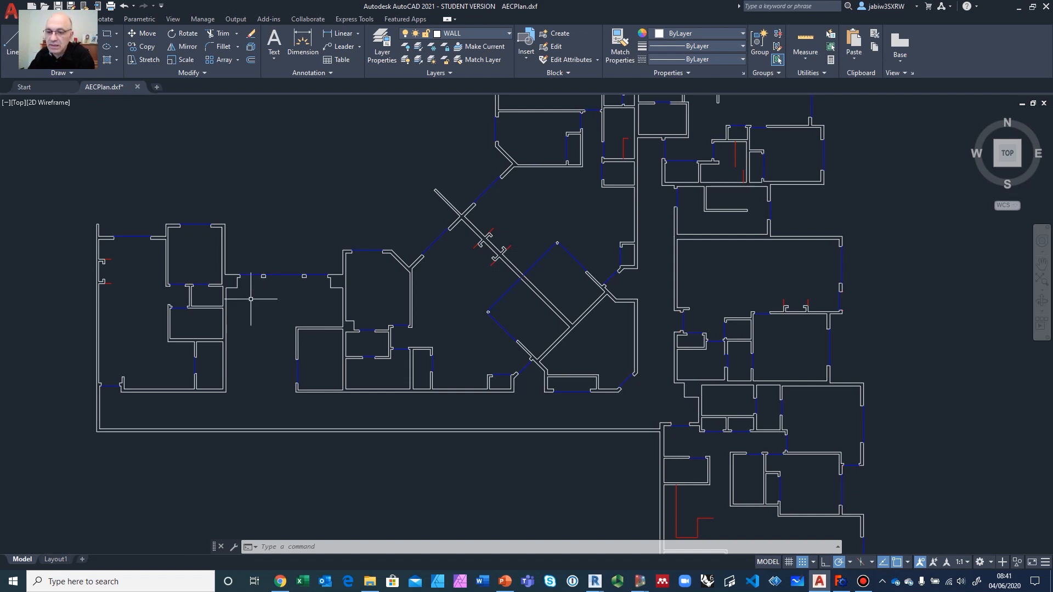
Examine the double-line walls, window lines and columns around the courtyard in the plan's west wing.
middle_click_drag(252, 299, 362, 311)
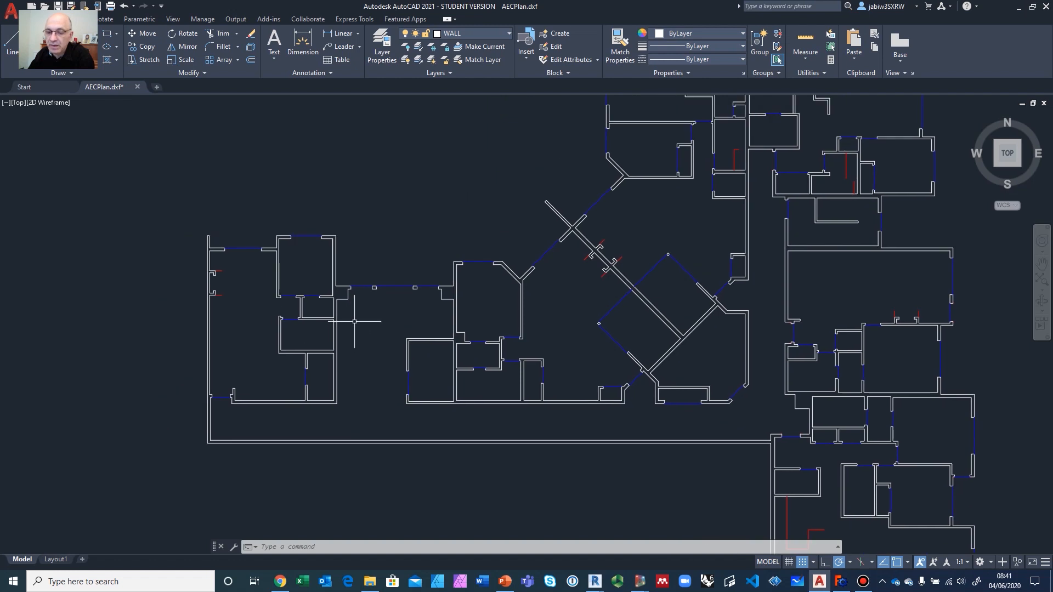
scroll(336, 334, "up", 4)
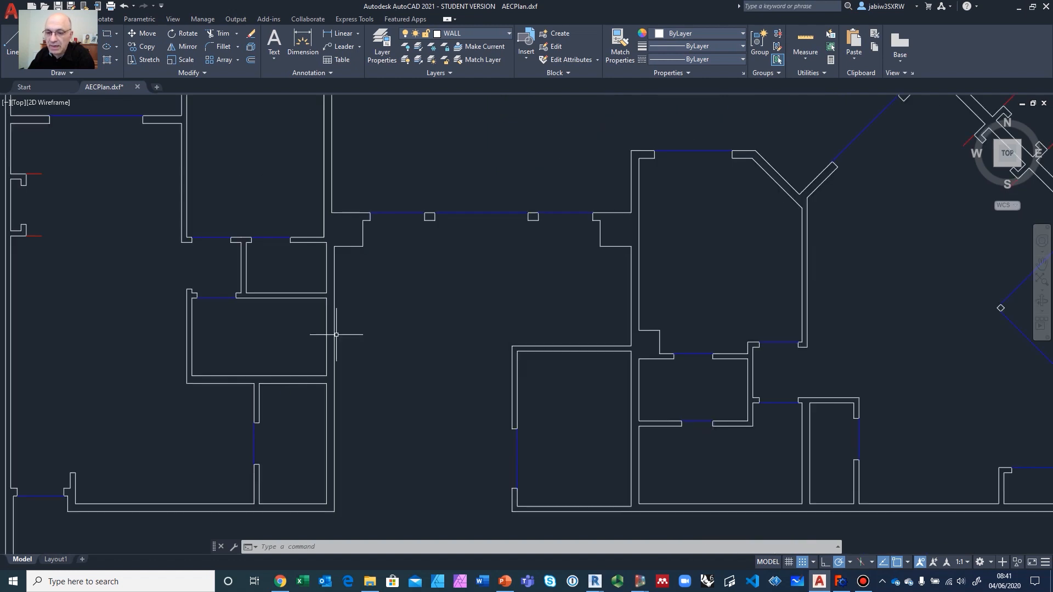
scroll(346, 318, "up", 6)
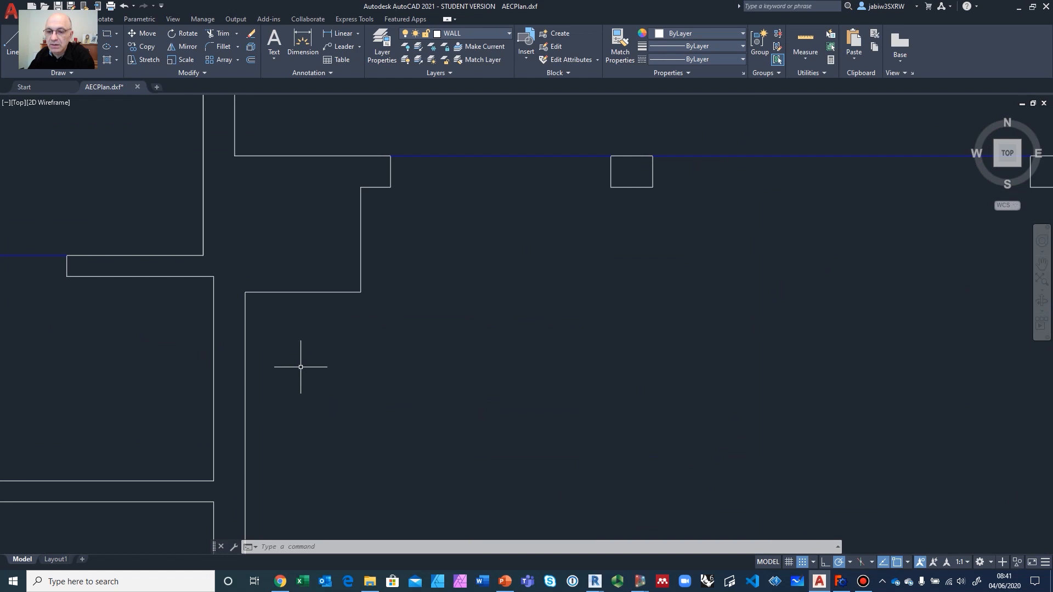
middle_click_drag(322, 301, 368, 331)
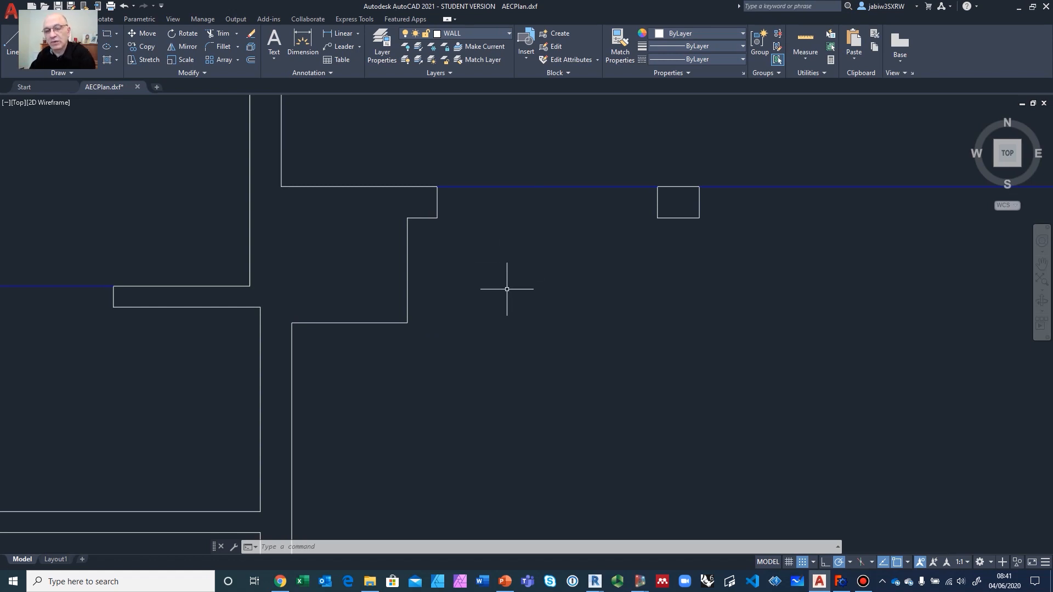
scroll(509, 292, "down", 5)
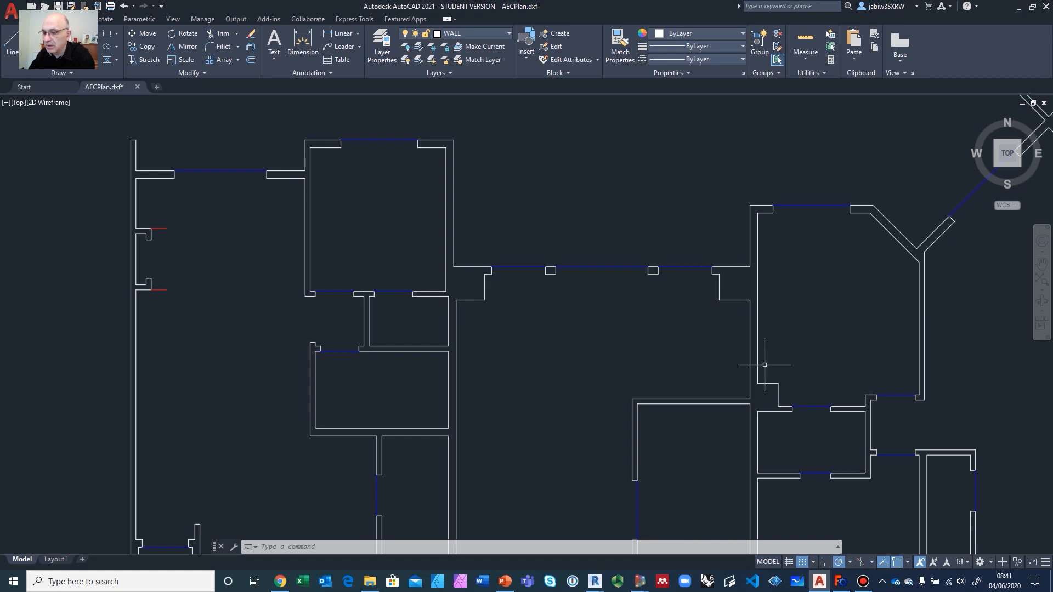
scroll(764, 364, "down", 3)
middle_click_drag(657, 402, 279, 342)
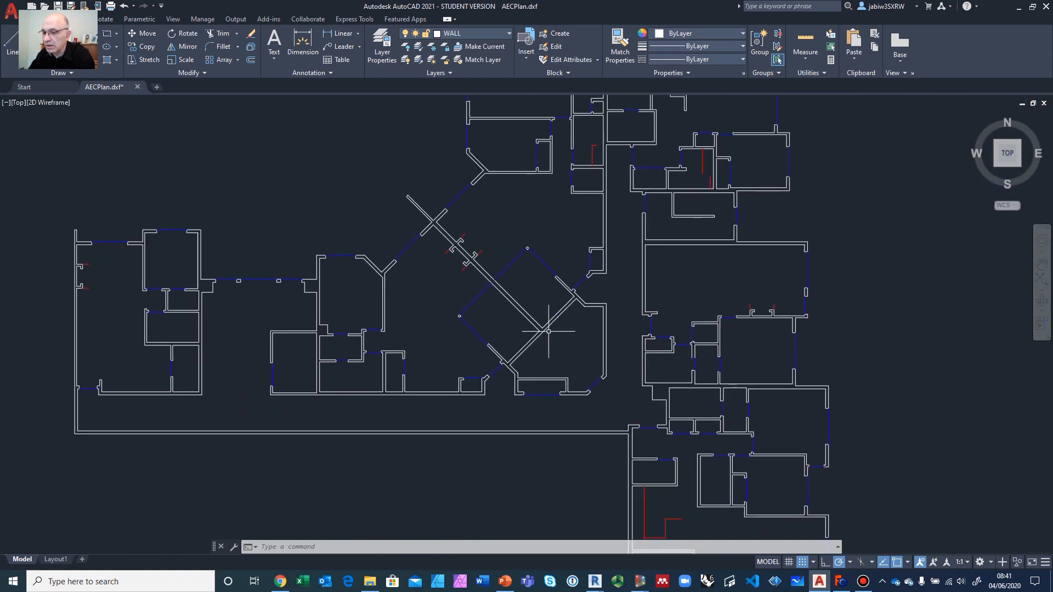
Examine the stepped wall where the long southern corridor meets the east wing of the floor plan.
scroll(642, 363, "up", 2)
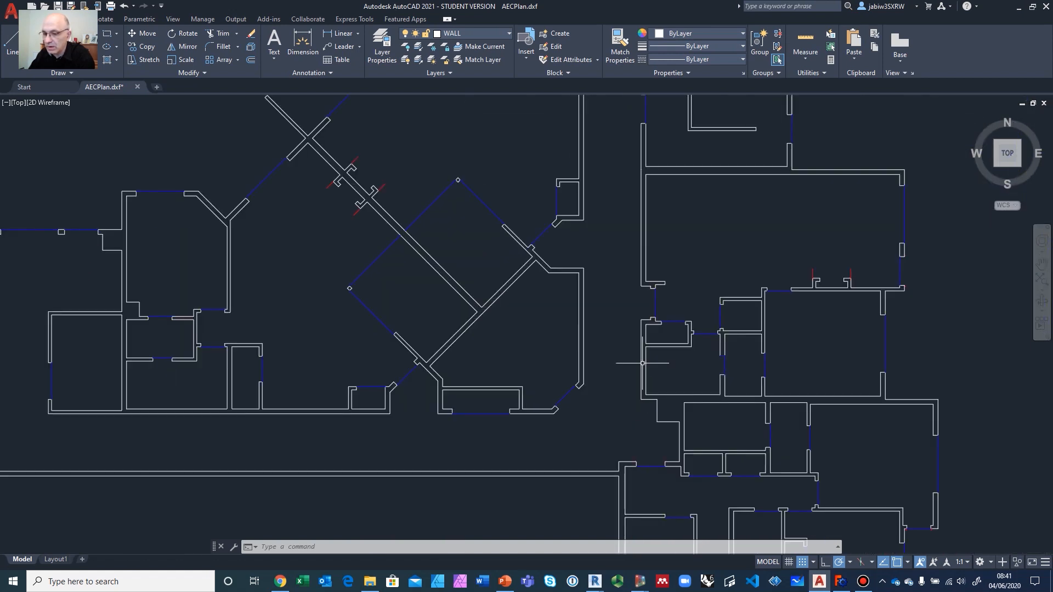
scroll(506, 235, "up", 2)
scroll(562, 291, "up", 2)
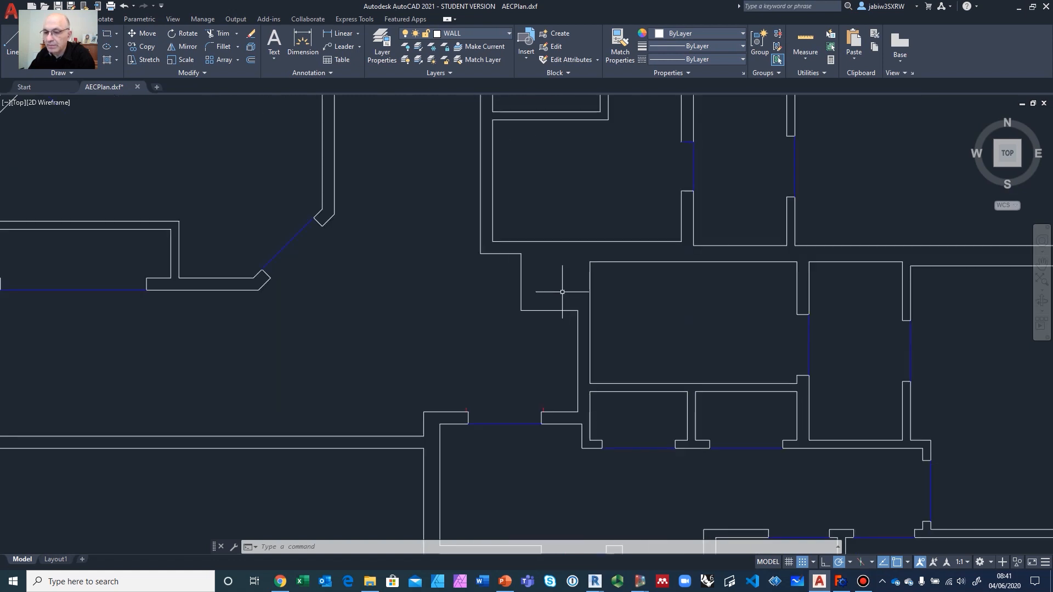
scroll(563, 292, "down", 3)
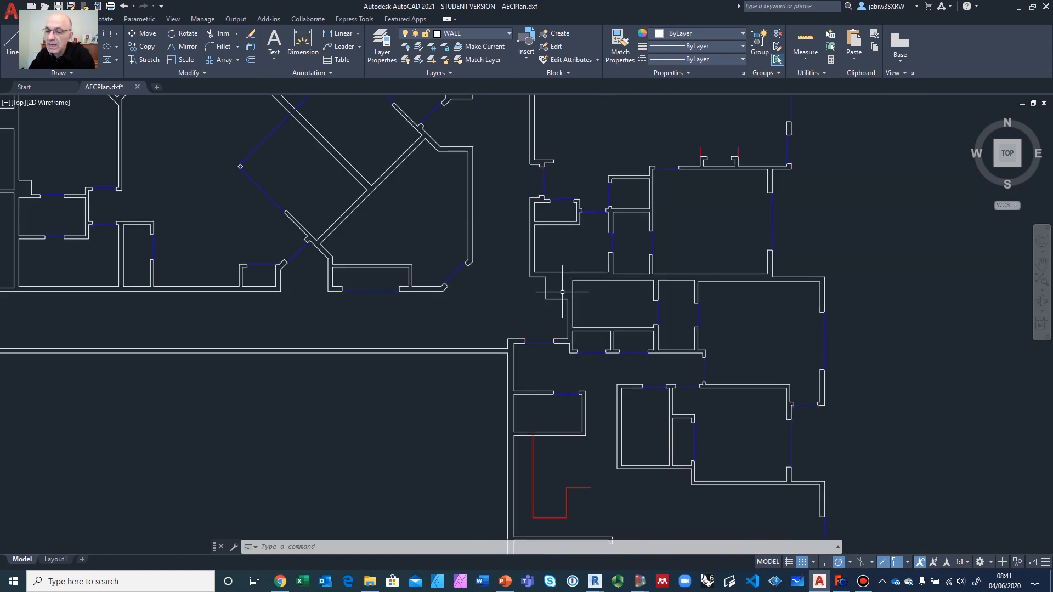
scroll(562, 292, "down", 2)
middle_click_drag(563, 292, 617, 358)
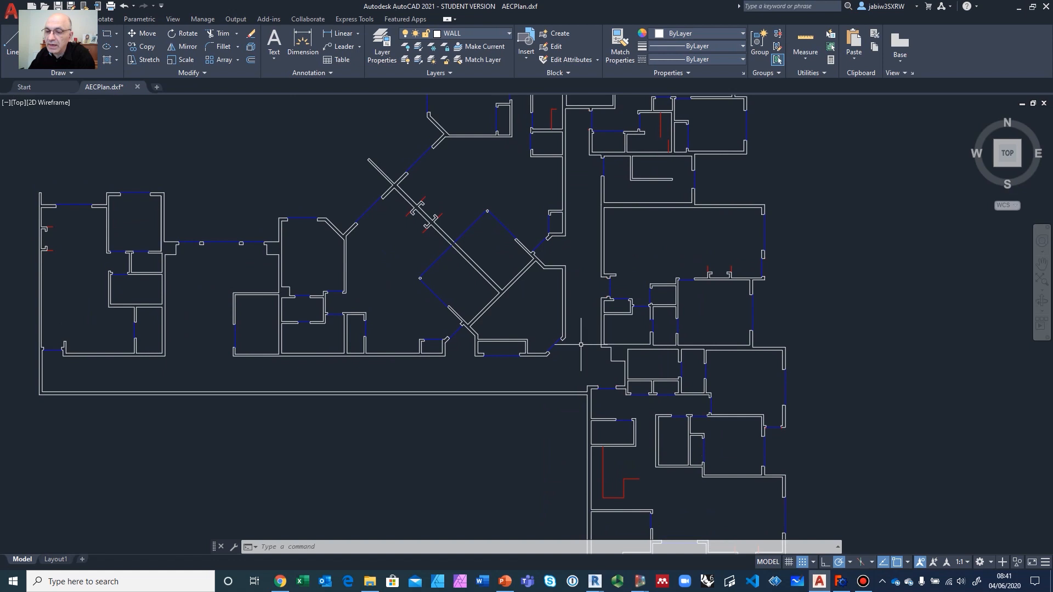
scroll(544, 313, "down", 2)
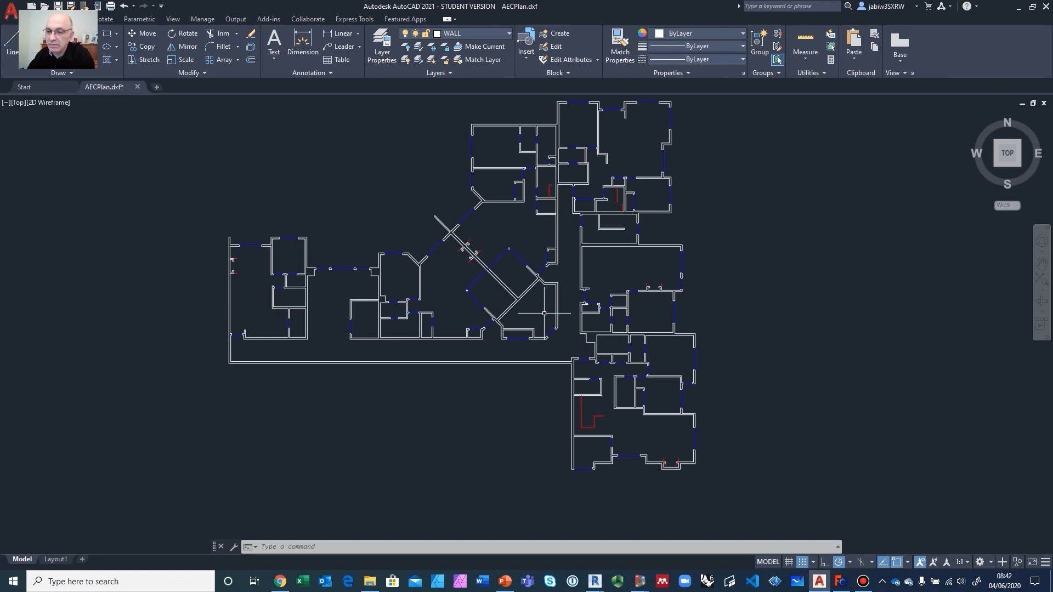
Examine the red lines and surrounding rooms at the southern end of the plan's east wing.
middle_click_drag(590, 386, 587, 321)
scroll(576, 290, "up", 2)
scroll(573, 288, "up", 3)
scroll(457, 333, "up", 2)
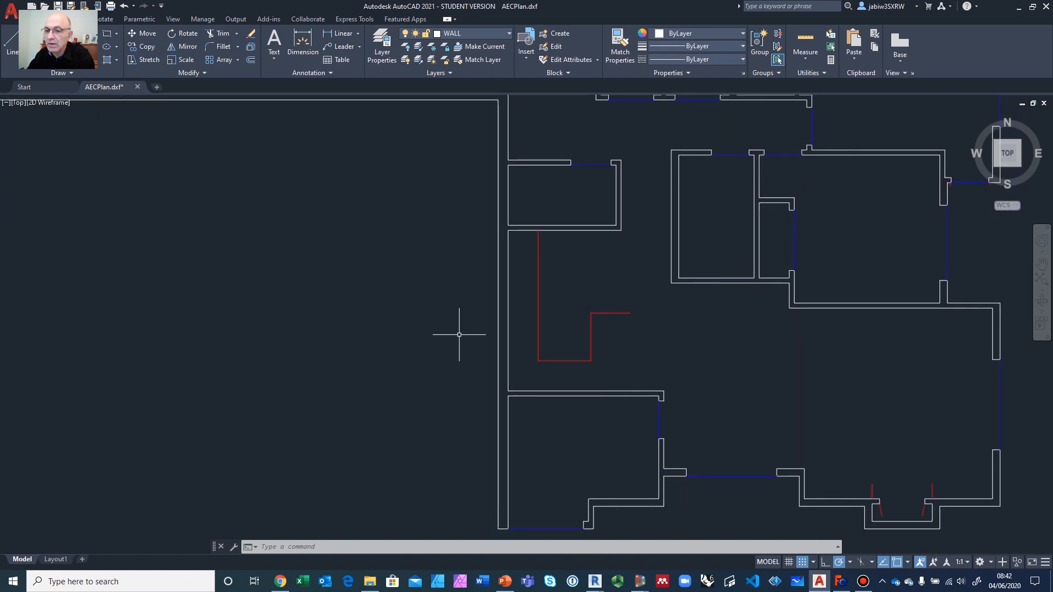
scroll(472, 338, "up", 2)
scroll(696, 212, "down", 4)
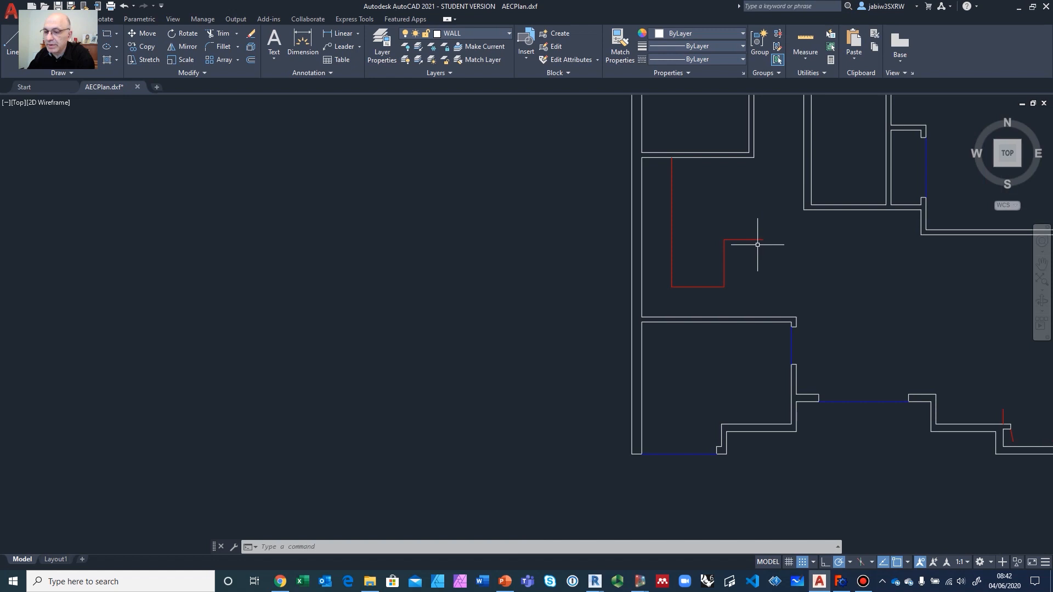
middle_click_drag(723, 256, 664, 263)
scroll(461, 376, "down", 5)
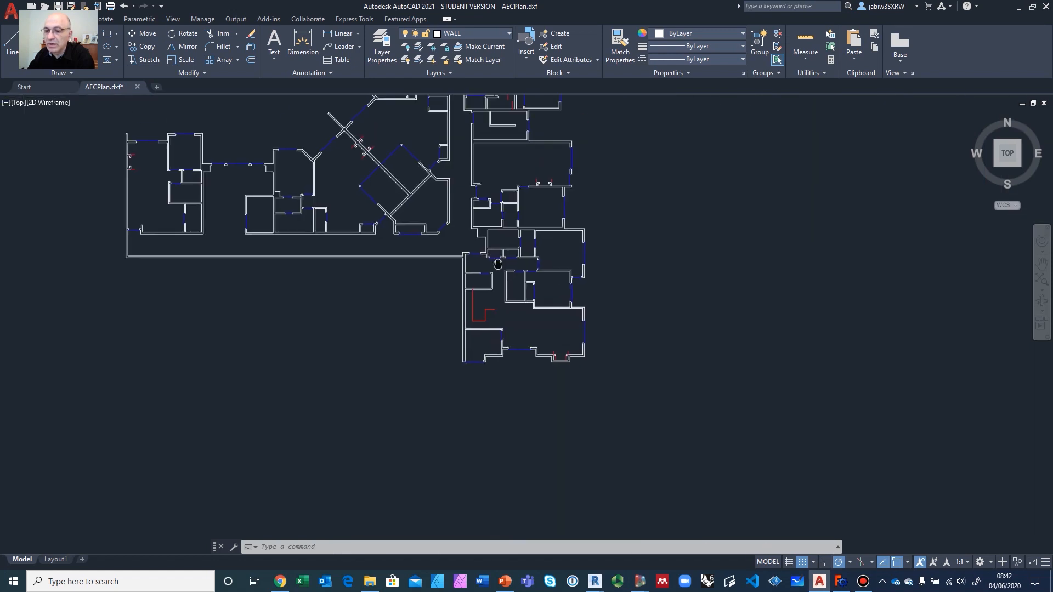
middle_click_drag(491, 261, 526, 469)
Examine the northern rooms and the diagonal wall with its small niches and red lines, and return to the whole plan.
scroll(533, 340, "up", 6)
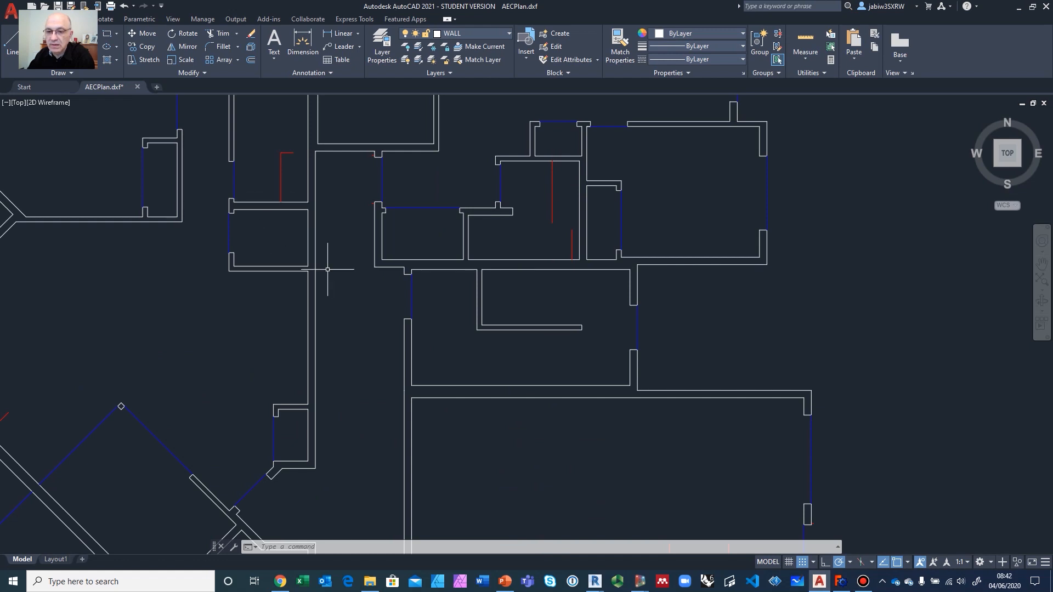
scroll(446, 319, "down", 3)
scroll(279, 305, "down", 2)
scroll(252, 298, "up", 5)
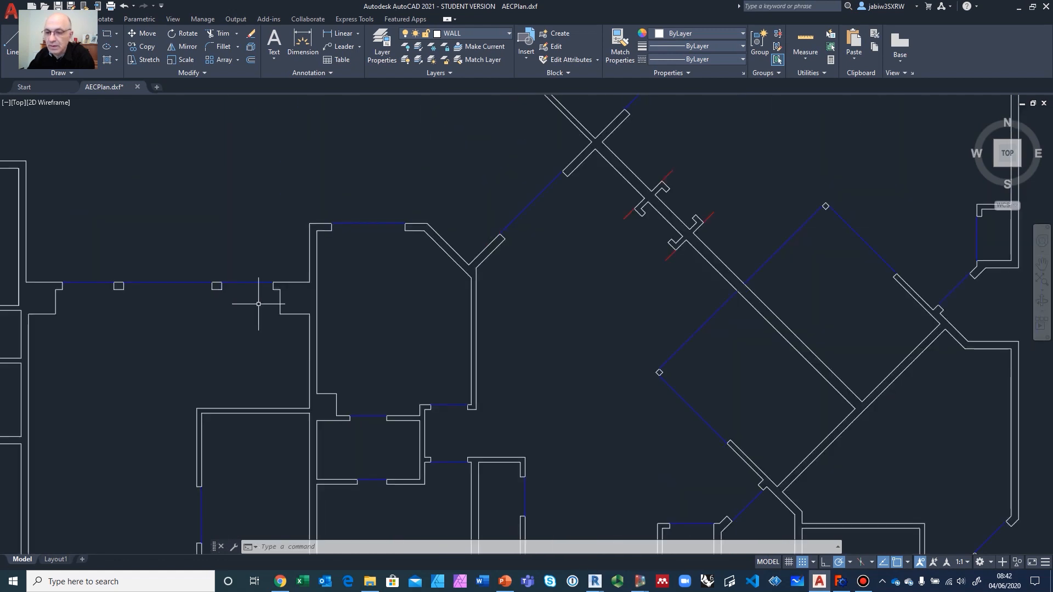
middle_click_drag(589, 277, 489, 313)
scroll(587, 219, "up", 4)
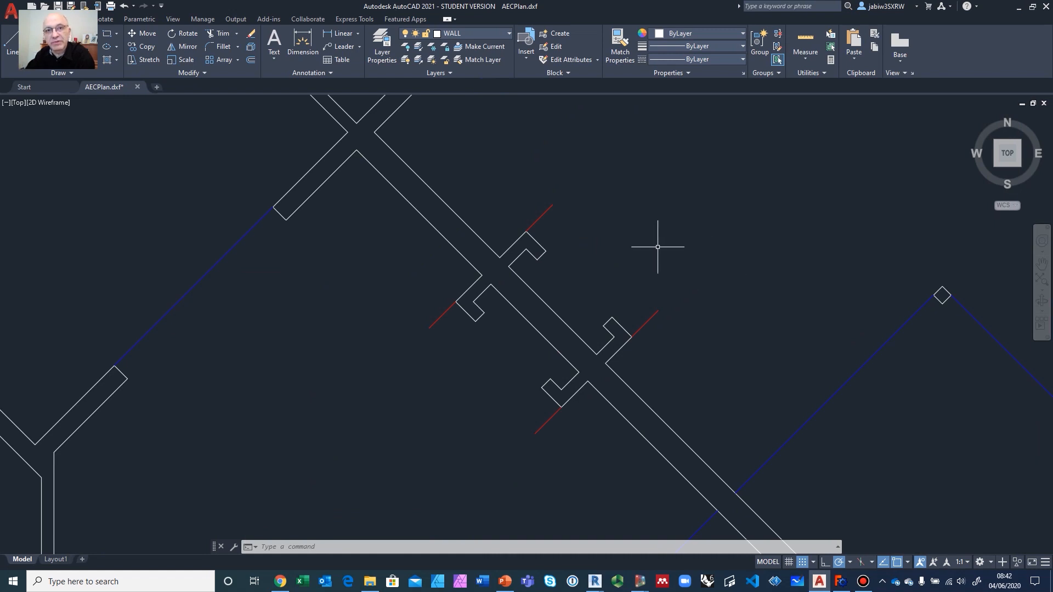
scroll(658, 247, "down", 3)
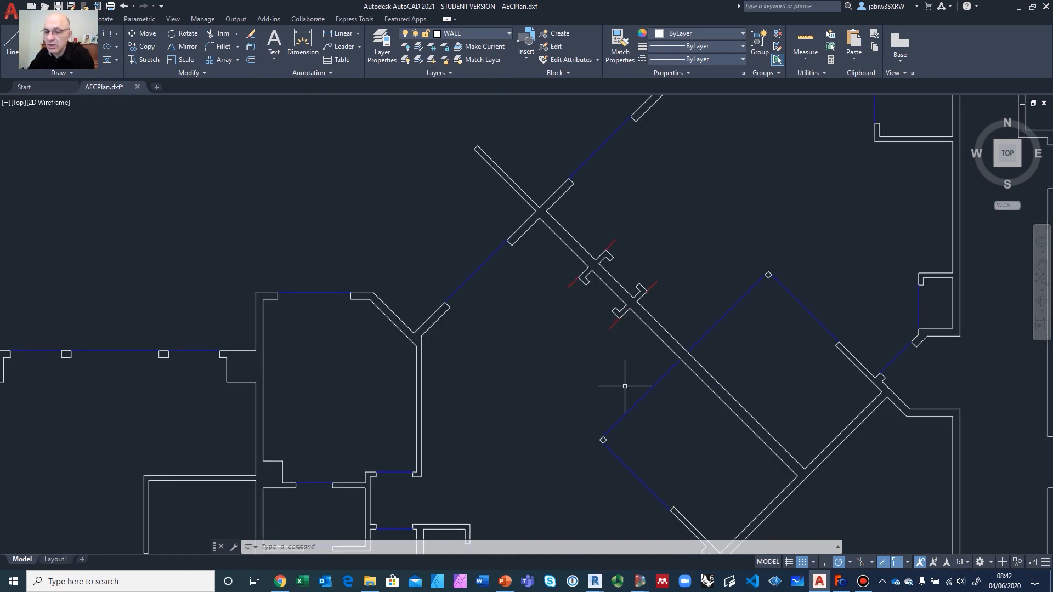
scroll(623, 384, "down", 3)
middle_click_drag(618, 378, 531, 330)
scroll(485, 321, "down", 1)
scroll(531, 330, "down", 2)
scroll(532, 330, "up", 2)
scroll(532, 330, "up", 2)
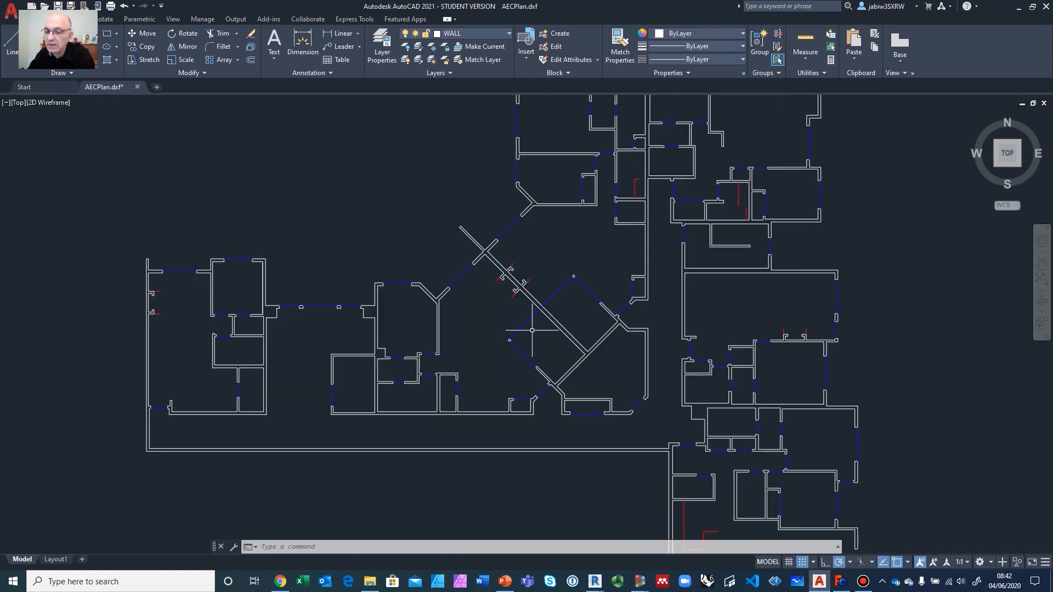
scroll(532, 330, "down", 2)
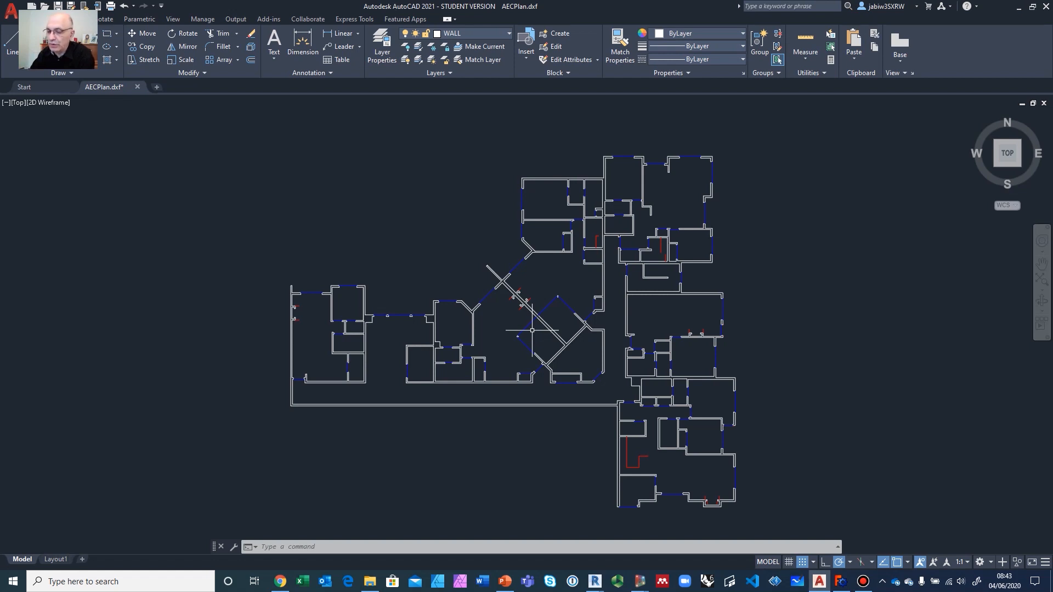
Switch to FreeCAD and look over the same floor plan, selected as individual shapes in the unnamed document.
left_click(840, 581)
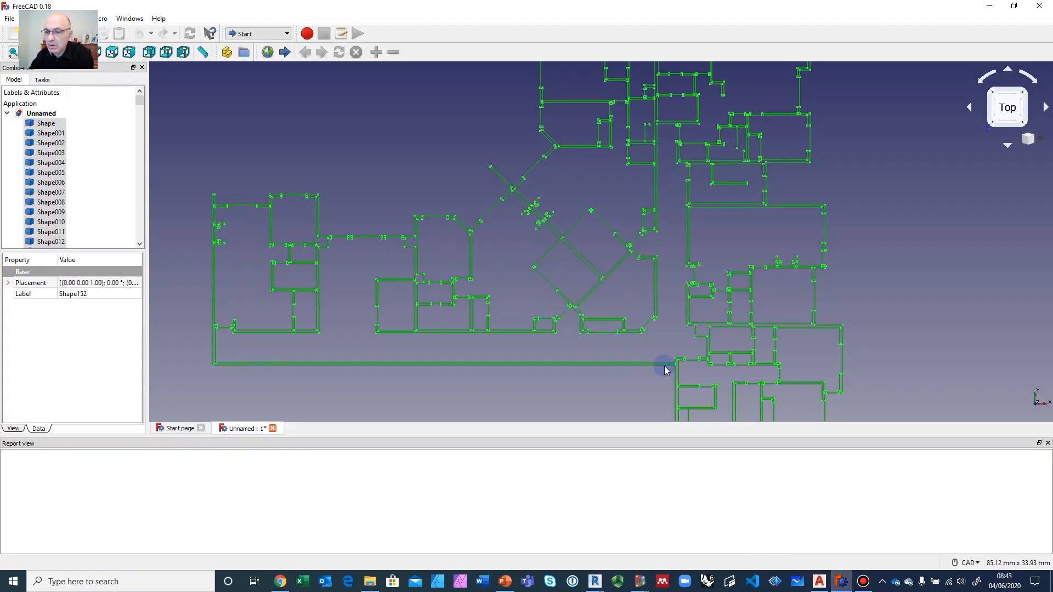
scroll(613, 226, "down", 5)
middle_click_drag(618, 228, 538, 224)
scroll(500, 256, "up", 2)
scroll(500, 256, "up", 2)
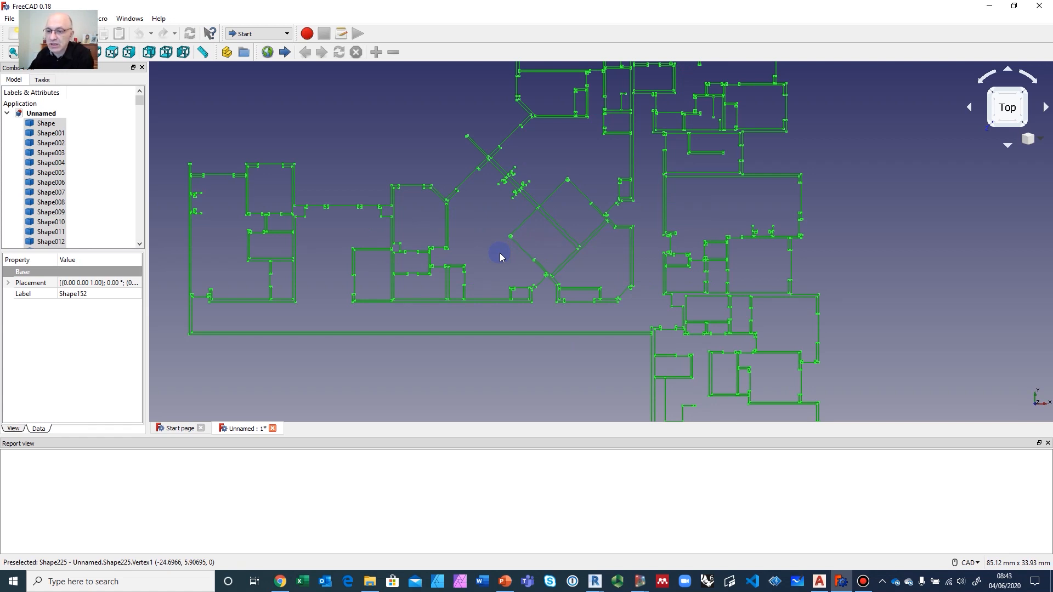
Examine the walls and rooms of the floor plan's west wing up close in the FreeCAD document.
middle_click_drag(501, 257, 576, 264)
scroll(340, 268, "up", 4)
scroll(384, 255, "up", 4)
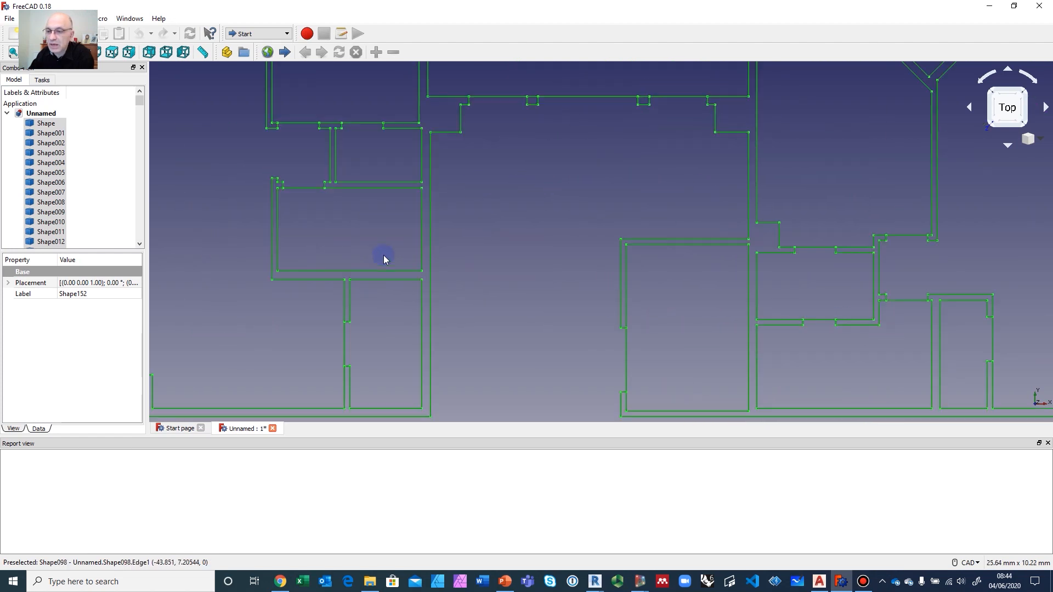
middle_click_drag(383, 255, 433, 340)
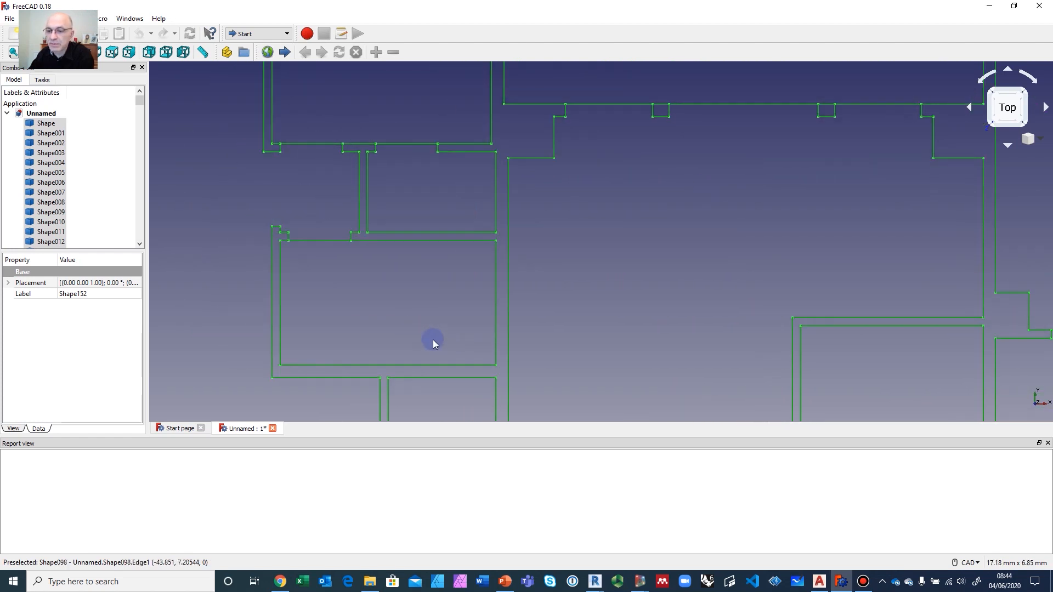
scroll(450, 275, "down", 4)
scroll(545, 217, "down", 2)
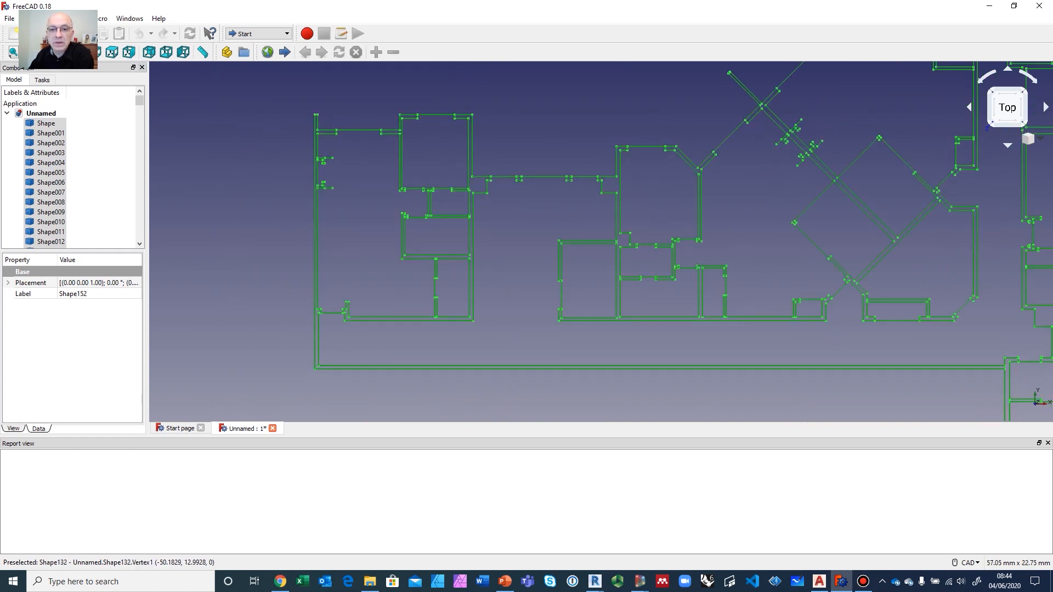
Look at the BREP export option for the selected shapes and the existing AECPlan file, without exporting.
left_click(9, 18)
left_click(35, 158)
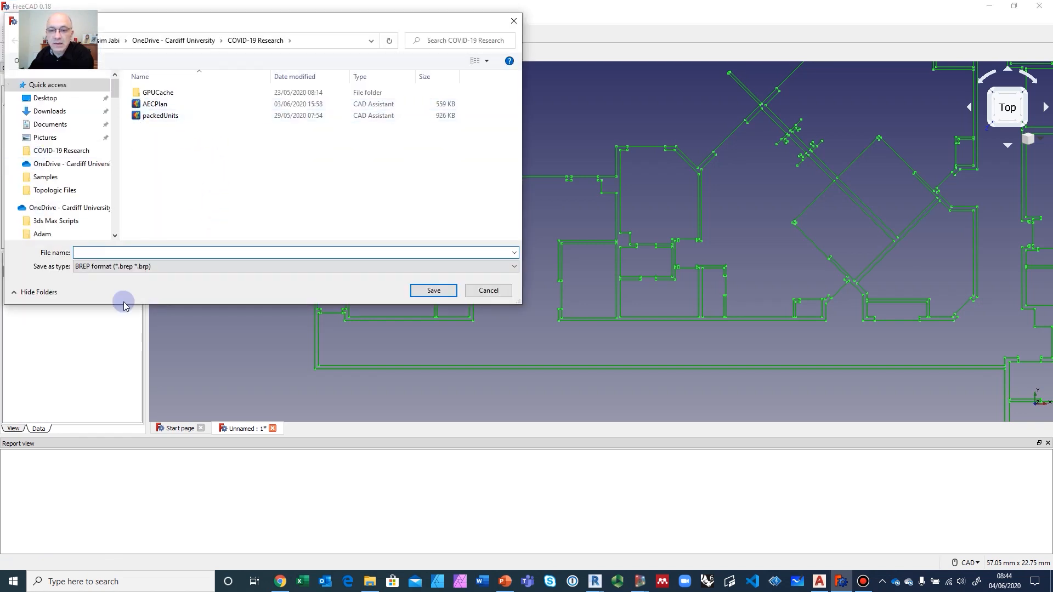
left_click(138, 266)
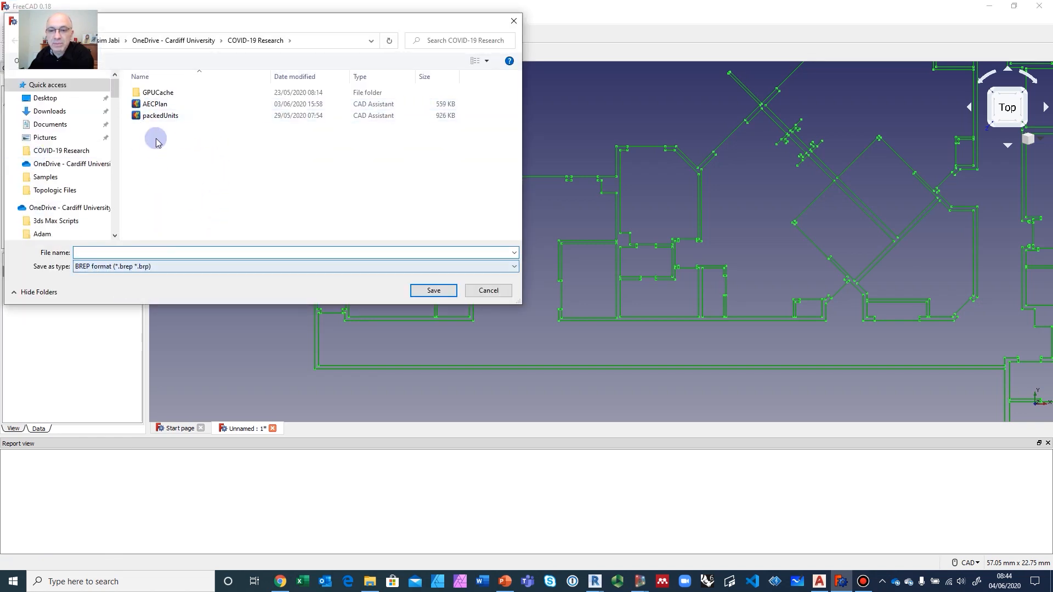
left_click(154, 104)
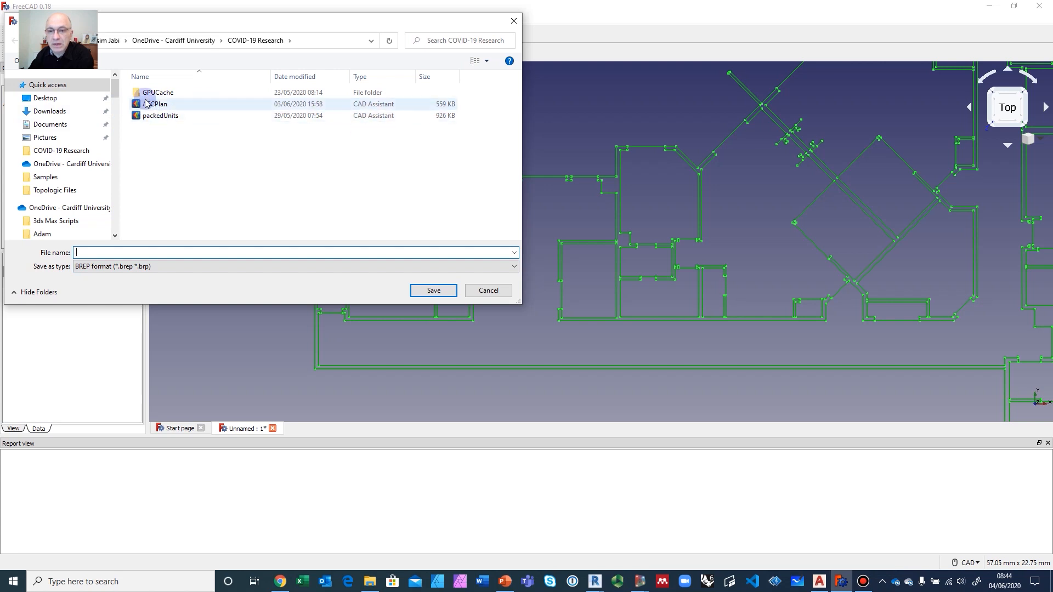
left_click(490, 290)
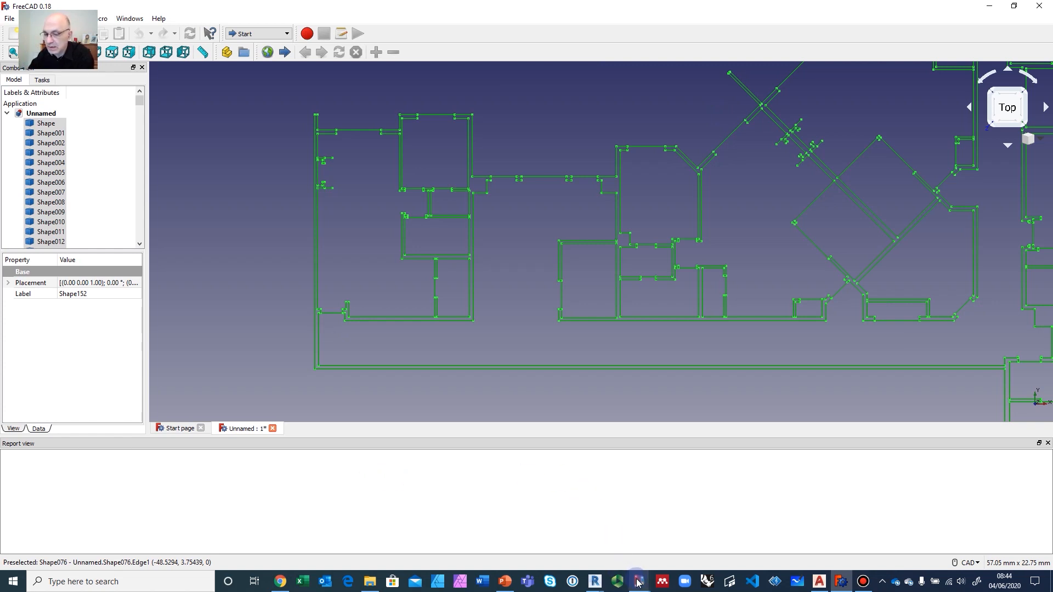
Switch to Dynamo's AECWorkflow graph and place the File Path and Topology.ByImportedBRep nodes closer together at its start.
mouse_move(638, 583)
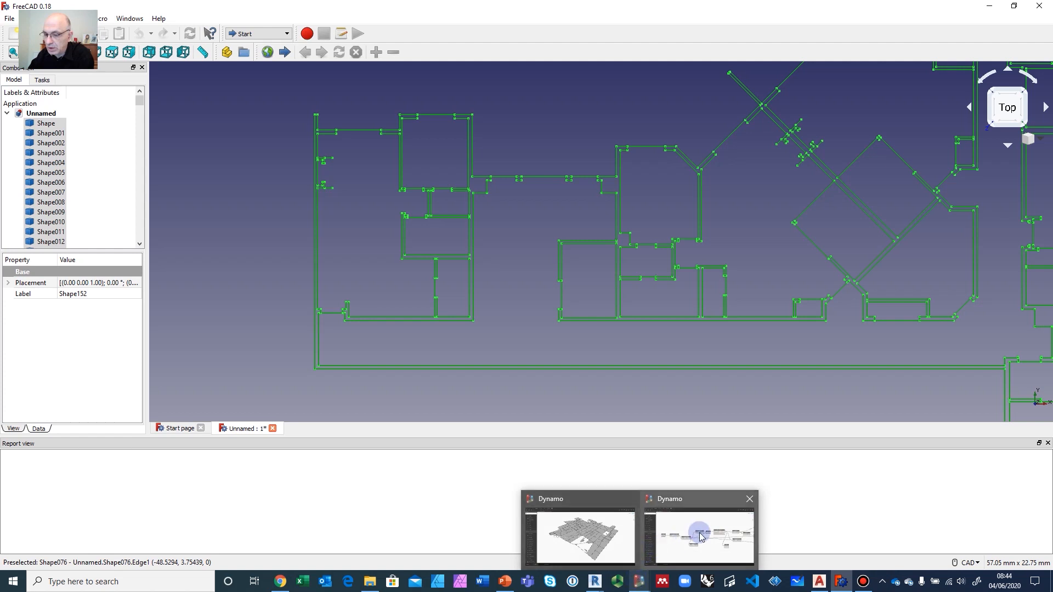
left_click(723, 530)
middle_click_drag(240, 357, 427, 372)
scroll(344, 359, "up", 2)
scroll(275, 291, "up", 4)
scroll(277, 293, "up", 1)
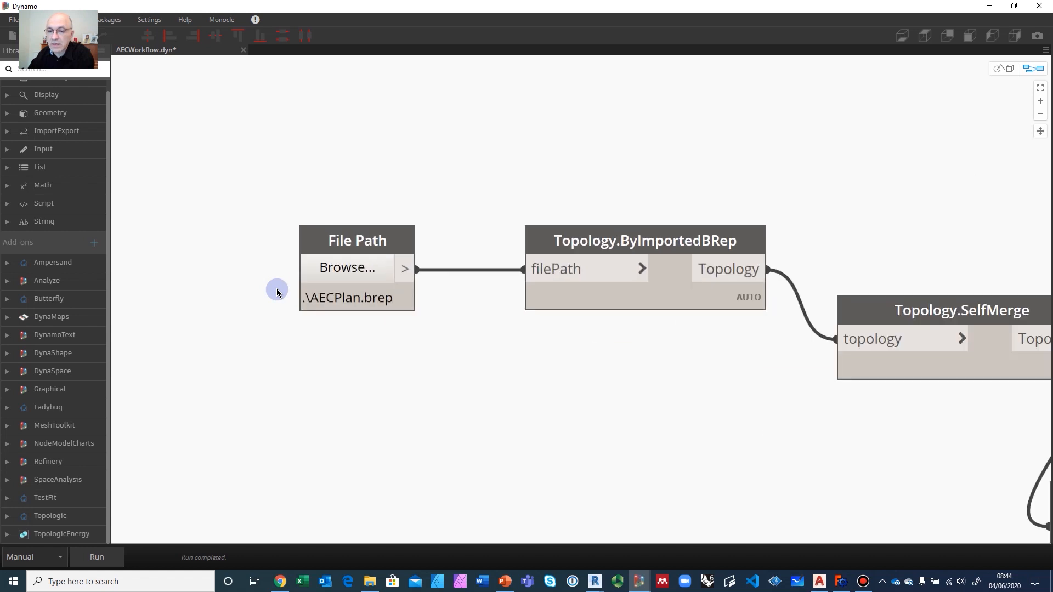
left_click_drag(390, 244, 273, 208)
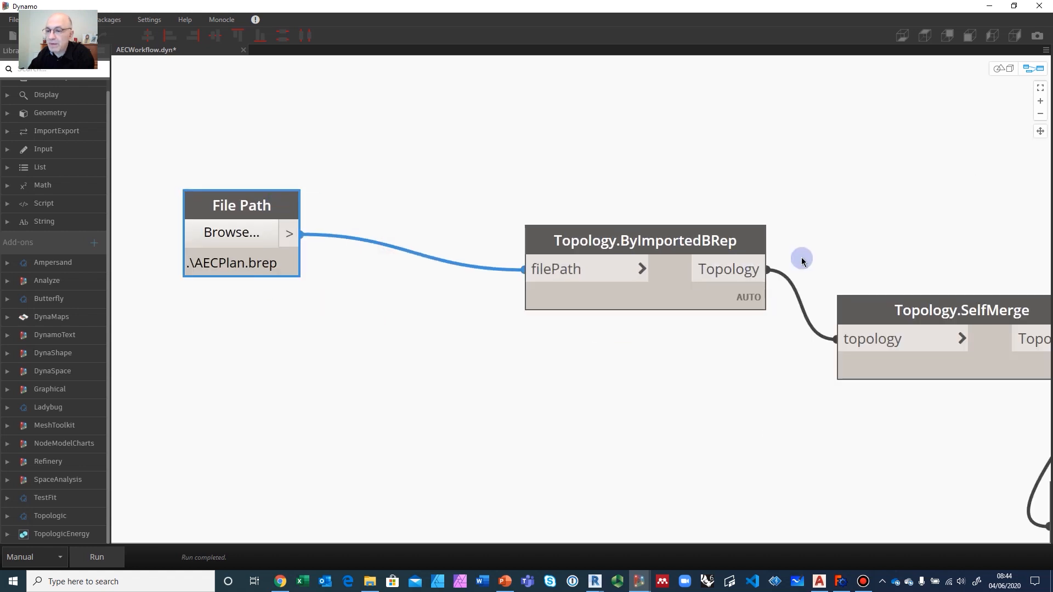
left_click_drag(753, 246, 576, 203)
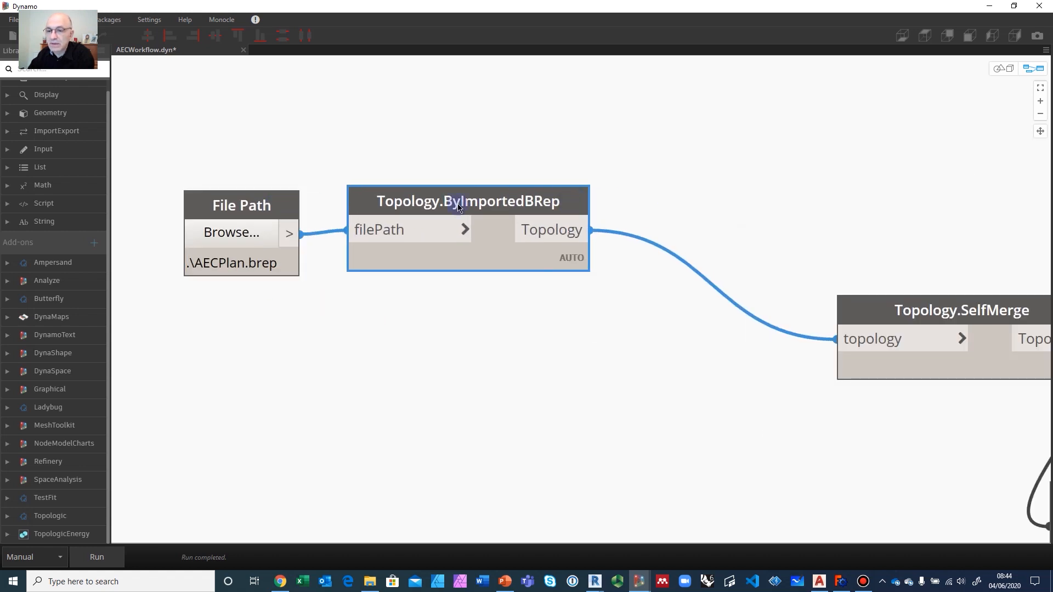
Check the output of Topology.ByImportedBRep and move the Topology.SelfMerge node right beside it.
middle_click_drag(877, 287, 658, 275)
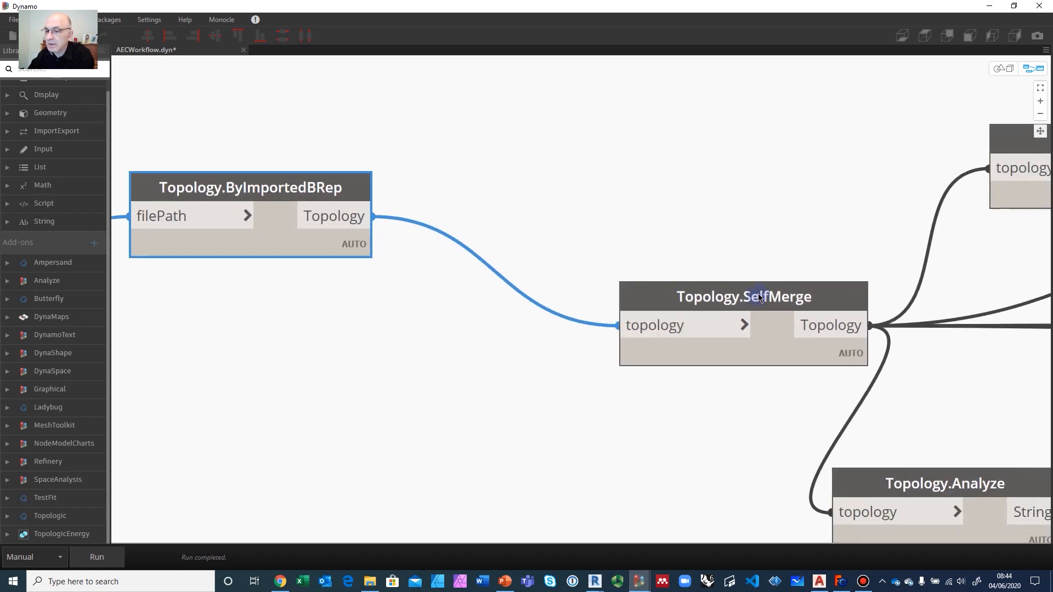
mouse_move(327, 221)
mouse_move(353, 278)
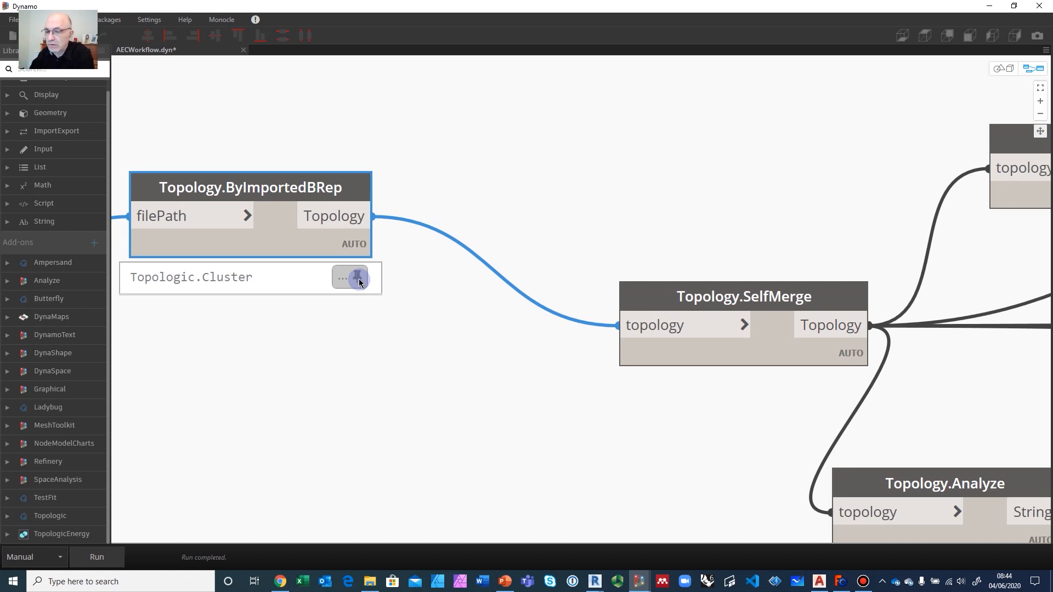
left_click_drag(662, 295, 475, 191)
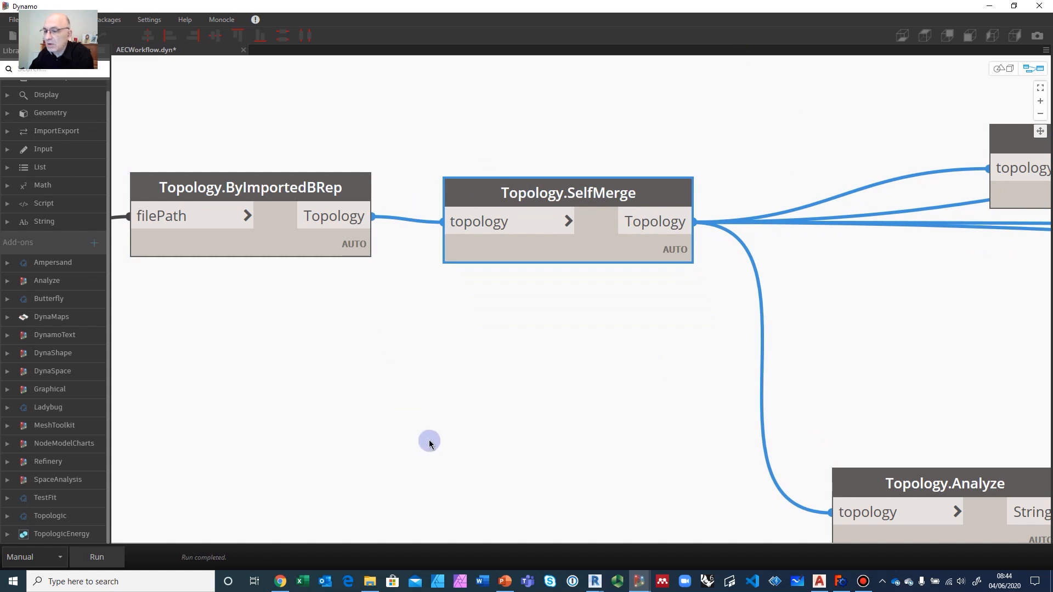
Preview the Topology.SelfMerge output, then place Topology.Analyze just below that node and read its analysis.
scroll(685, 336, "down", 2)
middle_click_drag(696, 337, 387, 372)
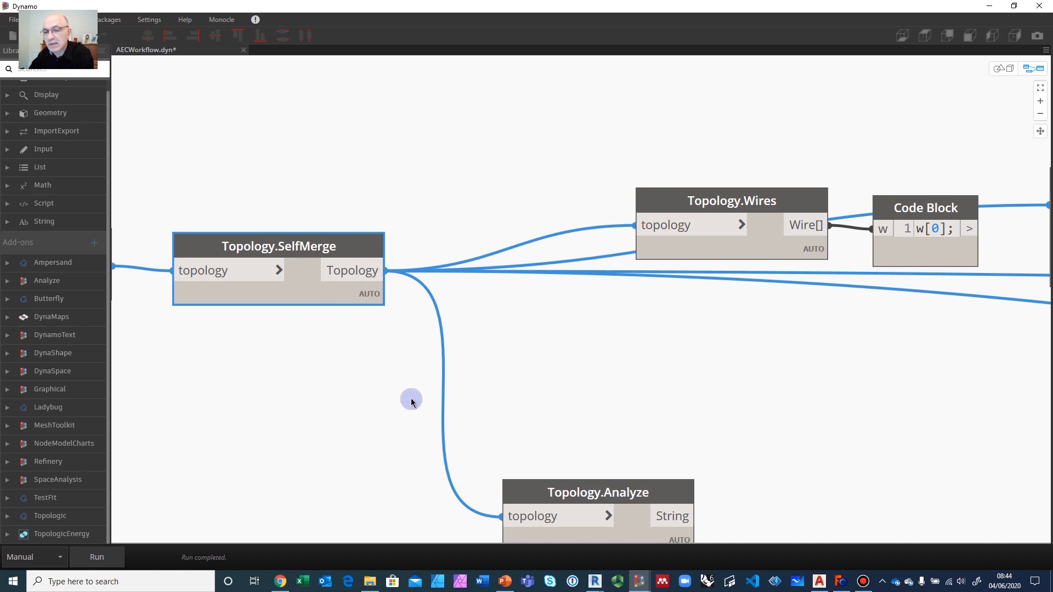
middle_click_drag(433, 359, 627, 277)
middle_click_drag(508, 299, 484, 316)
mouse_move(516, 277)
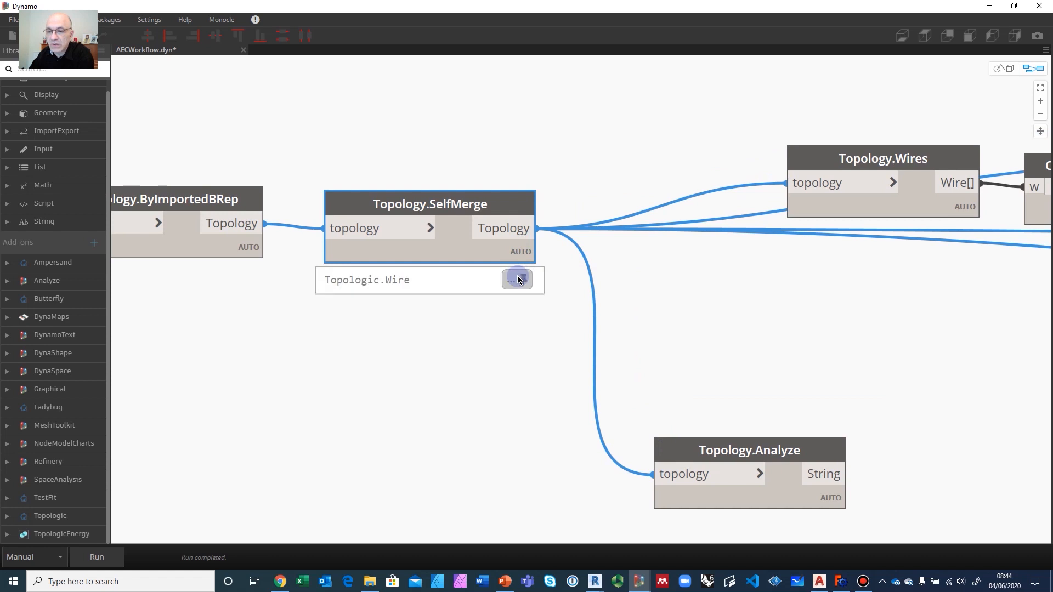
left_click_drag(778, 455, 670, 303)
mouse_move(715, 327)
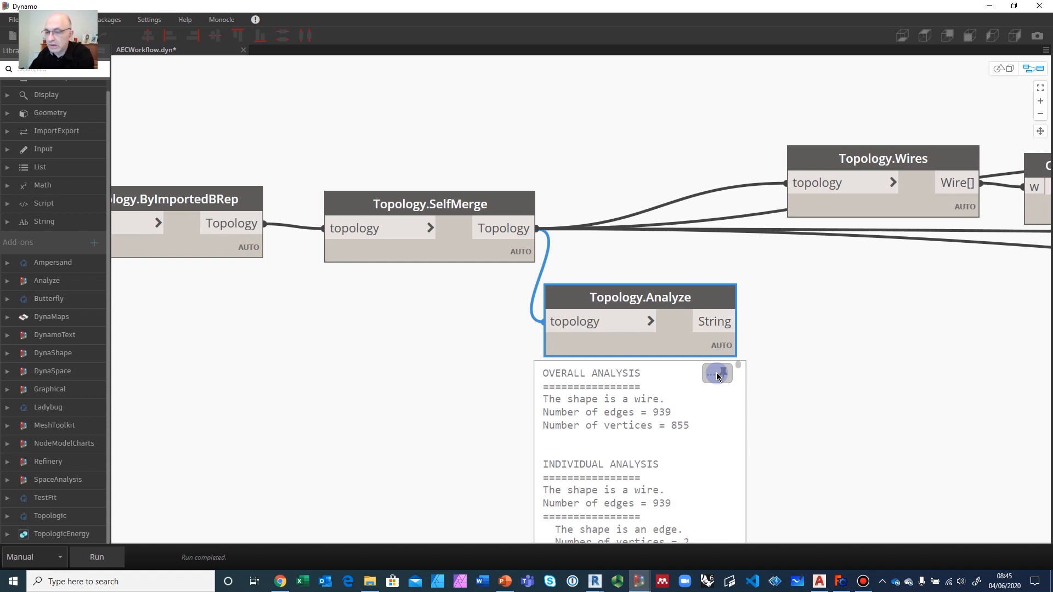
left_click_drag(664, 311, 665, 324)
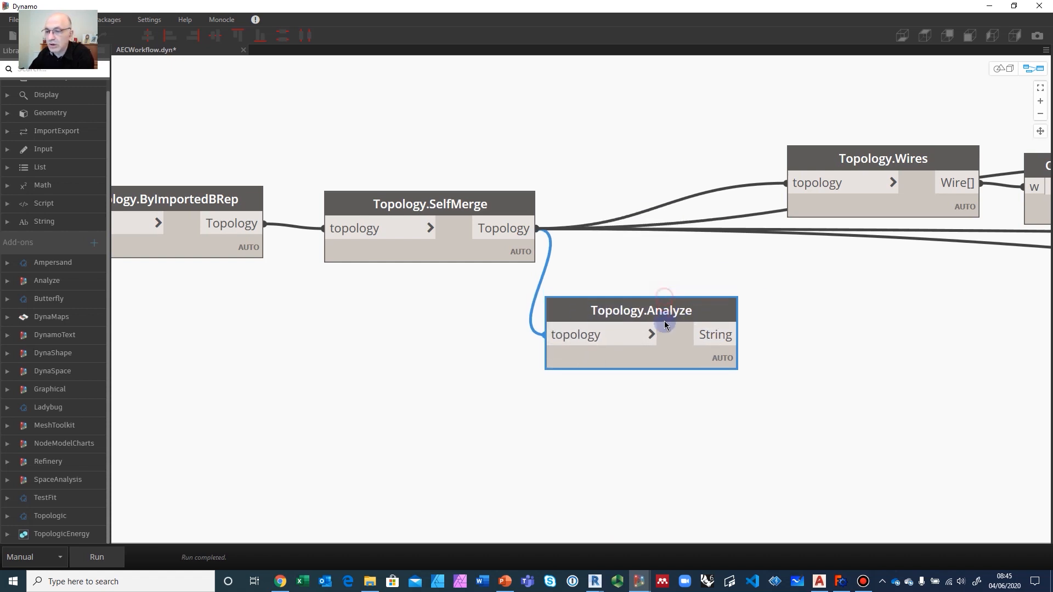
Separate the Topology.Wires node and its w[0] Code Block from the main flow and delete both.
middle_click_drag(824, 324, 604, 371)
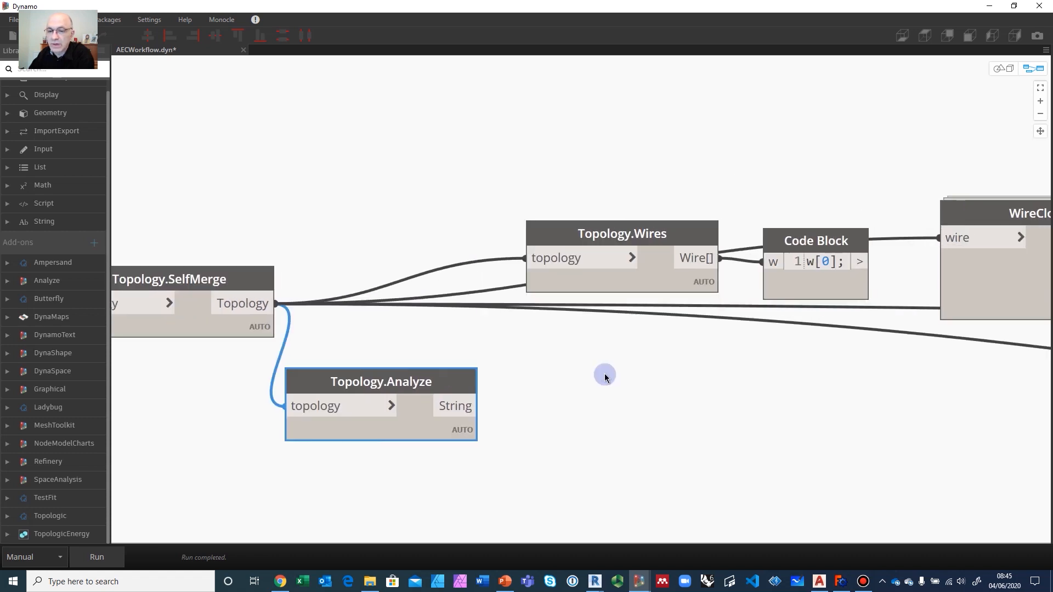
left_click_drag(648, 239, 547, 124)
left_click_drag(776, 236, 703, 87)
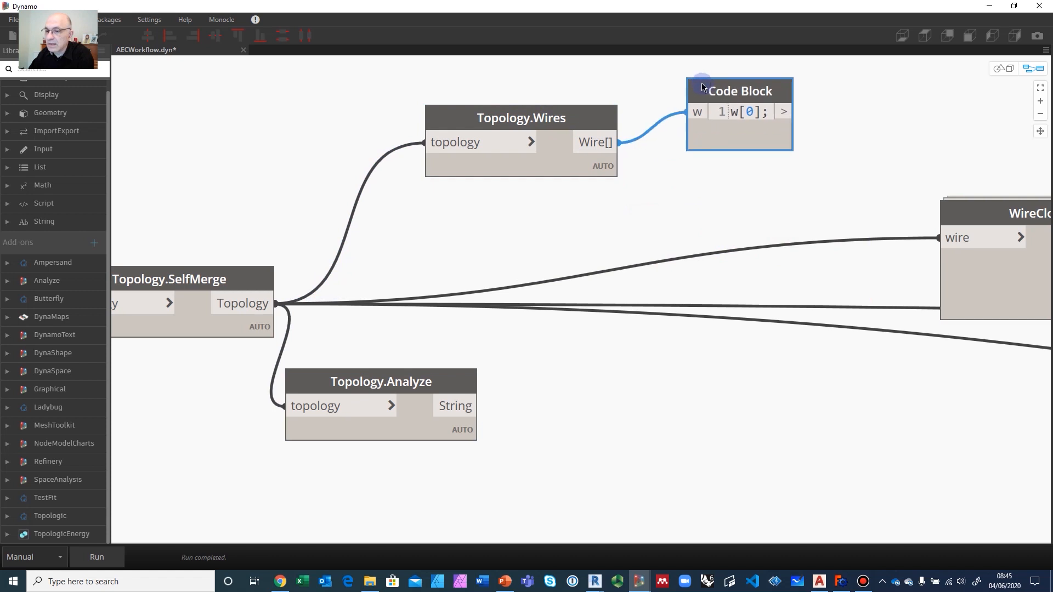
middle_click_drag(564, 261, 569, 381)
left_click_drag(402, 156, 847, 313)
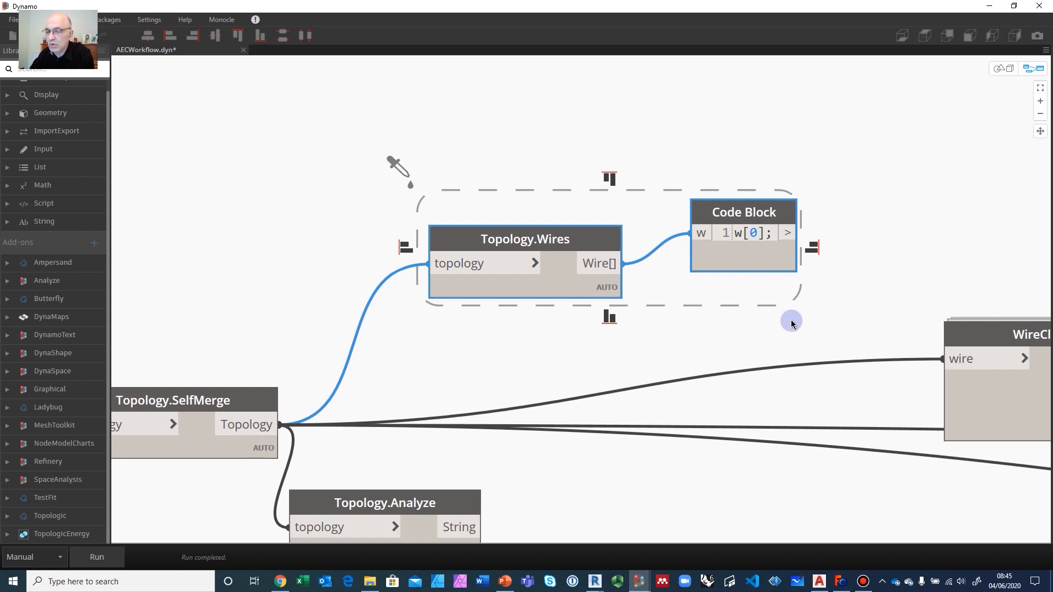
scroll(791, 323, "down", 2)
middle_click_drag(792, 324, 504, 298)
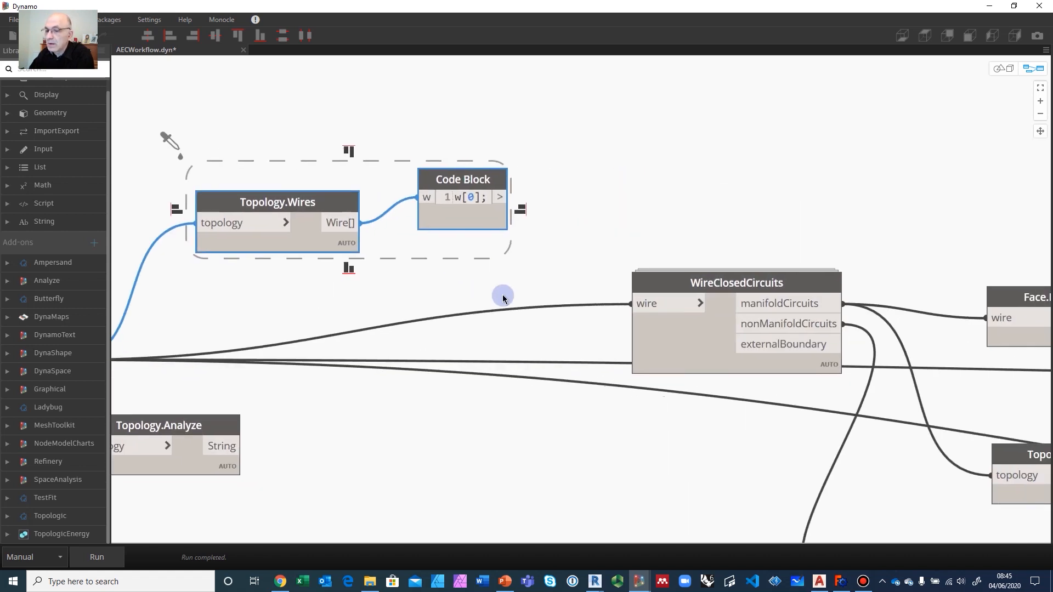
key("Delete")
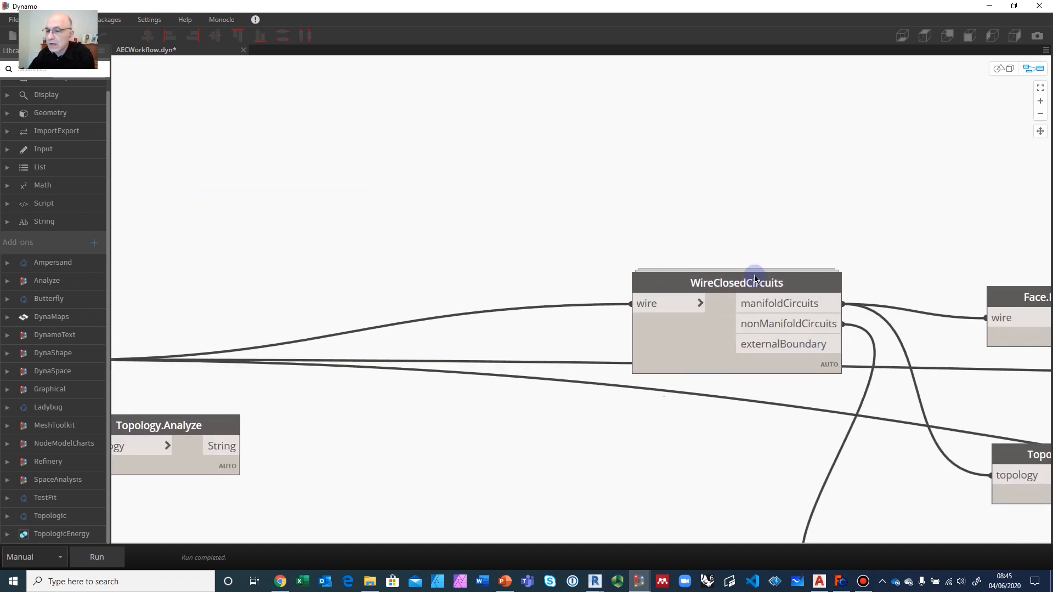
Move WireClosedCircuits closer to Topology.SelfMerge and place the Watch node just below its nonManifoldCircuits output.
left_click_drag(756, 282, 458, 182)
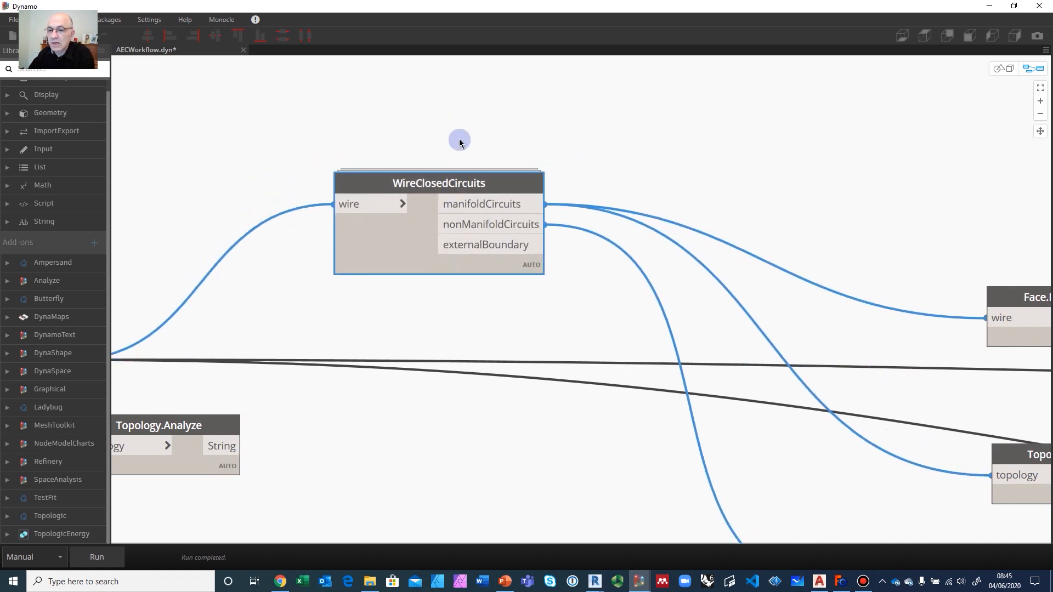
scroll(459, 139, "up", 2)
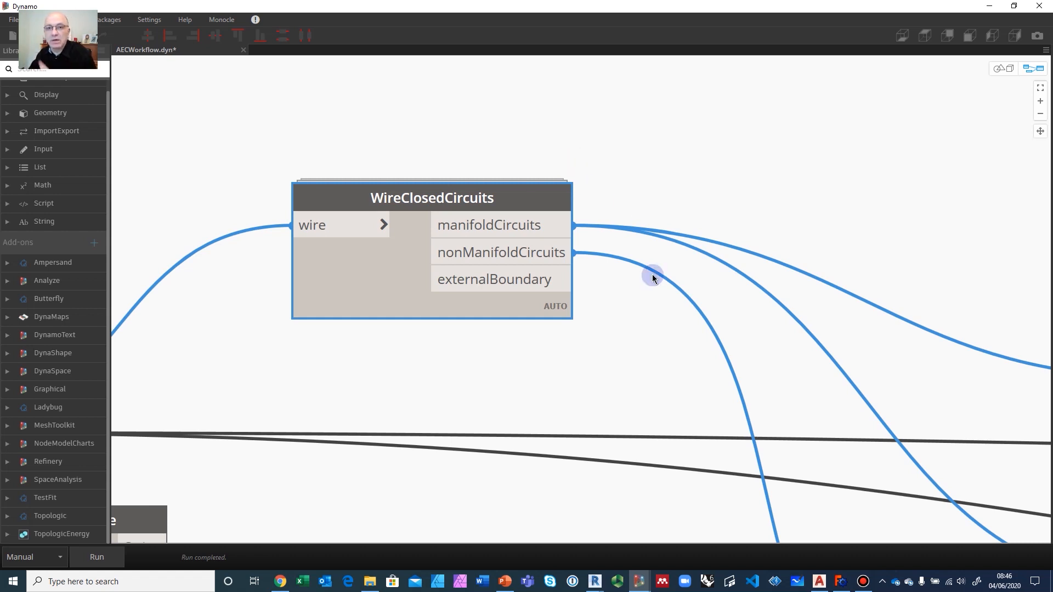
scroll(653, 278, "down", 5)
middle_click_drag(663, 287, 488, 223)
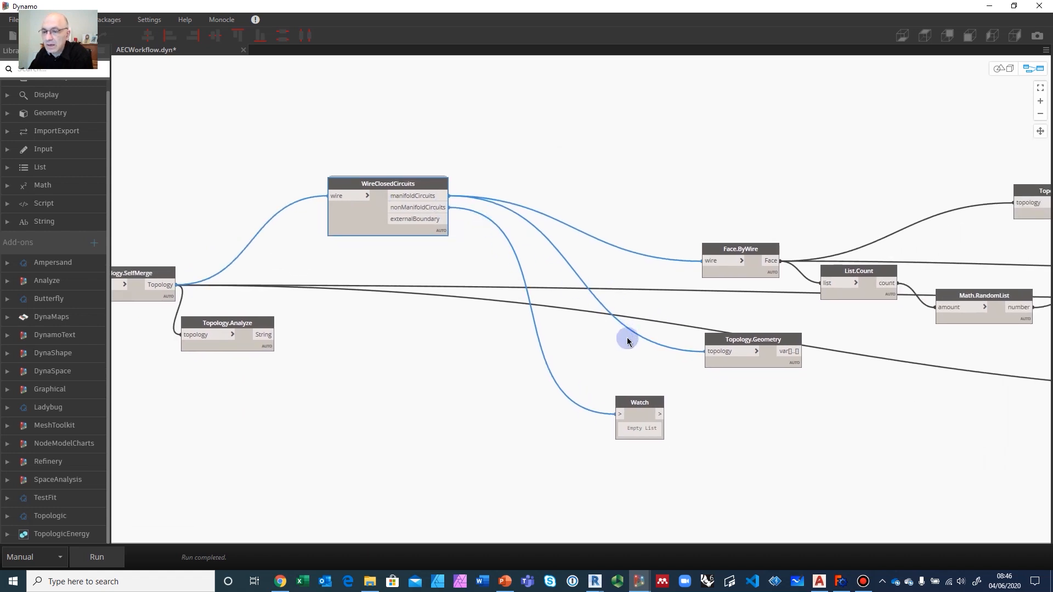
scroll(628, 341, "up", 1)
left_click_drag(645, 413, 510, 258)
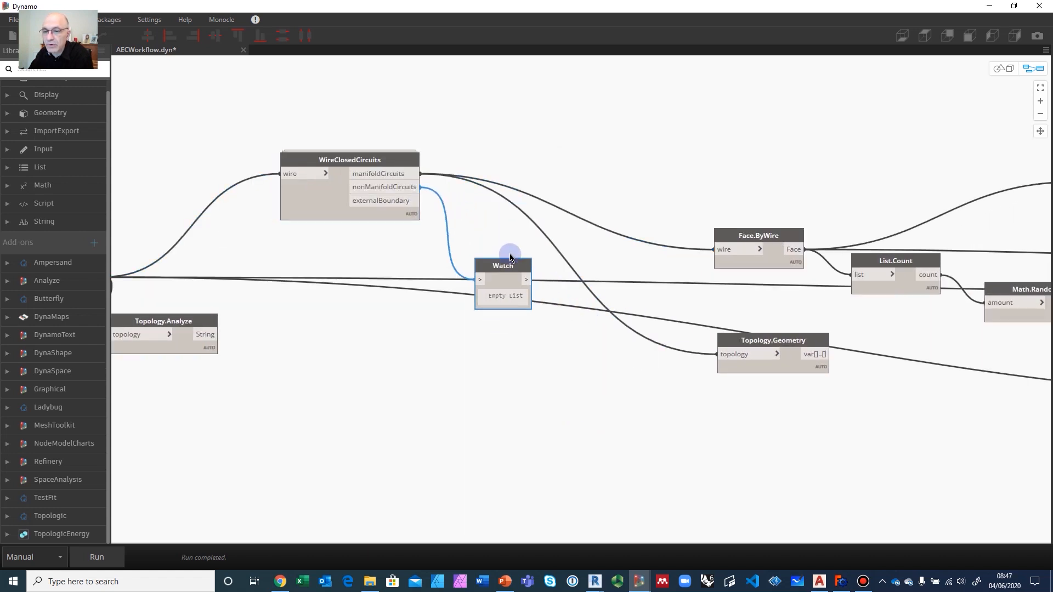
scroll(500, 253, "up", 3)
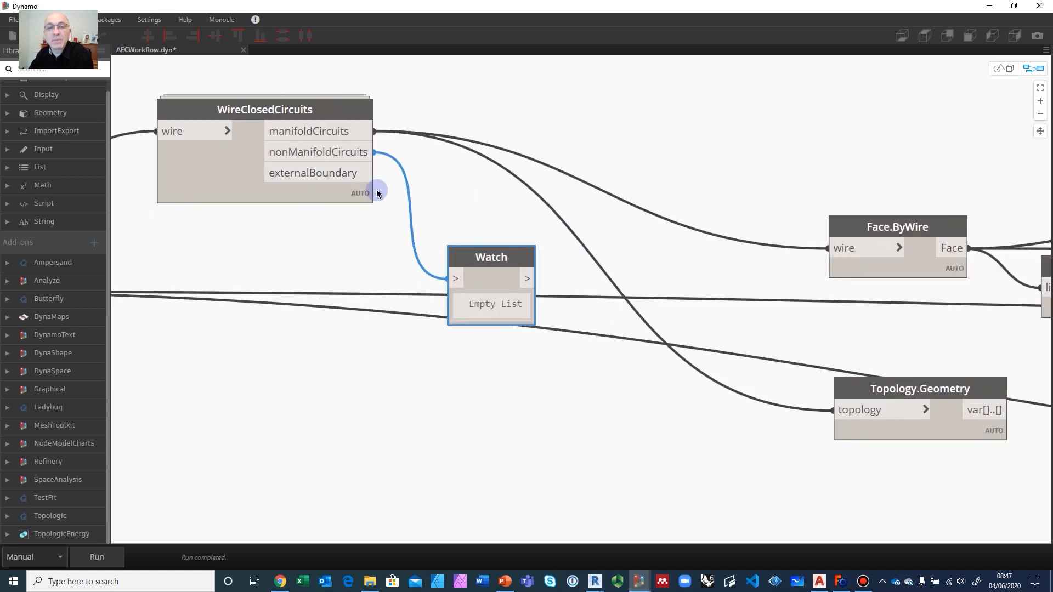
left_click_drag(503, 258, 499, 294)
Move Face.ByWire closer to WireClosedCircuits and place the Topology.Geometry node above it.
middle_click_drag(698, 349, 574, 349)
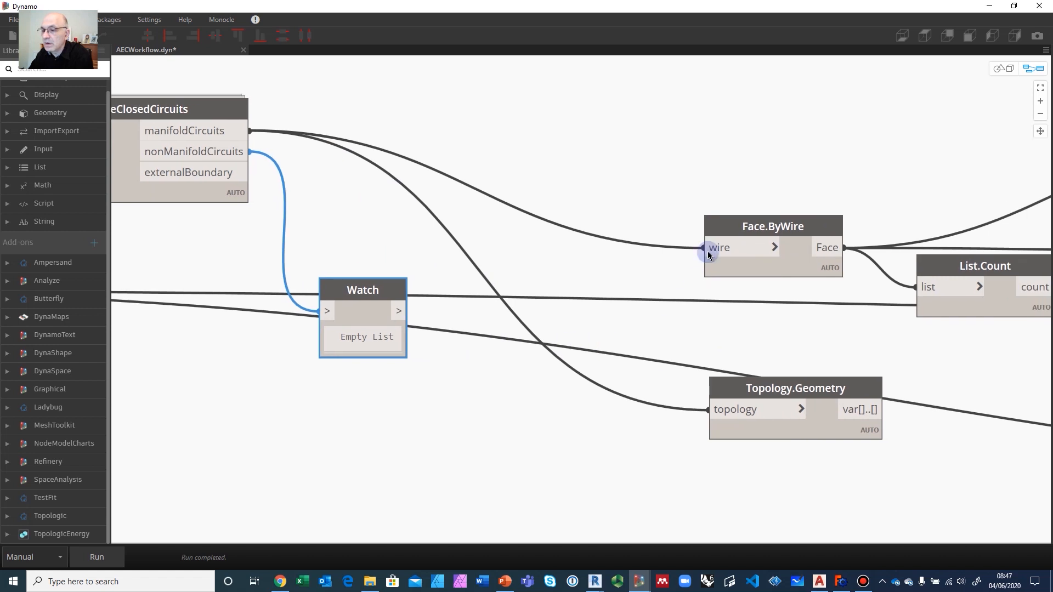
left_click_drag(786, 238, 582, 159)
scroll(694, 331, "down", 2)
left_click_drag(757, 362, 611, 70)
Follow the rest of the graph from Face.ByWire through the random-number nodes to the TopologyUtility.Translate and geometry nodes.
middle_click_drag(779, 258, 554, 305)
scroll(864, 330, "down", 2)
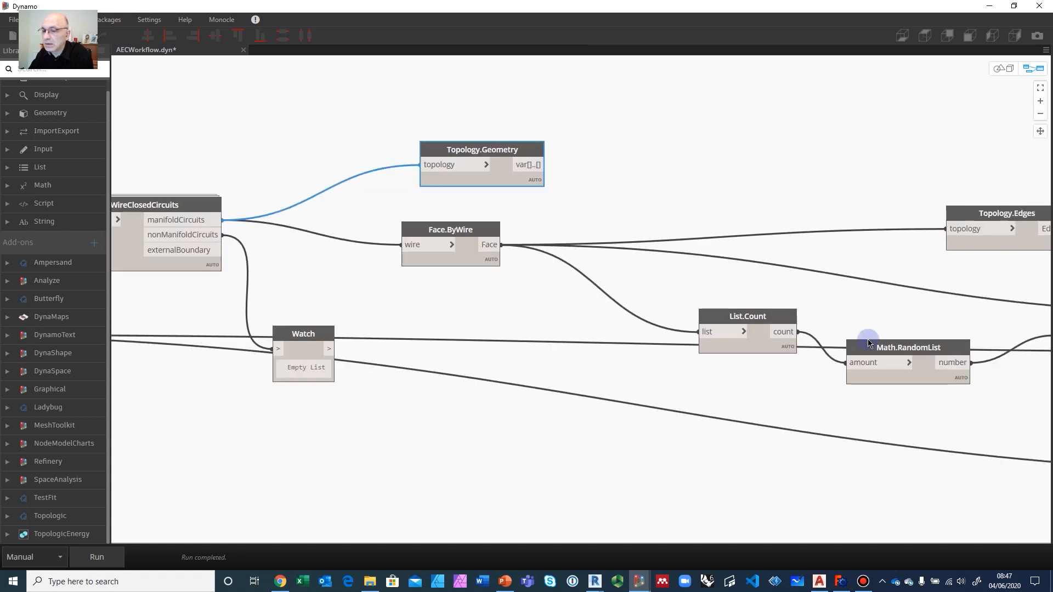
middle_click_drag(800, 288, 583, 298)
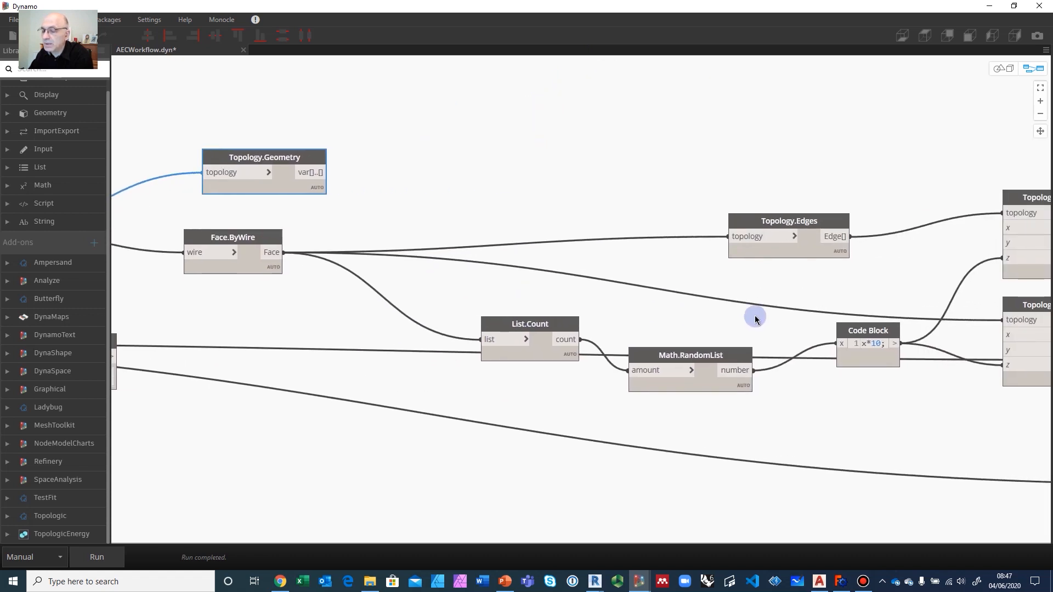
scroll(753, 307, "down", 2)
middle_click_drag(752, 303, 529, 298)
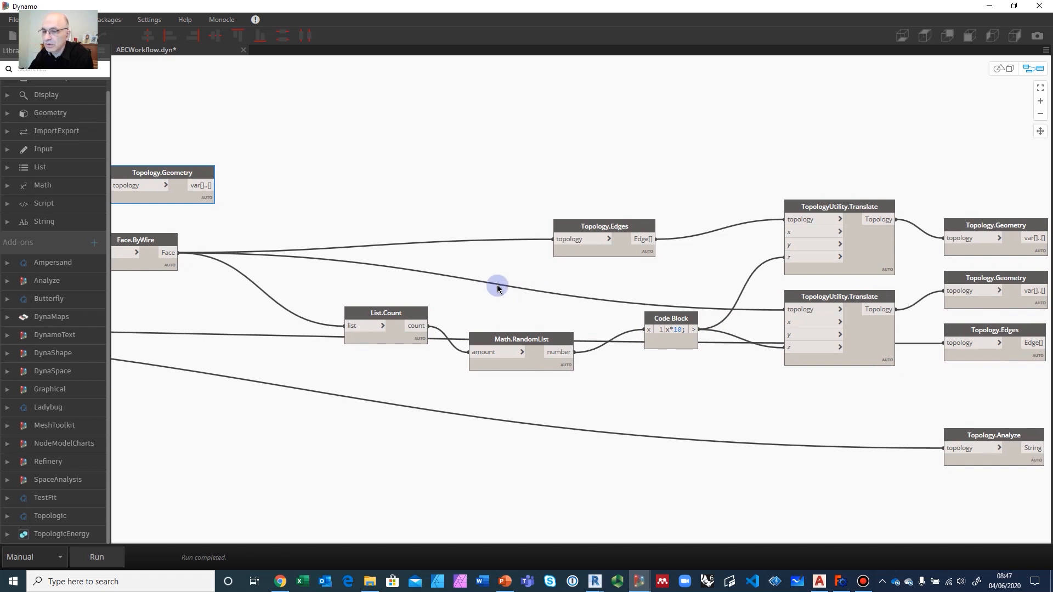
middle_click_drag(495, 287, 430, 254)
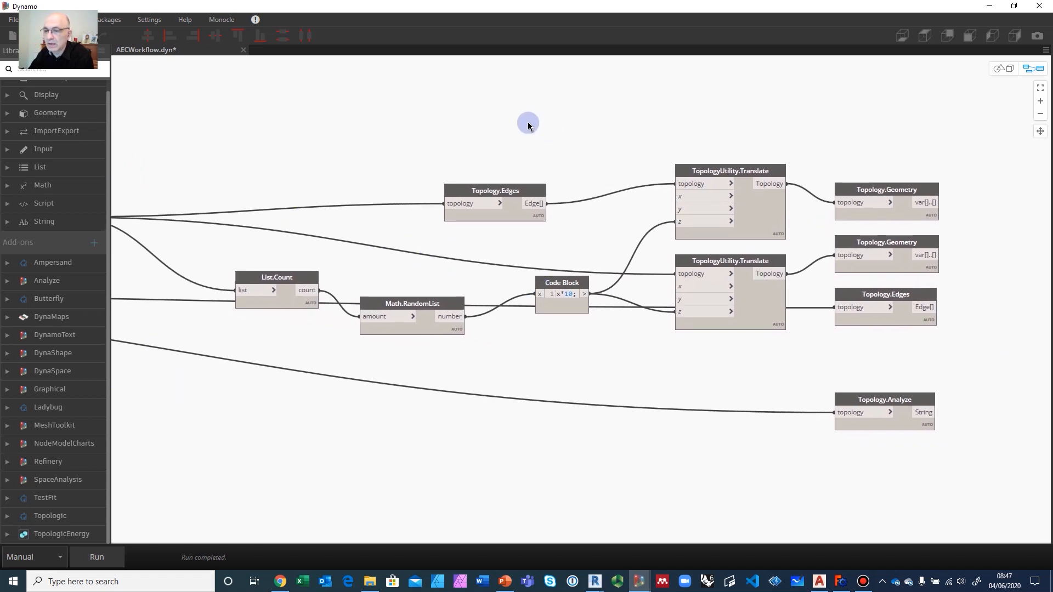
Switch to the 3D geometry preview and fit the whole model in view.
left_click(997, 68)
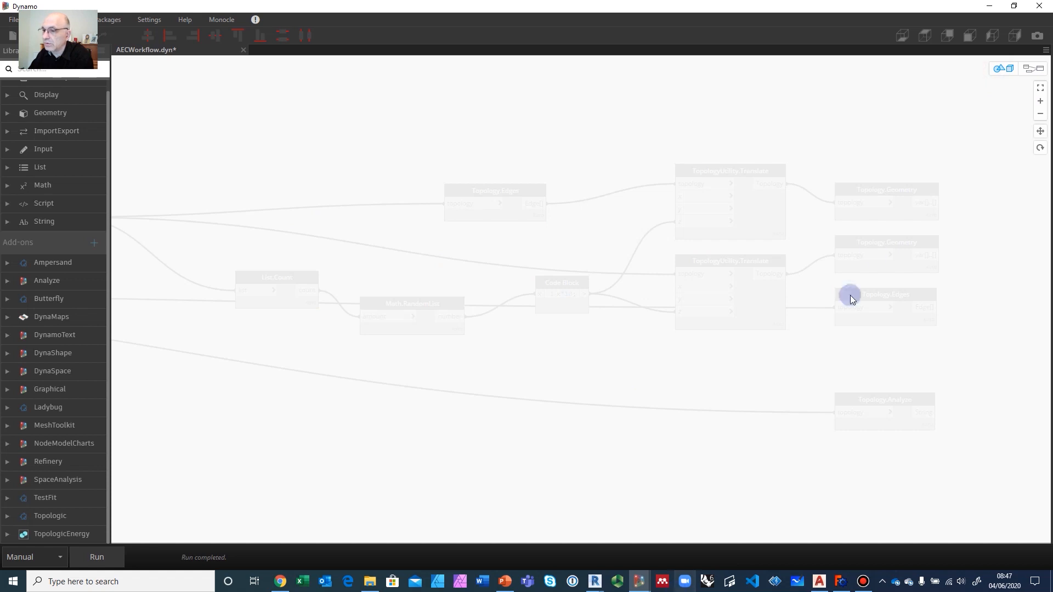
left_click(1042, 88)
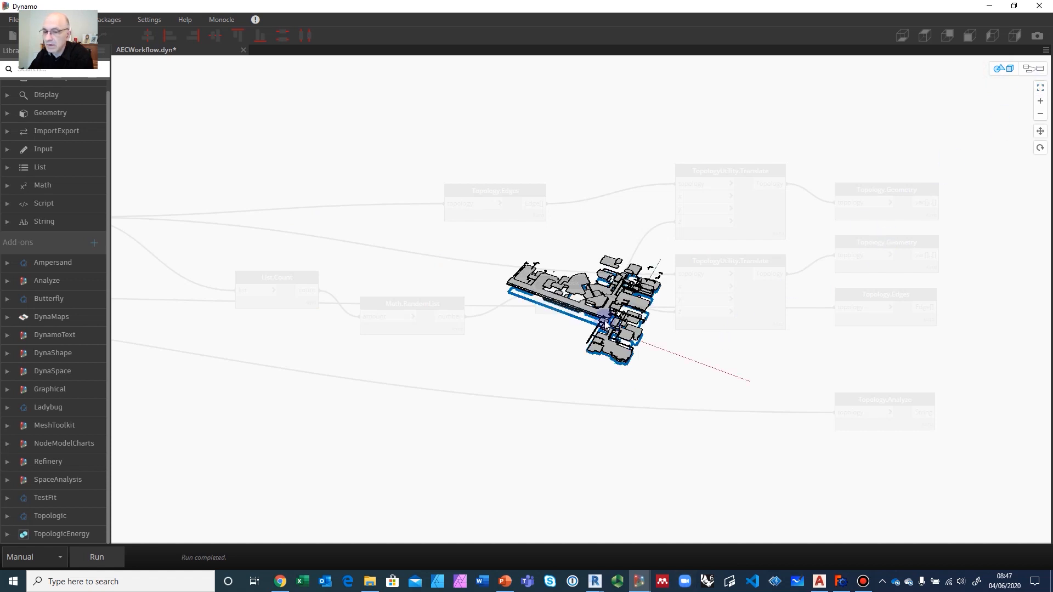
Examine the floor plan faces and their outlines in the 3D preview from several angles and distances.
scroll(627, 339, "up", 1)
scroll(629, 340, "up", 6)
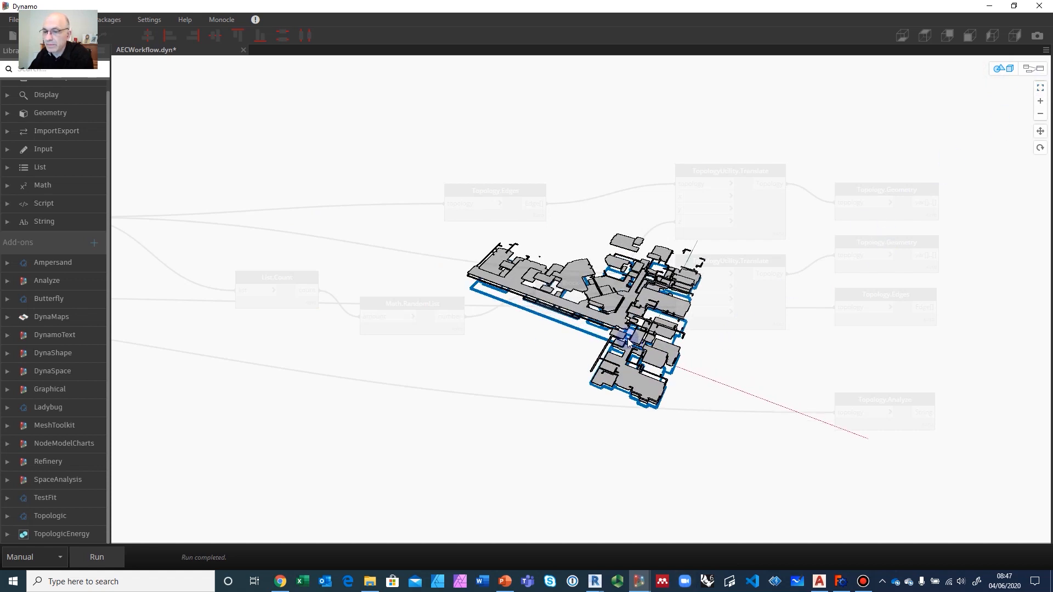
right_click_drag(602, 329, 658, 312)
right_click_drag(670, 306, 734, 332)
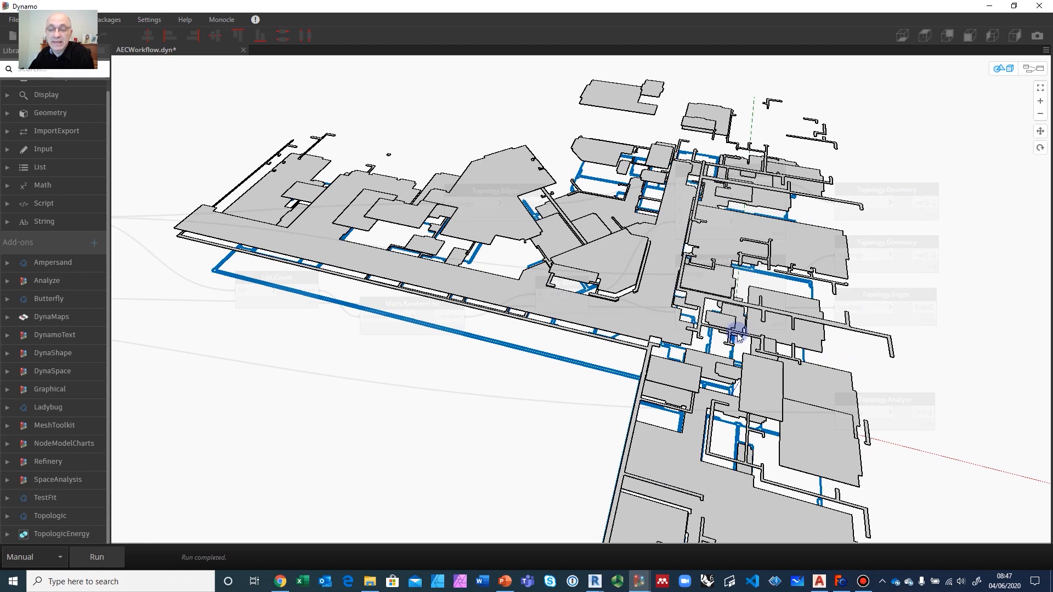
right_click_drag(743, 266, 696, 252)
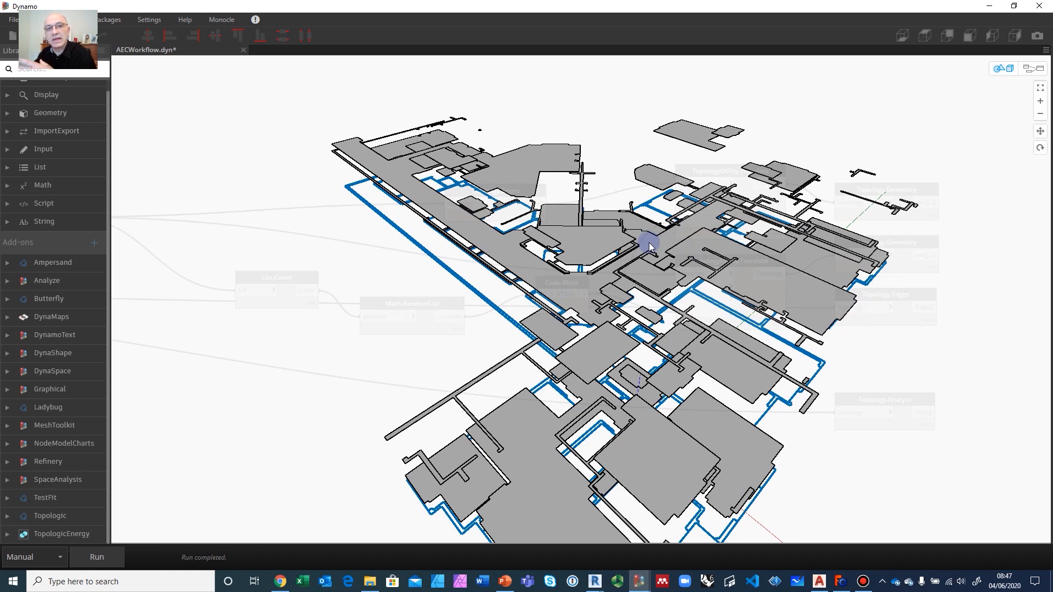
scroll(650, 243, "down", 2)
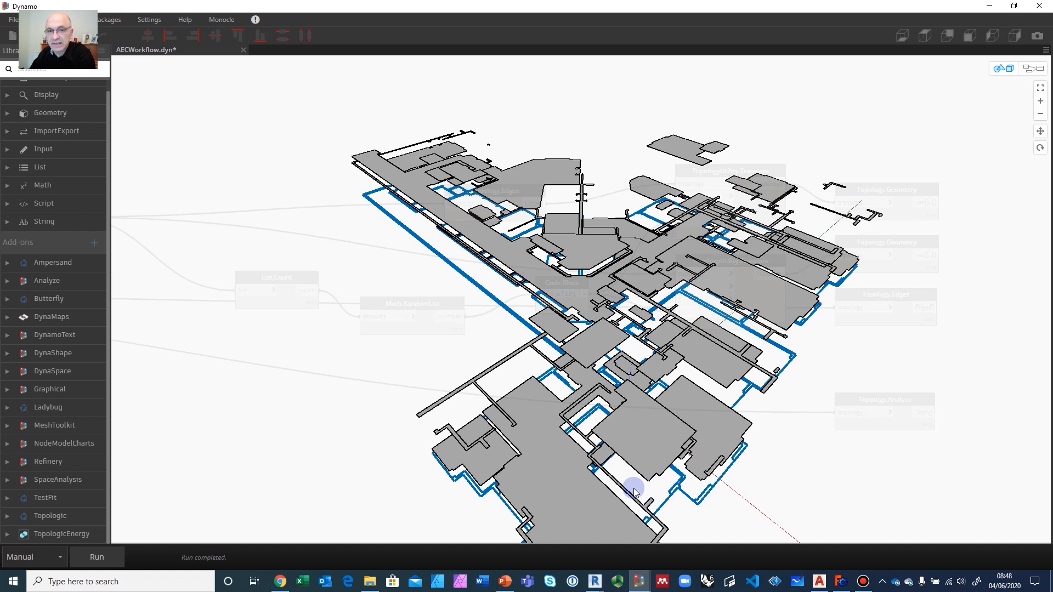
Switch to the other Dynamo window with UrbanWorkflow.dyn and return to its node graph.
left_click(645, 582)
mouse_move(590, 546)
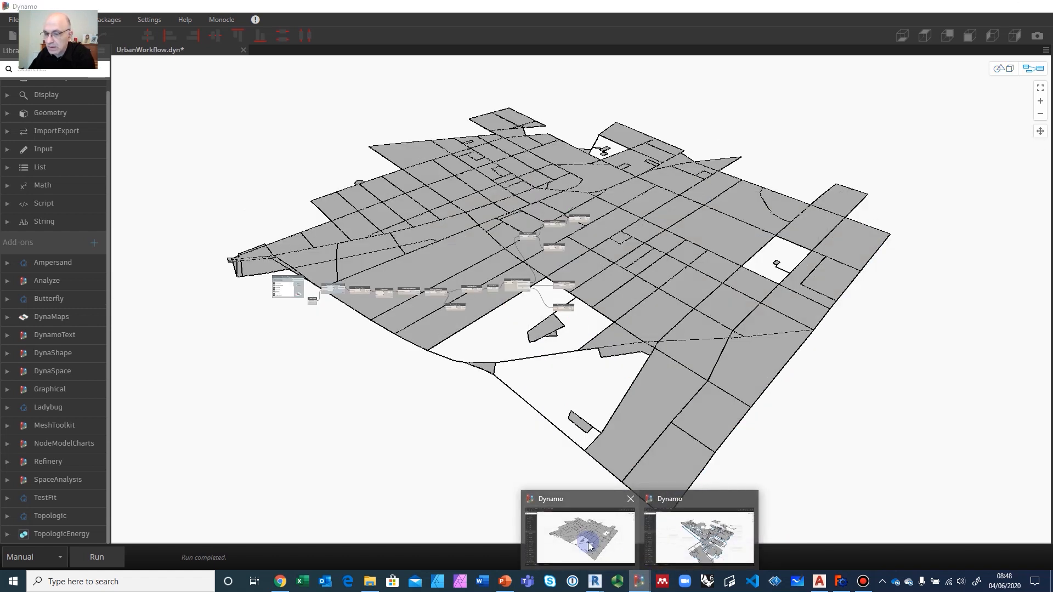
left_click(590, 546)
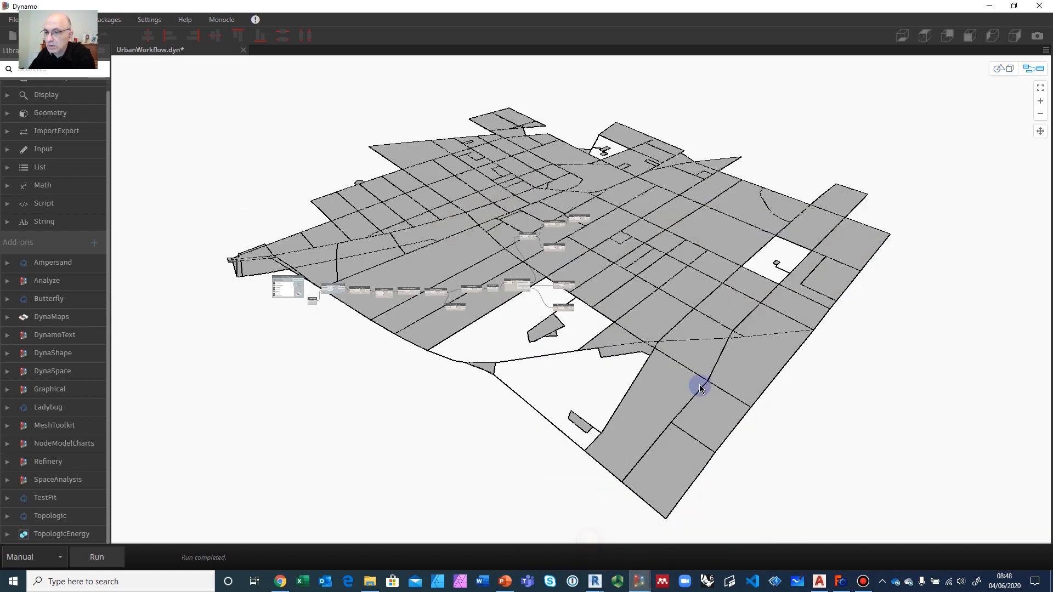
left_click(1004, 69)
left_click(1024, 70)
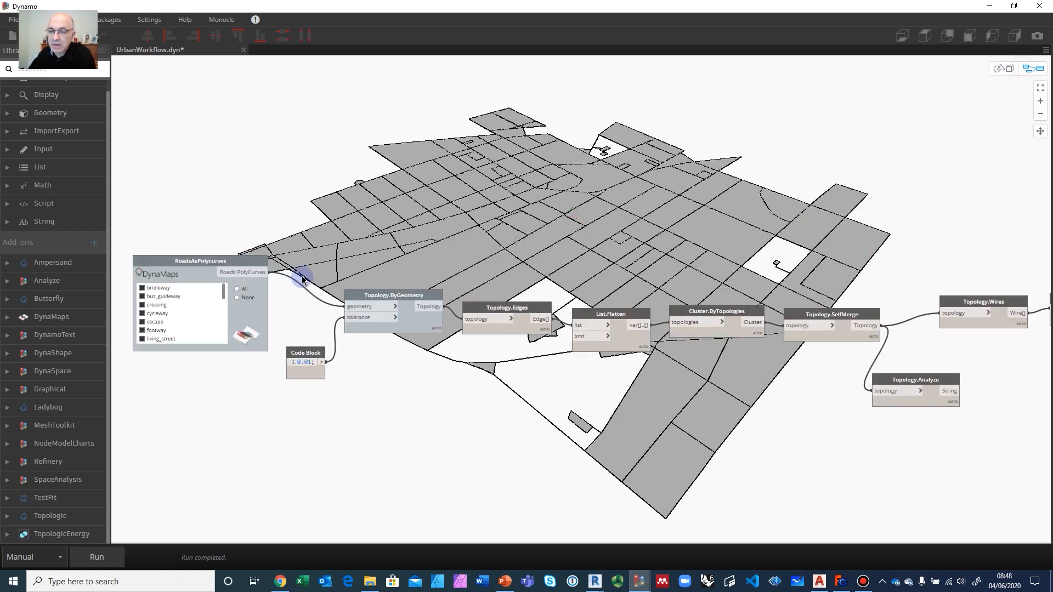
Turn on the geometry preview of the DynaMaps RoadsAsPolycurves node.
middle_click_drag(298, 283, 522, 230)
scroll(275, 219, "up", 4)
middle_click_drag(275, 219, 200, 278)
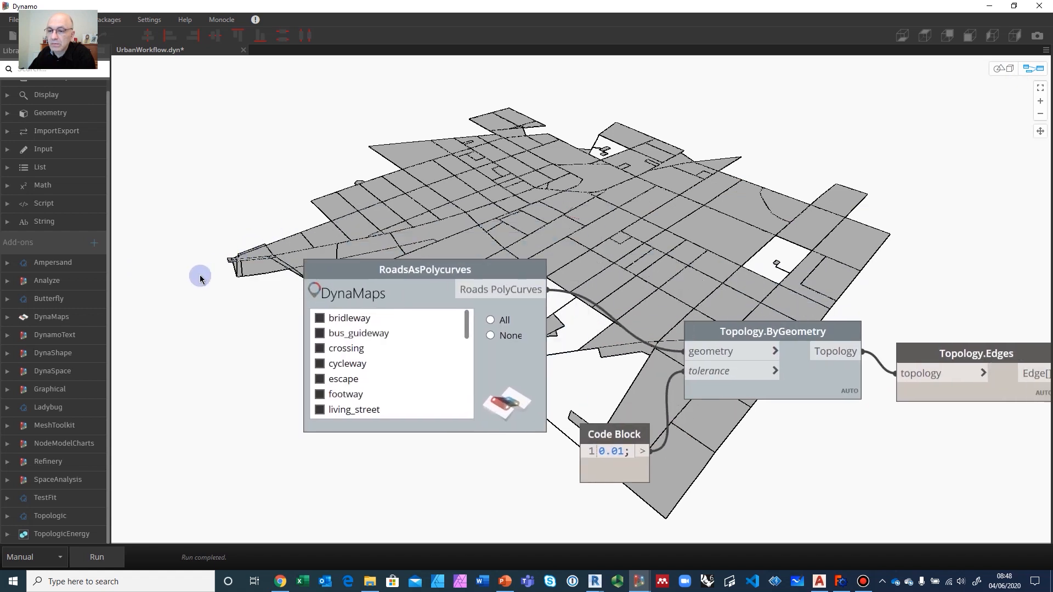
scroll(199, 263, "up", 2)
scroll(142, 193, "up", 2)
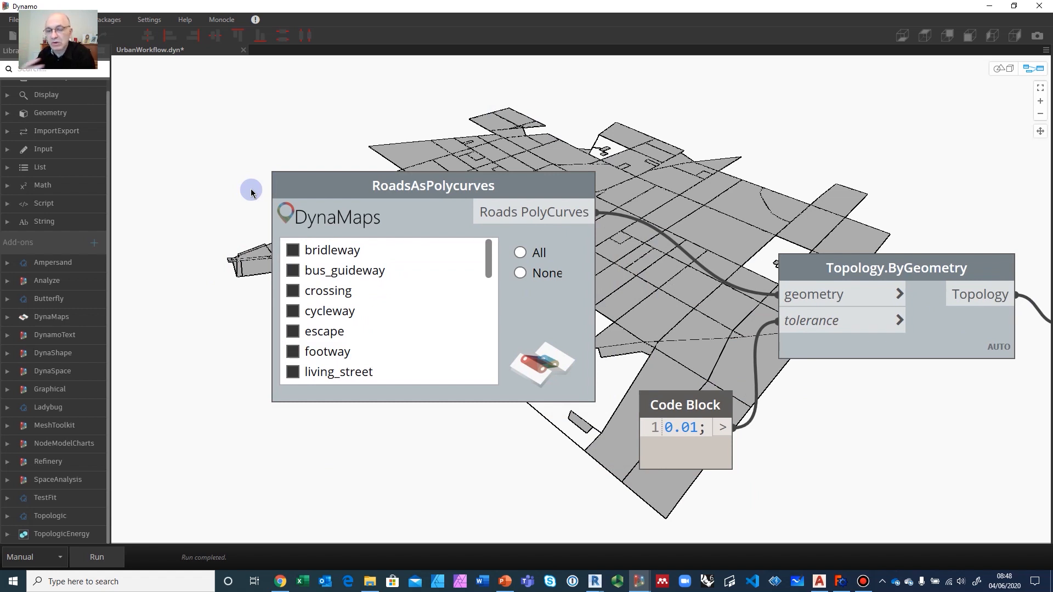
right_click(429, 213)
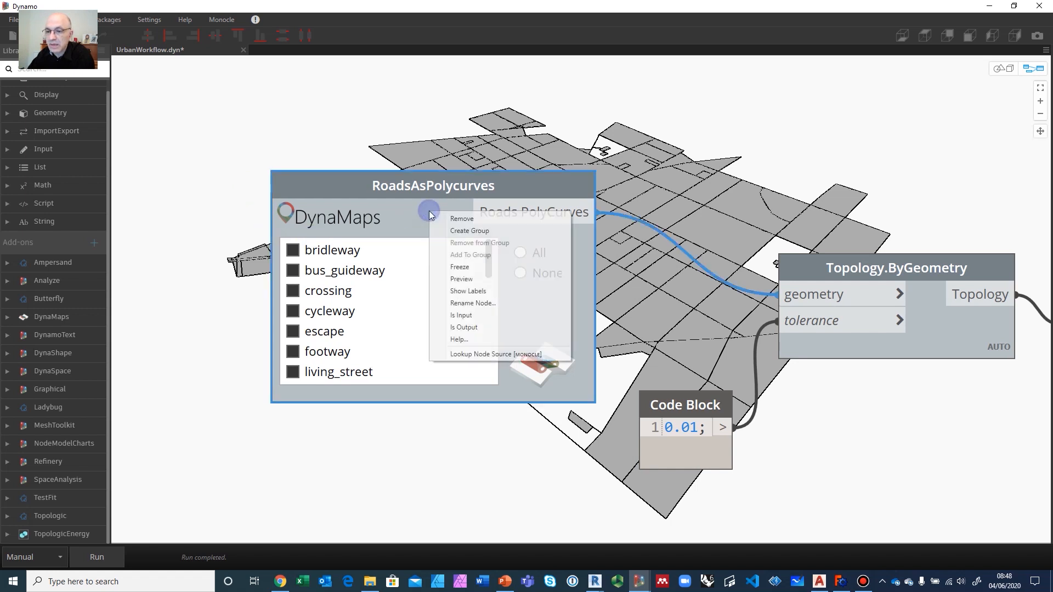
left_click(459, 279)
middle_click_drag(794, 176, 688, 337)
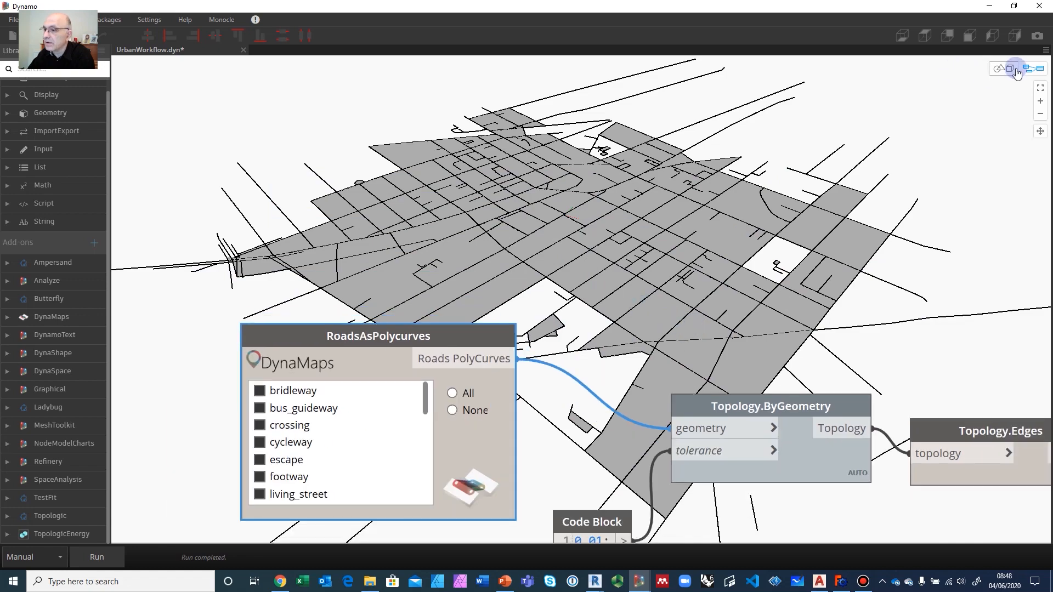
View the imported road polycurves in the 3D geometry preview and return to the node graph.
left_click(1004, 69)
scroll(720, 166, "down", 1)
mouse_move(689, 191)
right_mouse_down()
mouse_move(663, 236)
mouse_move(684, 188)
right_mouse_up()
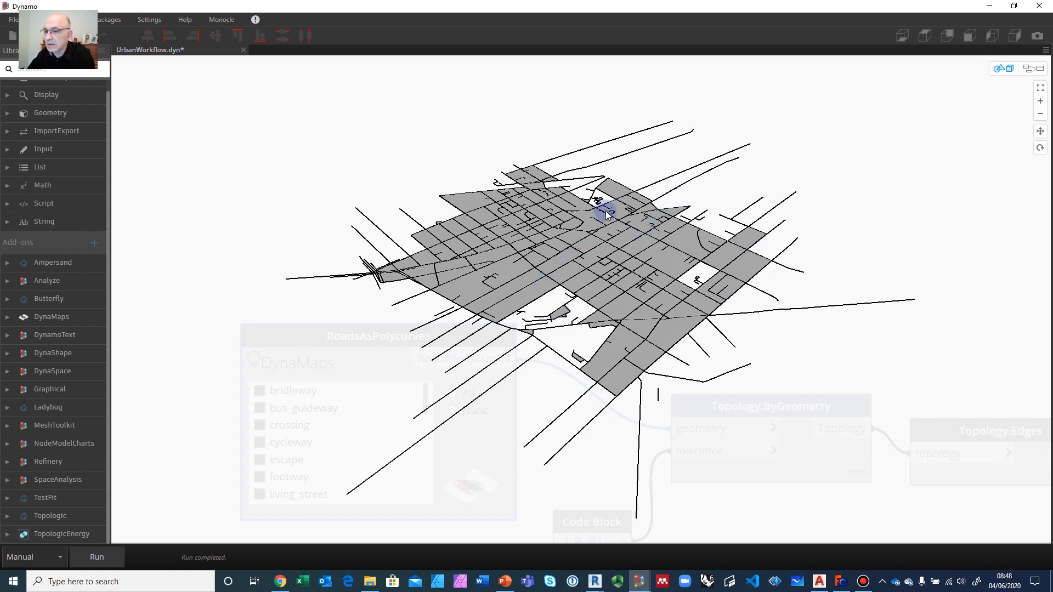
left_click(1011, 81)
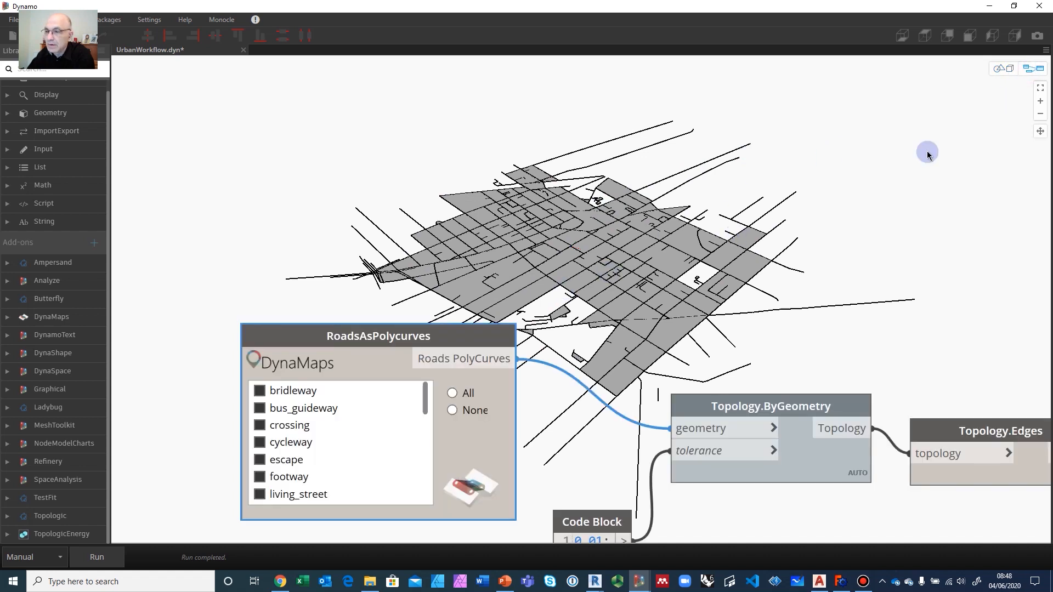
Move Topology.Edges and List.Flatten up into line beside Topology.ByGeometry.
middle_click_drag(649, 307, 472, 168)
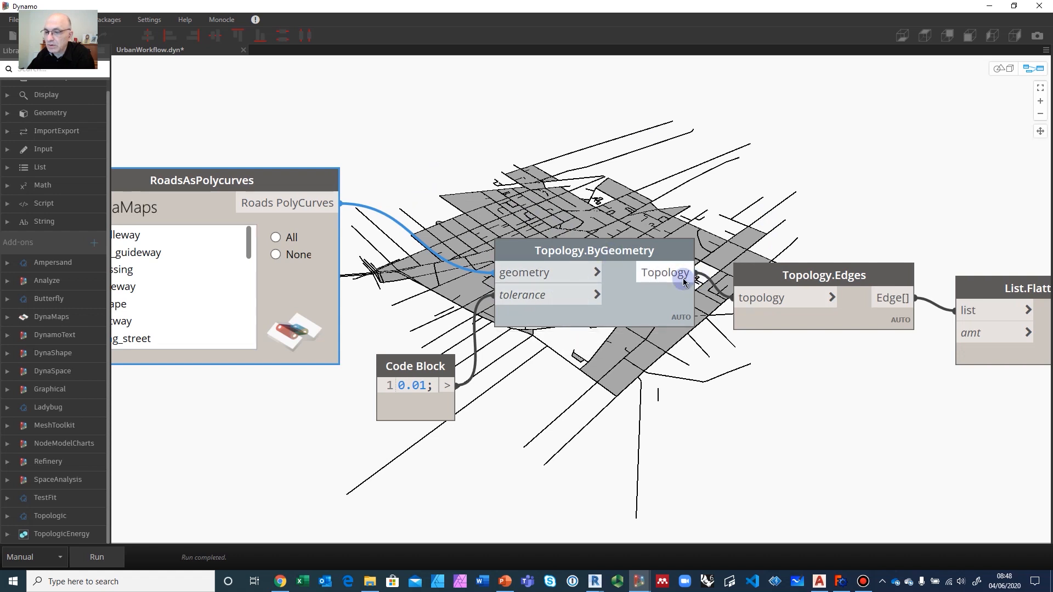
mouse_move(678, 343)
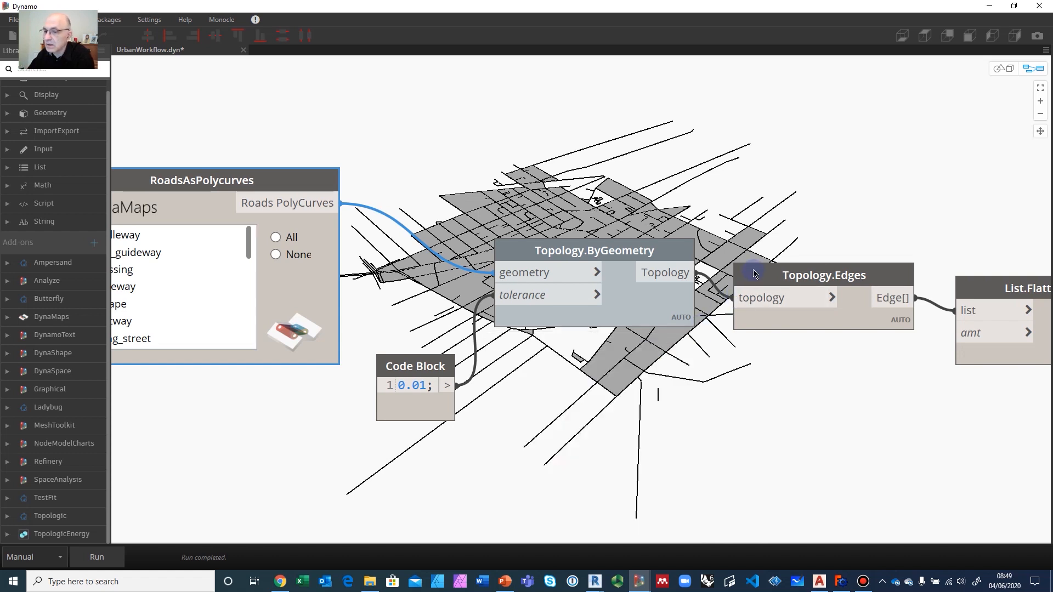
left_click_drag(763, 298, 762, 247)
middle_click_drag(780, 362, 540, 396)
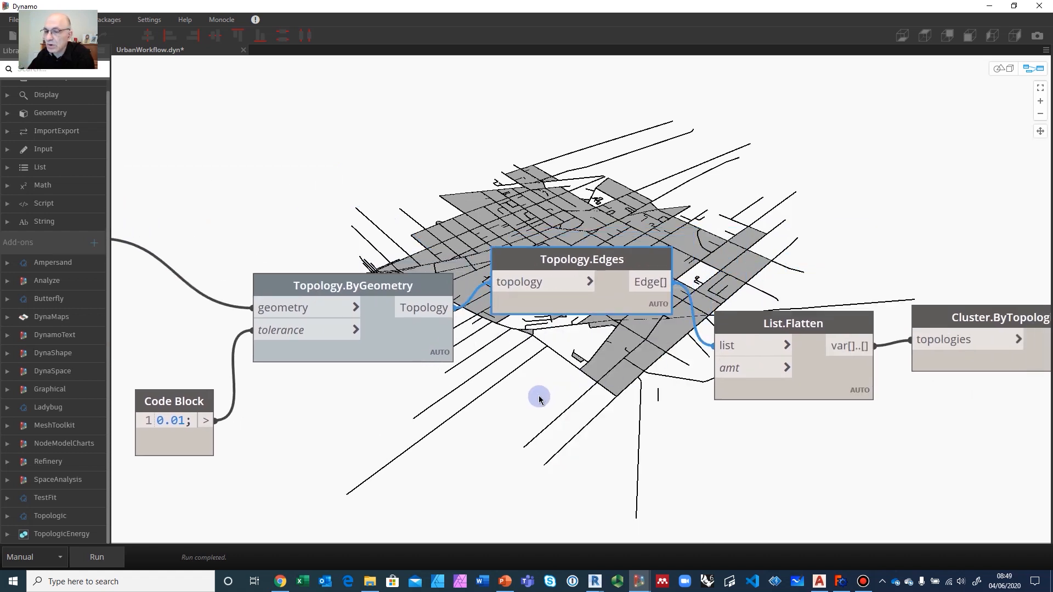
mouse_move(662, 330)
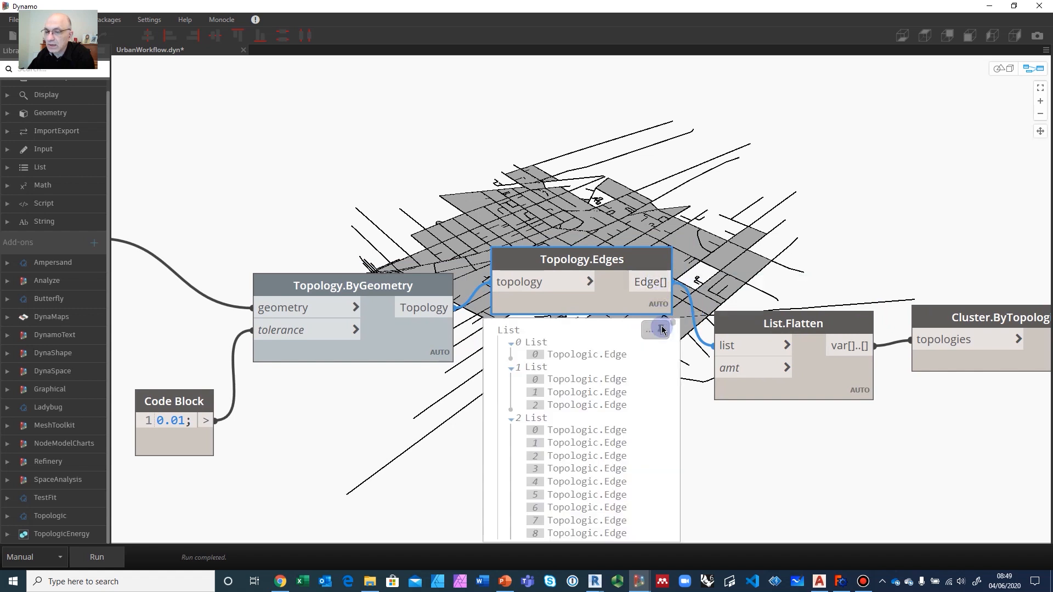
left_click_drag(771, 327, 754, 261)
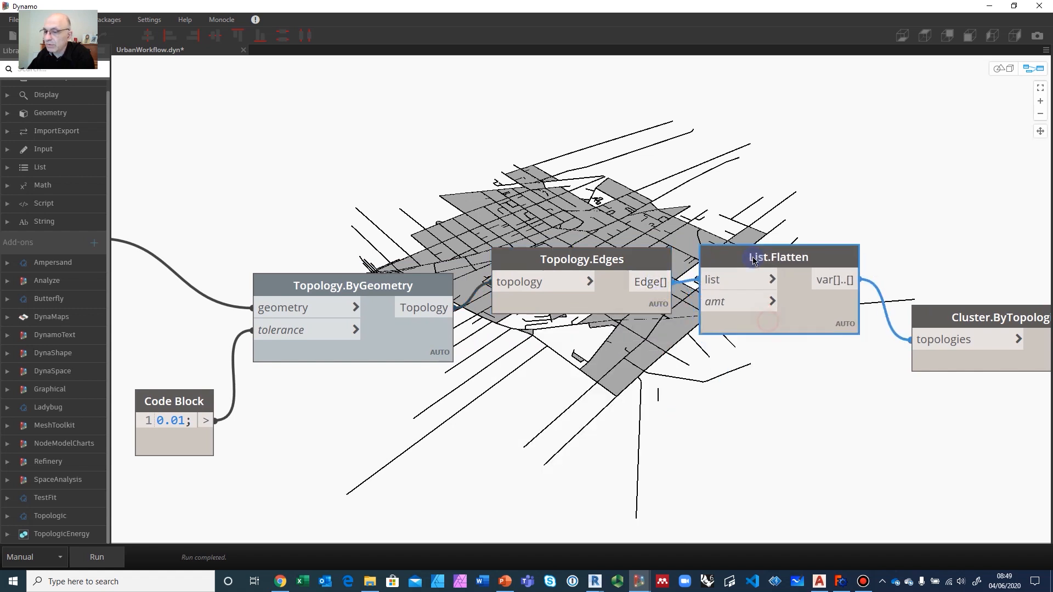
Move Cluster.ByTopologies next to List.Flatten and Topology.SelfMerge next to Cluster.ByTopologies.
middle_click_drag(716, 462, 442, 470)
left_click_drag(570, 348, 546, 304)
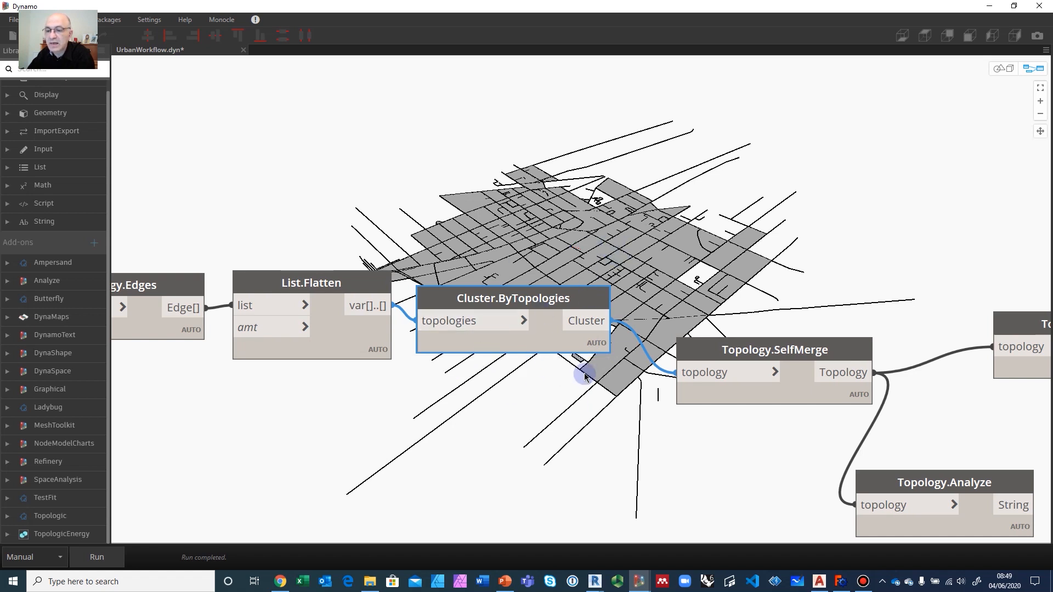
mouse_move(535, 315)
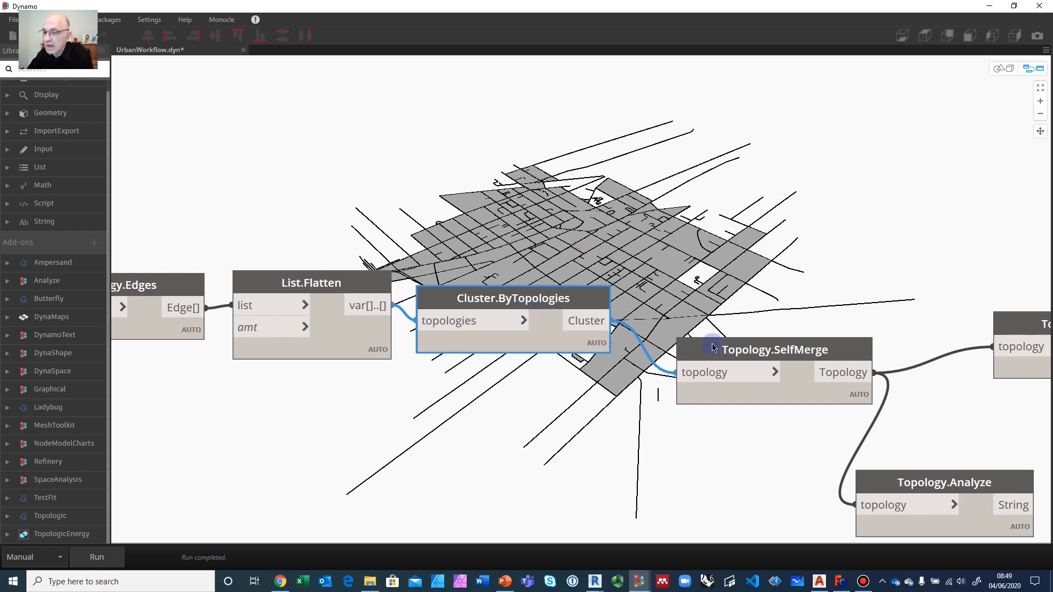
left_click_drag(740, 353, 698, 297)
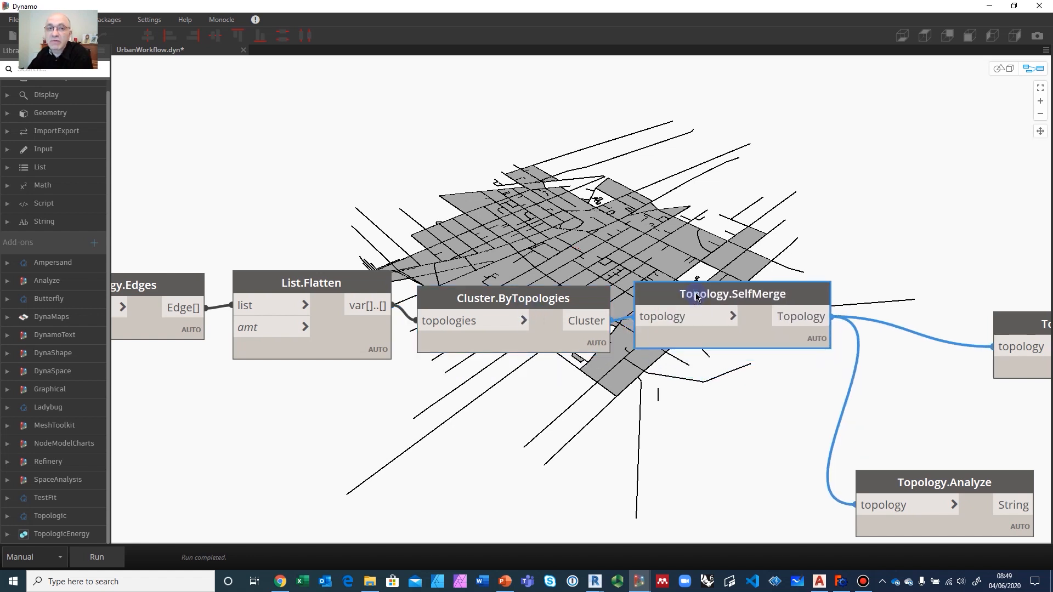
mouse_move(698, 296)
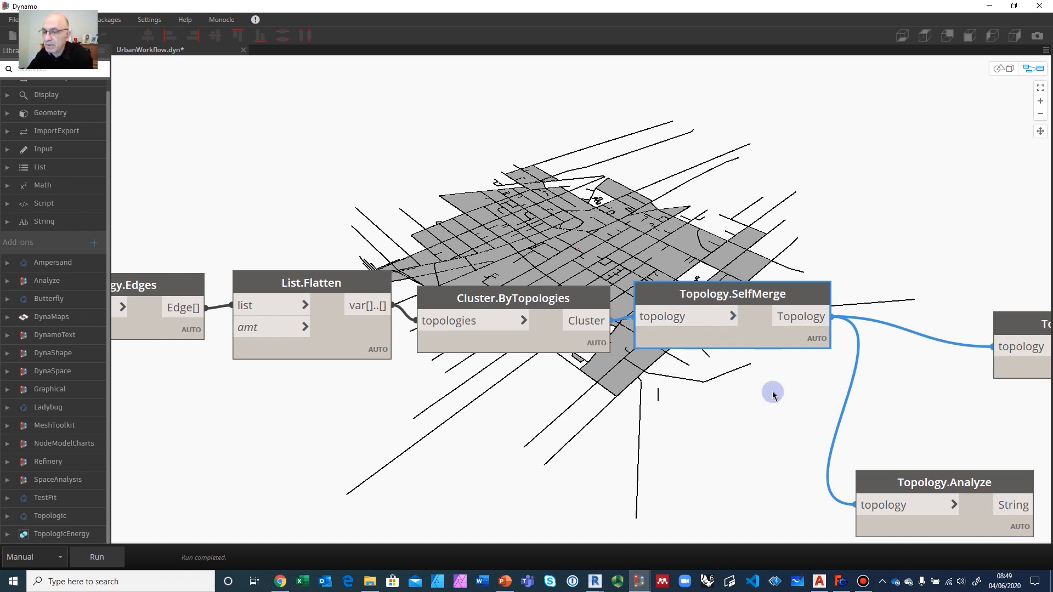
Move Topology.Analyze closer below Topology.SelfMerge and pin its output preview to read the overall analysis.
middle_click_drag(764, 392, 591, 354)
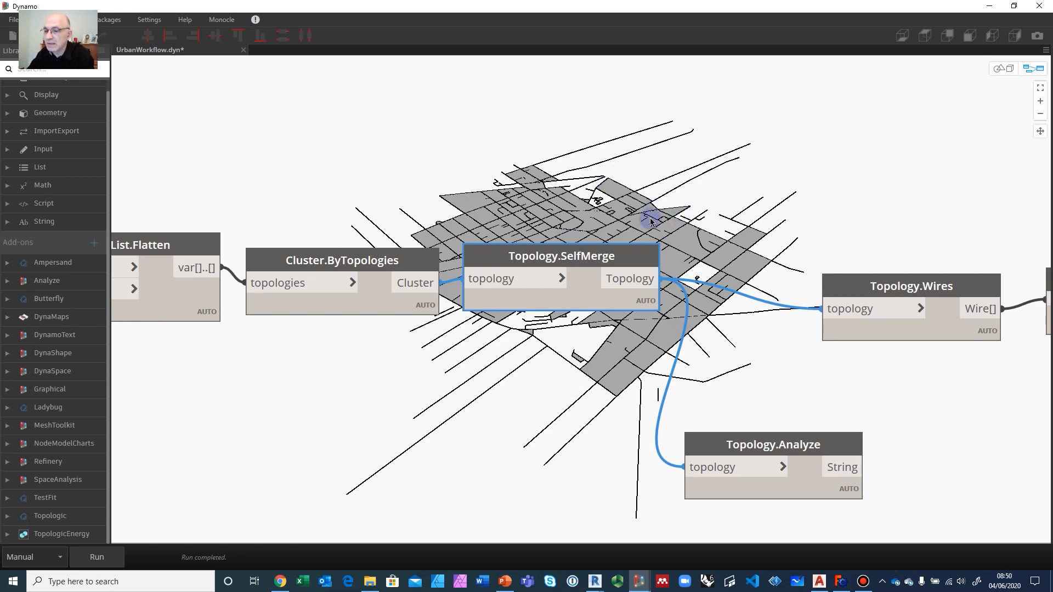
middle_click_drag(677, 351, 571, 192)
scroll(603, 245, "up", 2)
left_click_drag(735, 293, 659, 216)
mouse_move(689, 244)
left_click(689, 291)
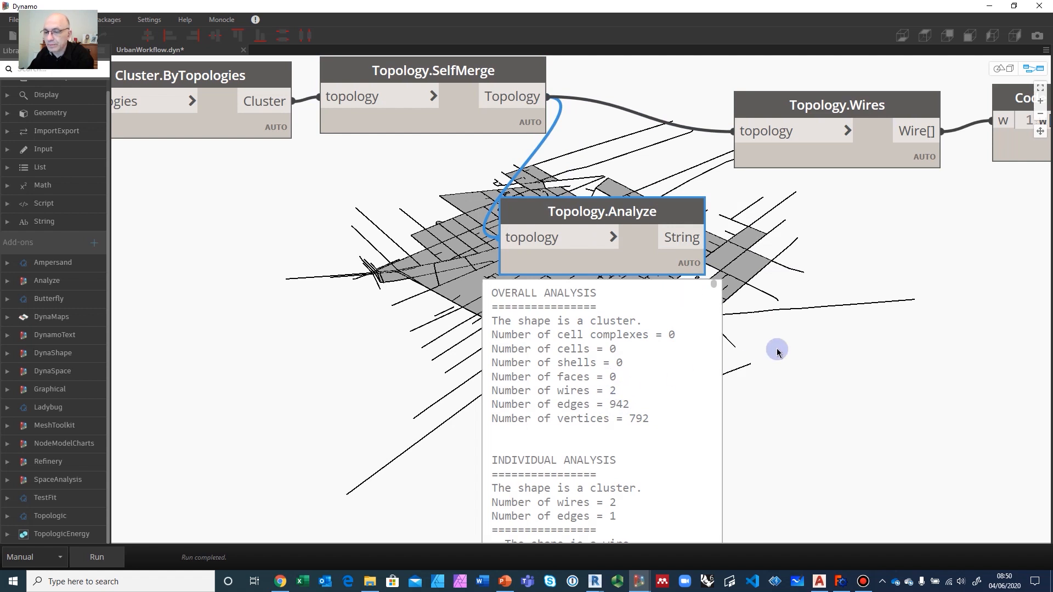
scroll(776, 348, "up", 3)
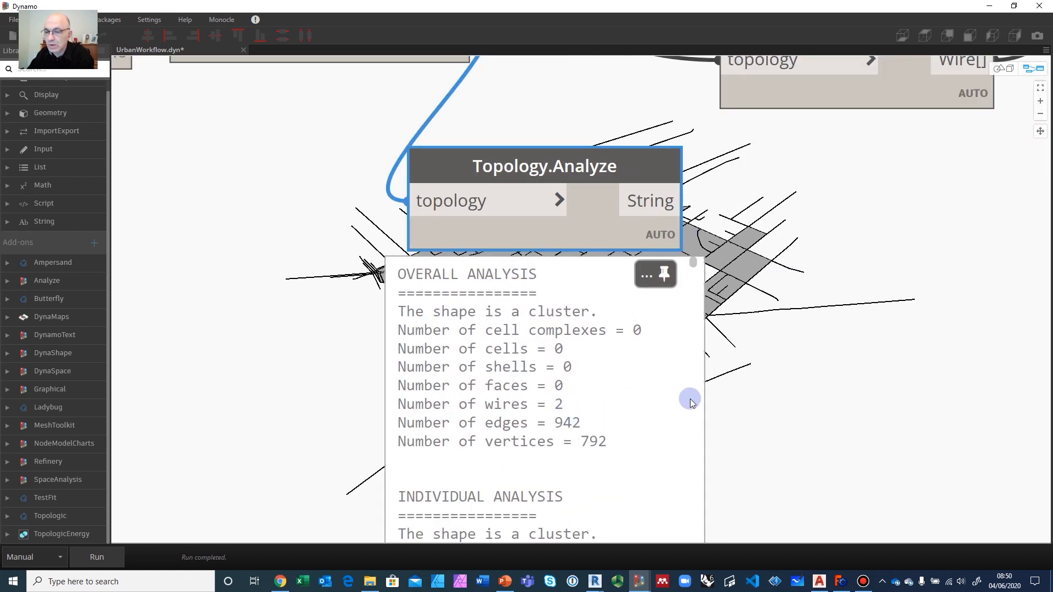
Move Topology.Wires closer to Topology.SelfMerge.
middle_click_drag(962, 313, 748, 445)
scroll(746, 371, "down", 3)
left_click_drag(706, 224, 634, 192)
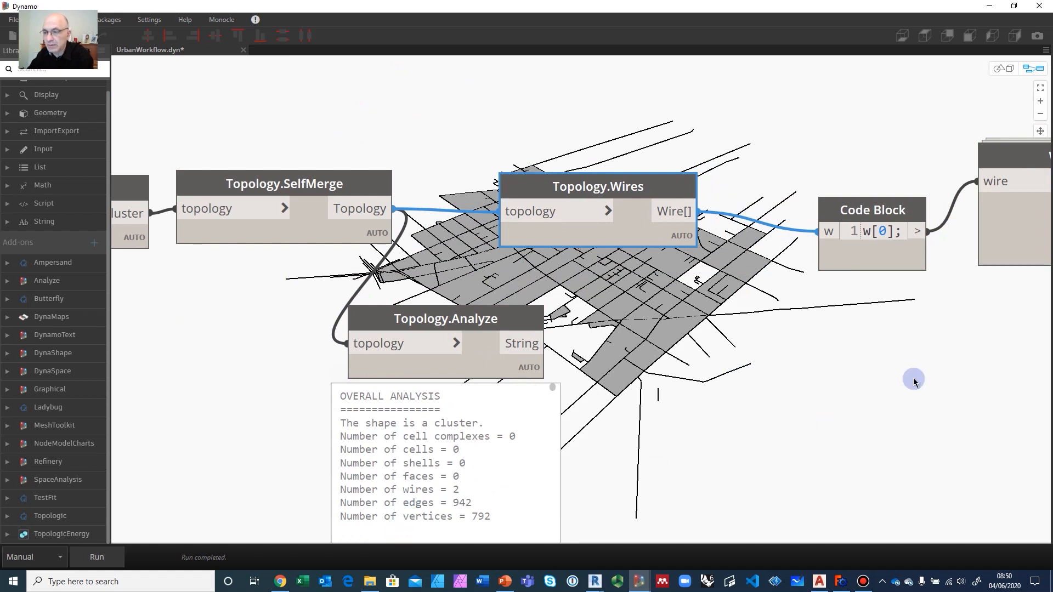
Align the w[0] Code Block beside Topology.Wires and move WireClosedCircuits closer to it.
middle_click_drag(922, 353, 515, 395)
left_click_drag(436, 273, 389, 234)
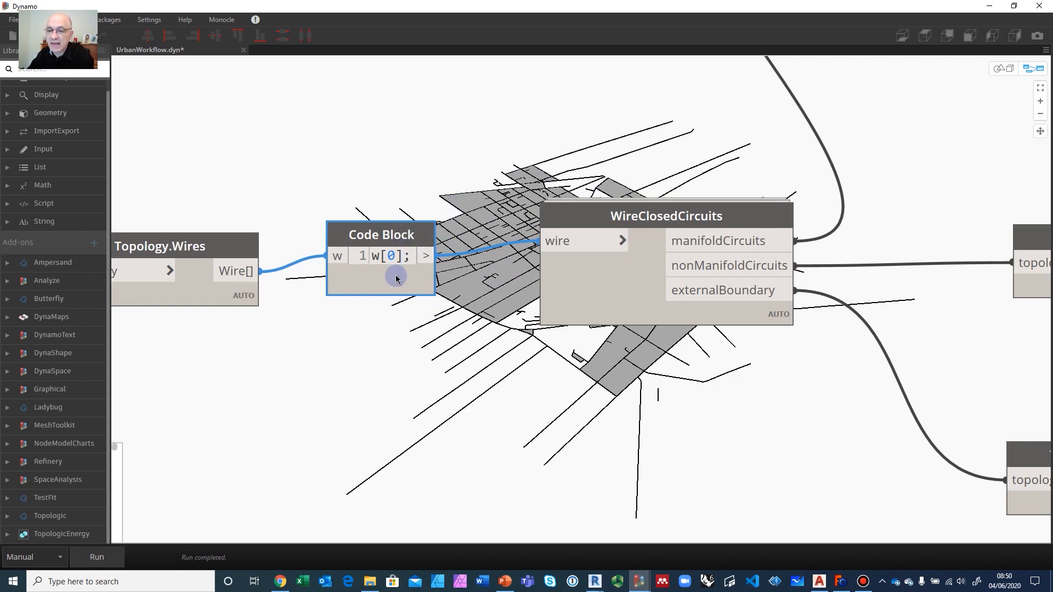
mouse_move(396, 276)
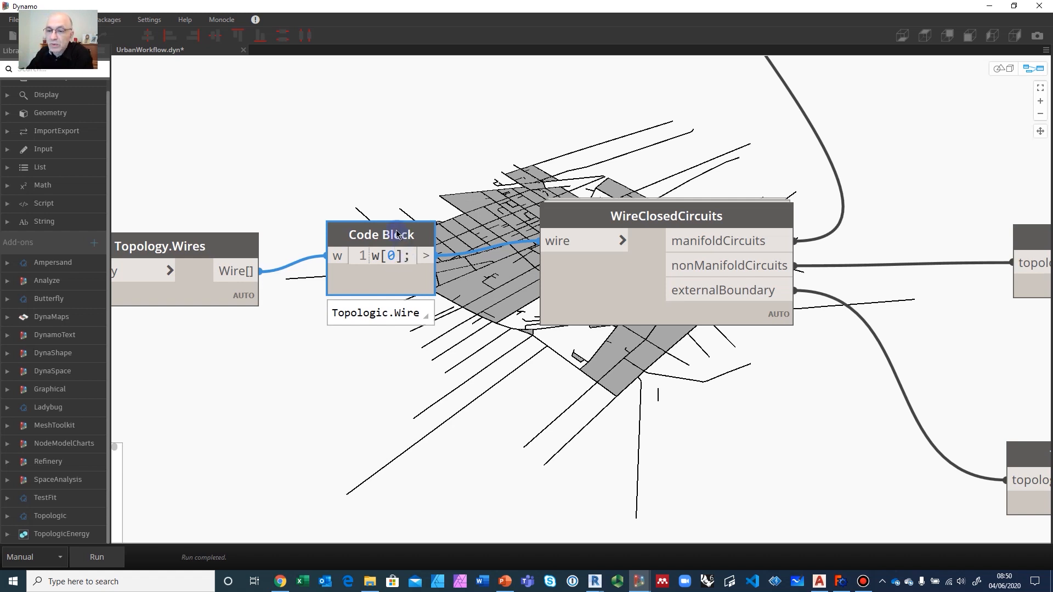
left_click_drag(395, 235, 401, 250)
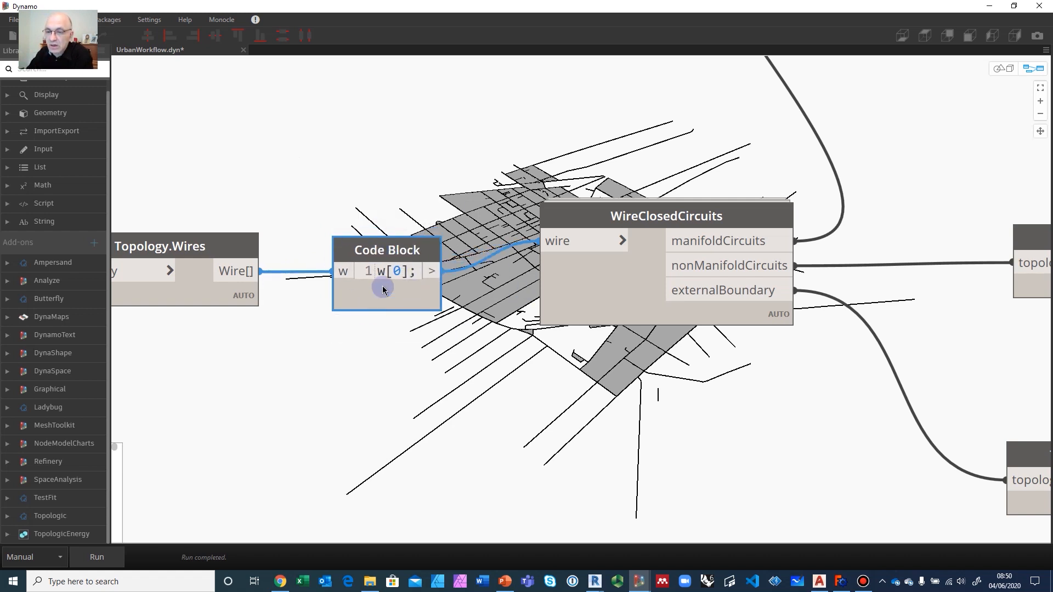
left_click_drag(649, 218, 605, 235)
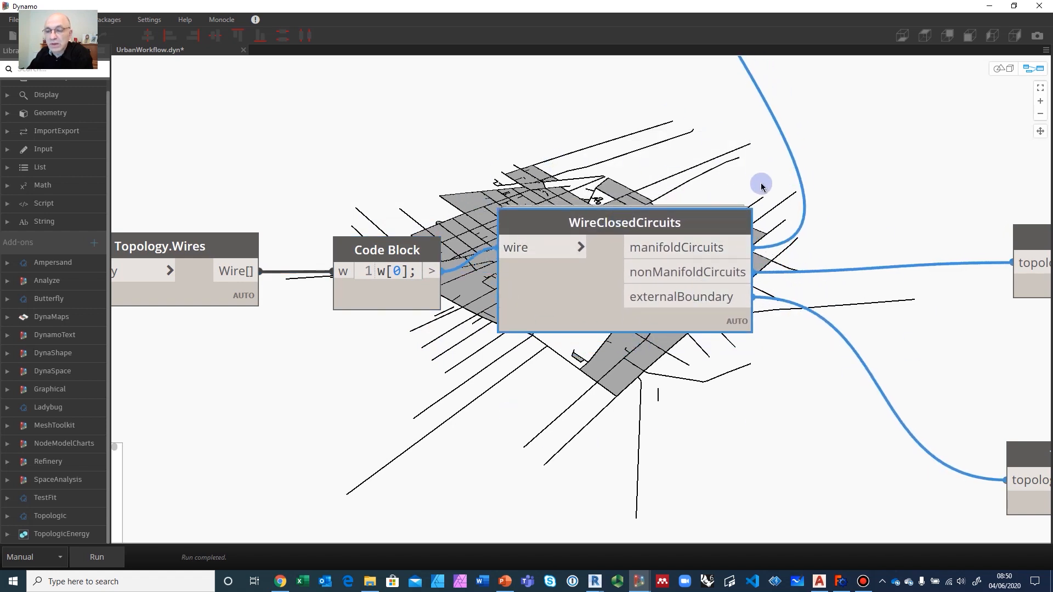
Move Face.ByWire down closer to WireClosedCircuits and place its Topology.Geometry node beside it.
middle_click_drag(755, 195, 576, 294)
scroll(576, 293, "down", 2)
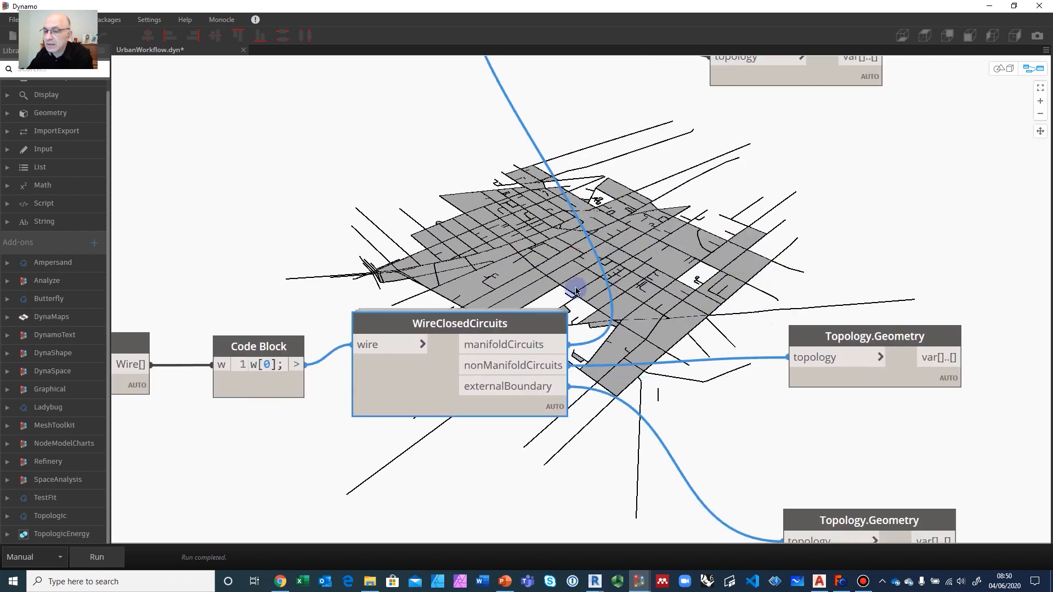
mouse_move(519, 348)
middle_click_drag(635, 264, 548, 346)
scroll(545, 299, "down", 1)
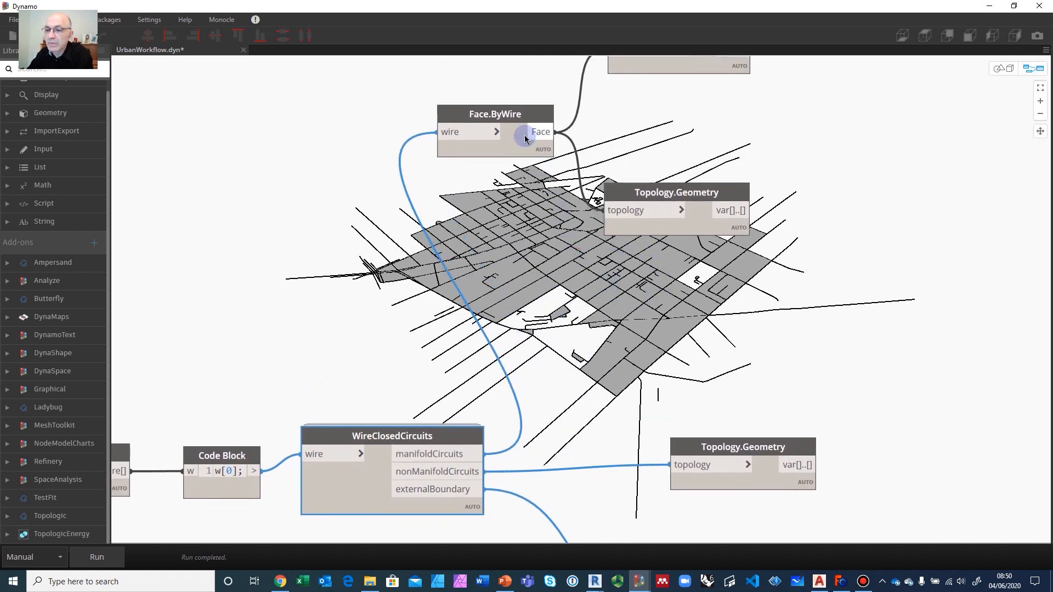
left_click_drag(503, 134, 497, 255)
left_click_drag(656, 191, 677, 271)
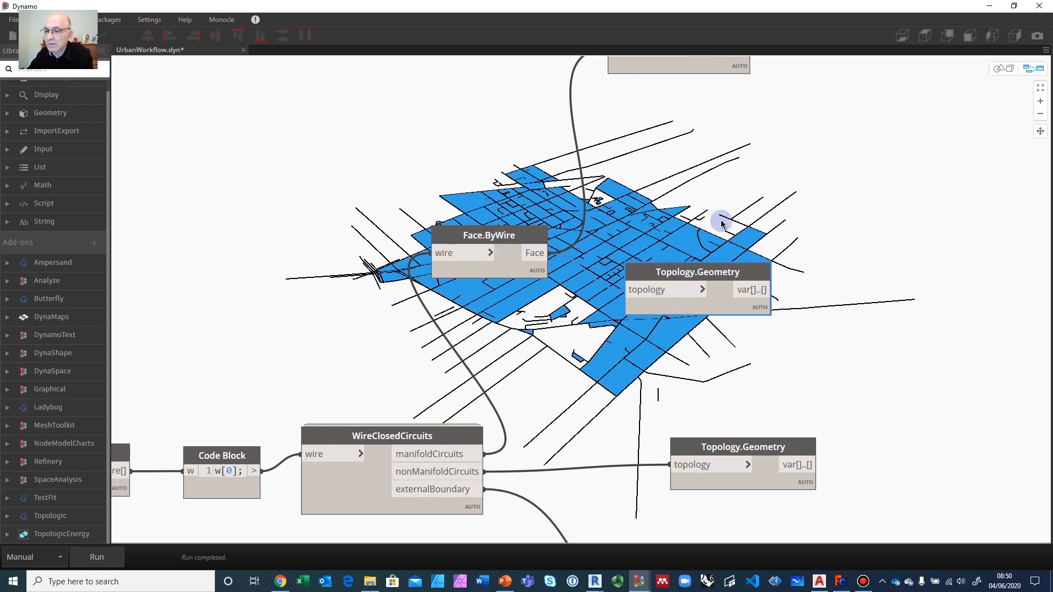
Preview the output list of Face.ByWire to read the faces it creates.
scroll(713, 225, "down", 3)
middle_click_drag(695, 228, 677, 217)
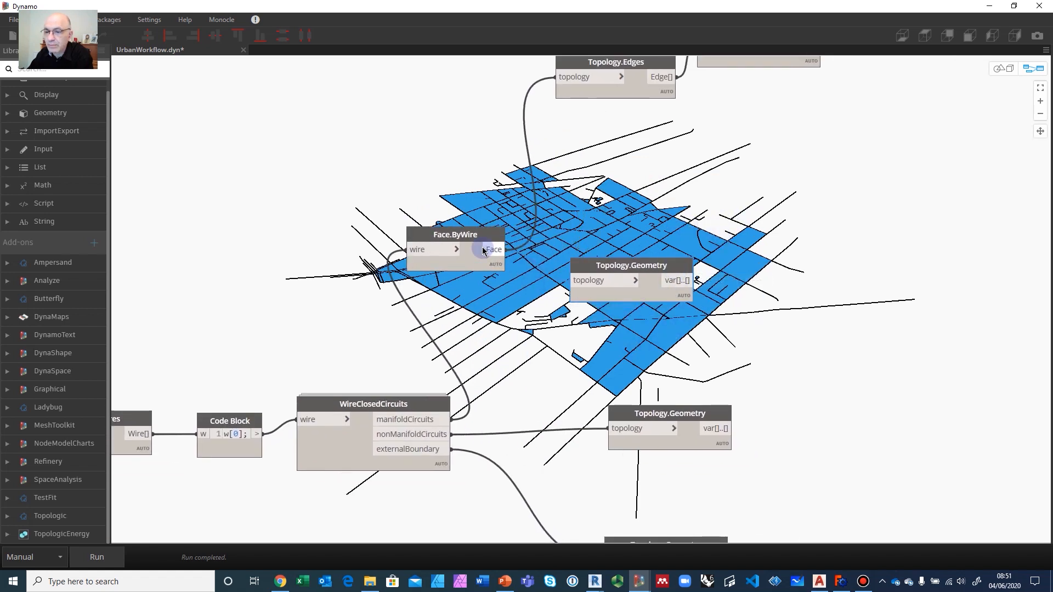
mouse_move(491, 285)
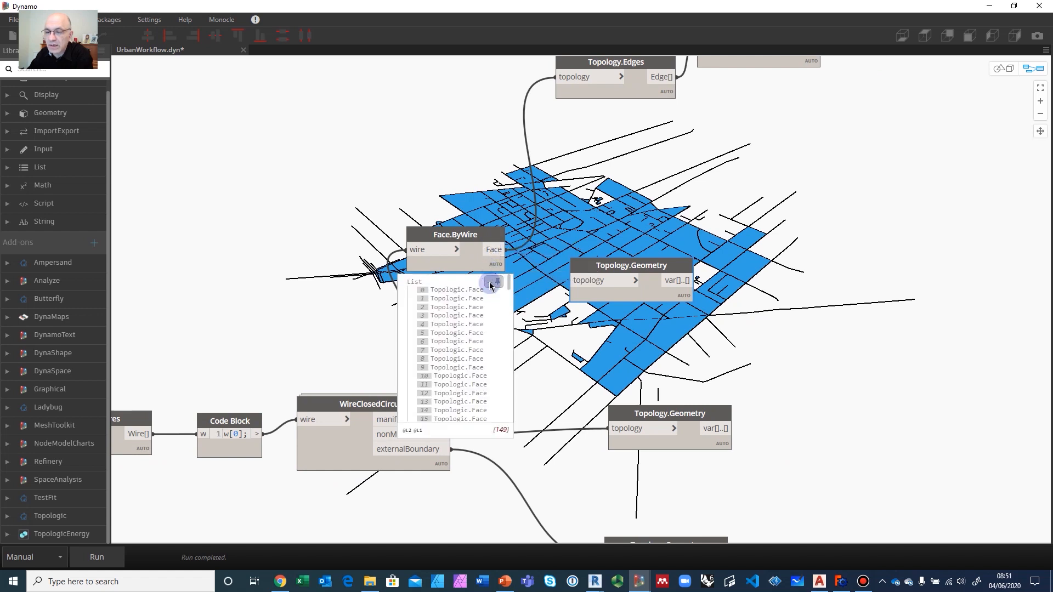
Add a Watch node fed by the nonManifoldCircuits output, run the graph, and place the node just below WireClosedCircuits.
middle_click_drag(595, 350, 584, 240)
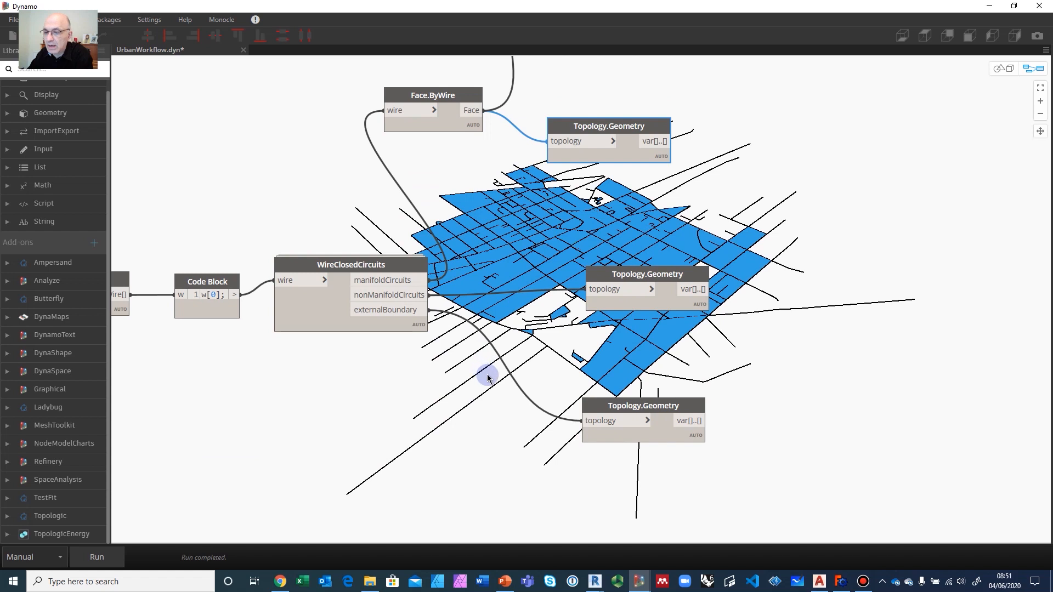
right_click(474, 394)
type("watch")
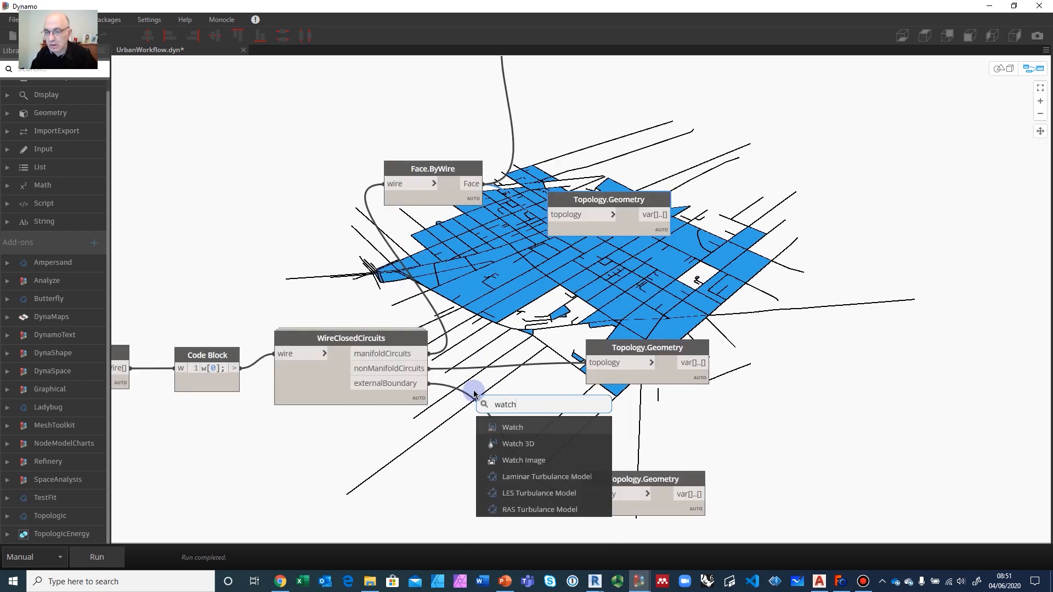
left_click(511, 428)
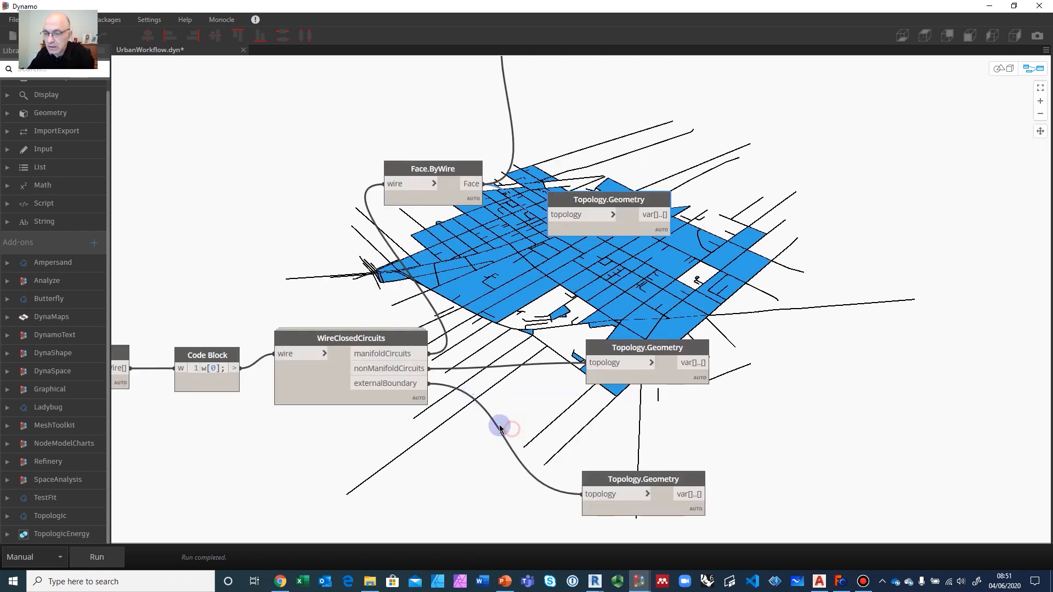
left_click_drag(430, 368, 517, 456)
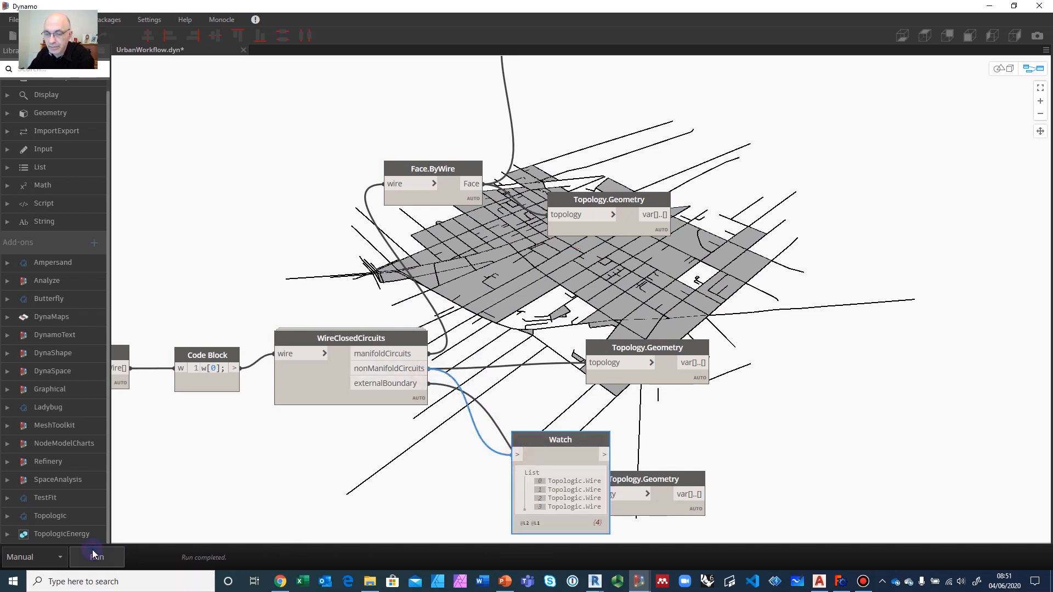
left_click_drag(587, 441, 536, 402)
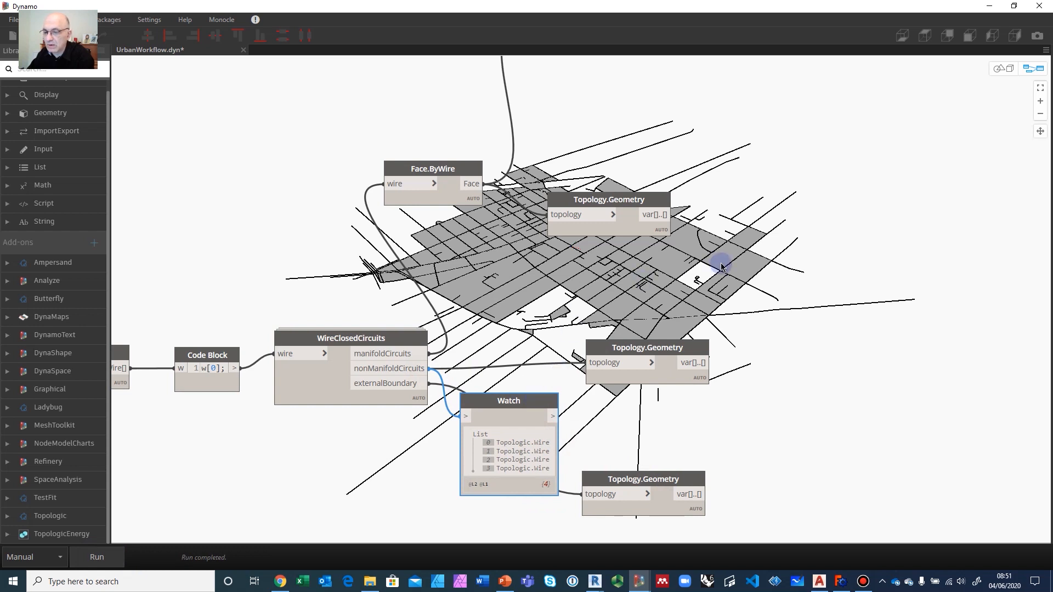
left_click_drag(524, 402, 499, 422)
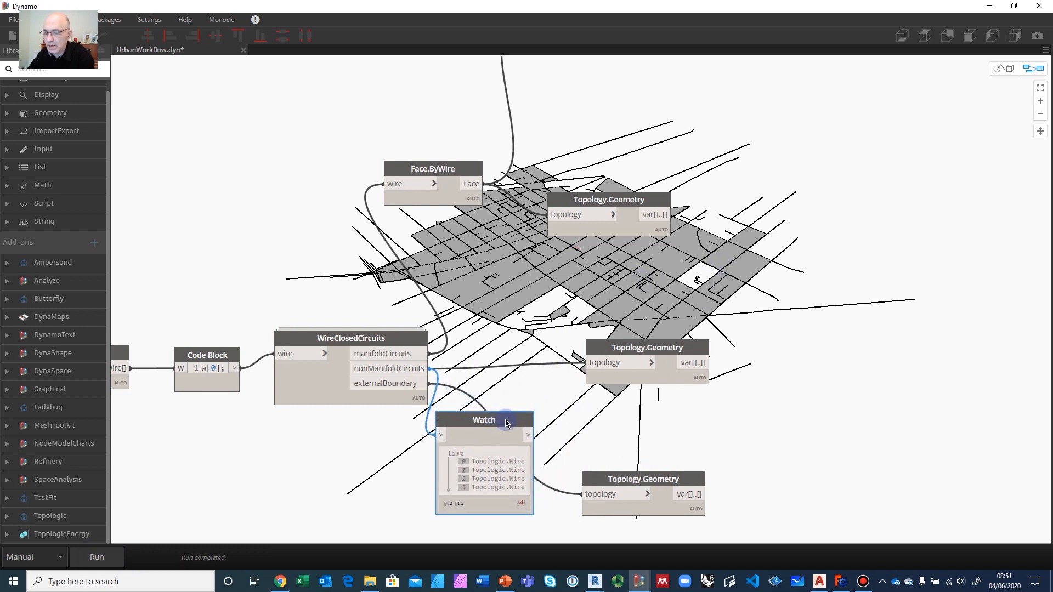
Highlight the geometry of the non-manifold circuits and examine it across the road network in the 3D background preview.
left_click(658, 348)
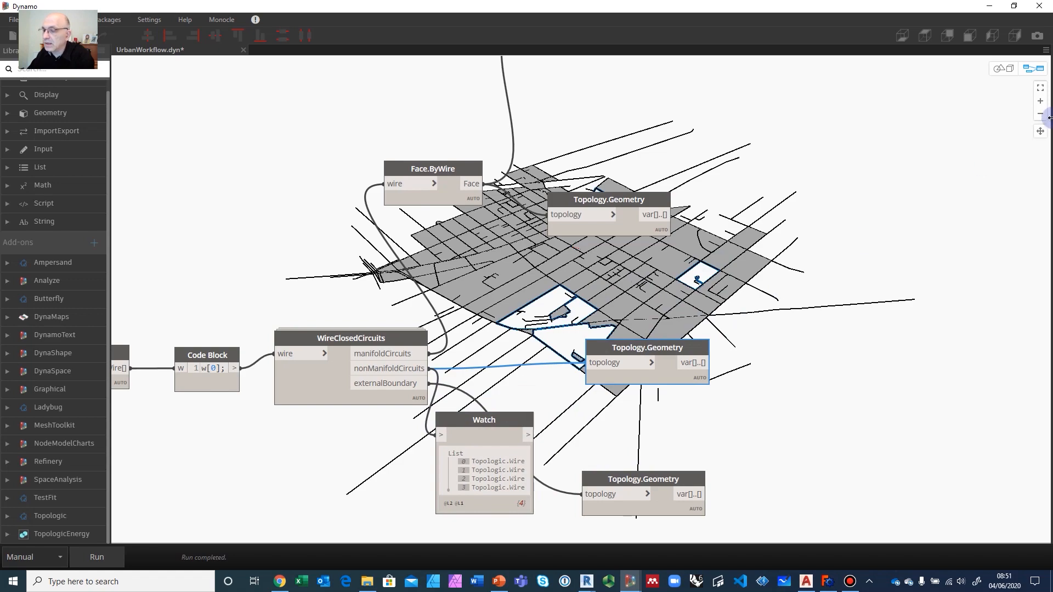
left_click(1005, 67)
scroll(614, 284, "up", 3)
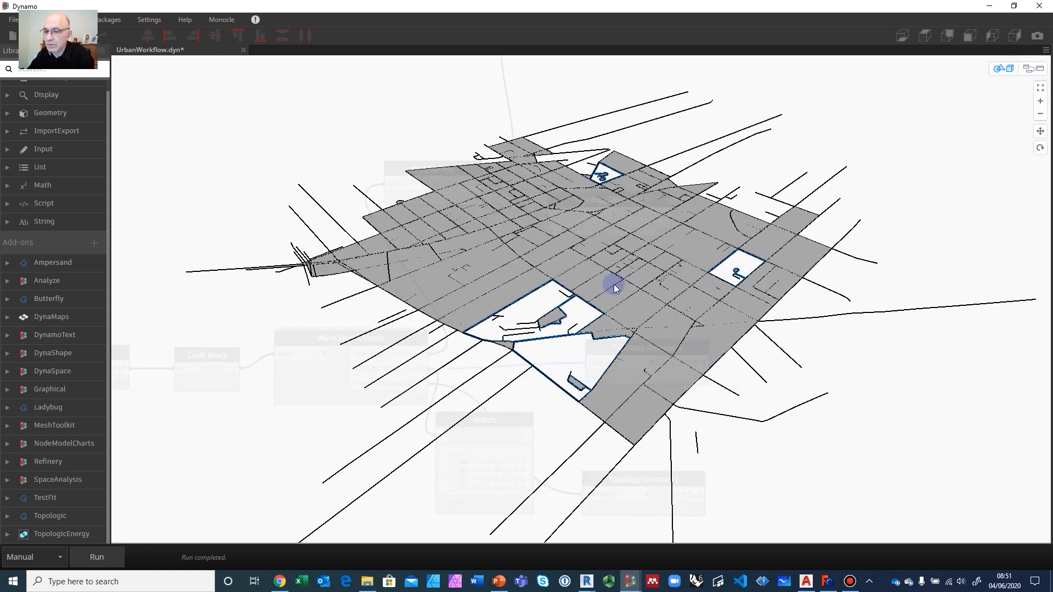
scroll(614, 284, "up", 6)
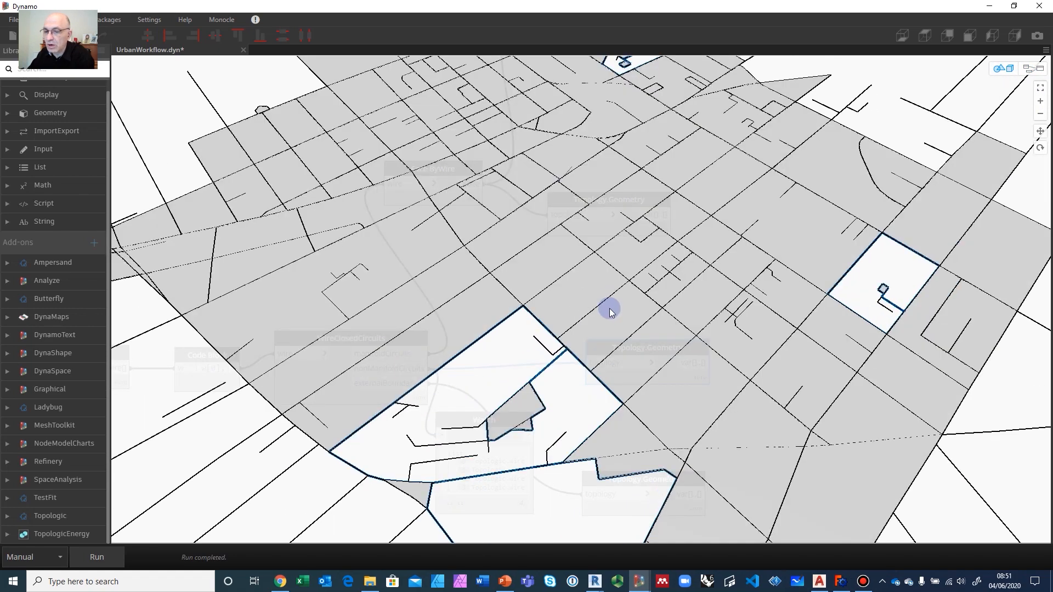
right_click_drag(610, 312, 607, 245)
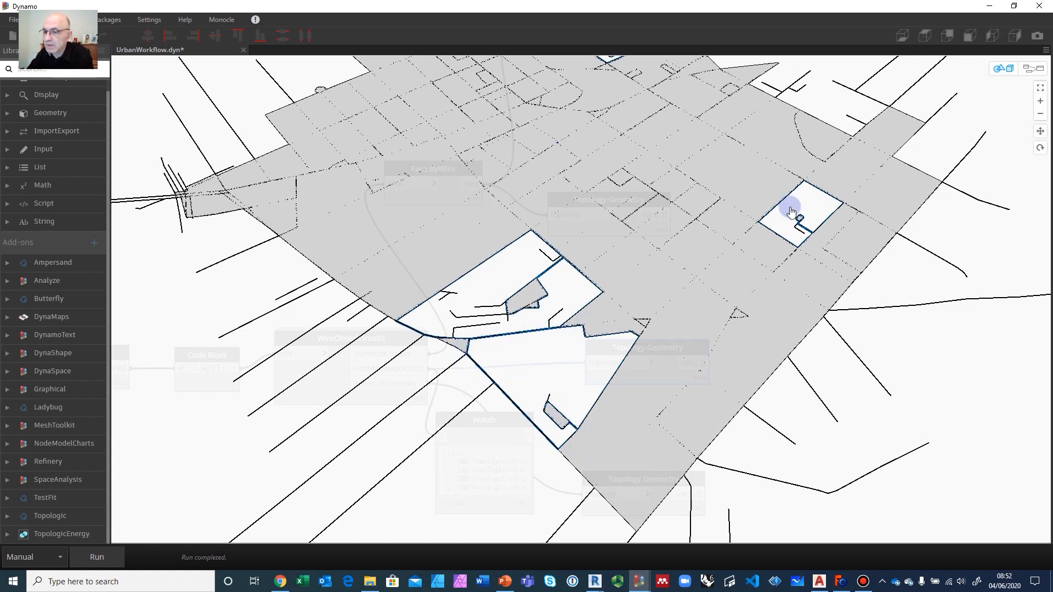
Examine up close how the small inner loop connects to the boundary of the isolated four-sided non-manifold block.
scroll(693, 269, "up", 5)
middle_click_drag(691, 263, 580, 204)
right_click_drag(580, 205, 571, 229)
scroll(571, 229, "up", 3)
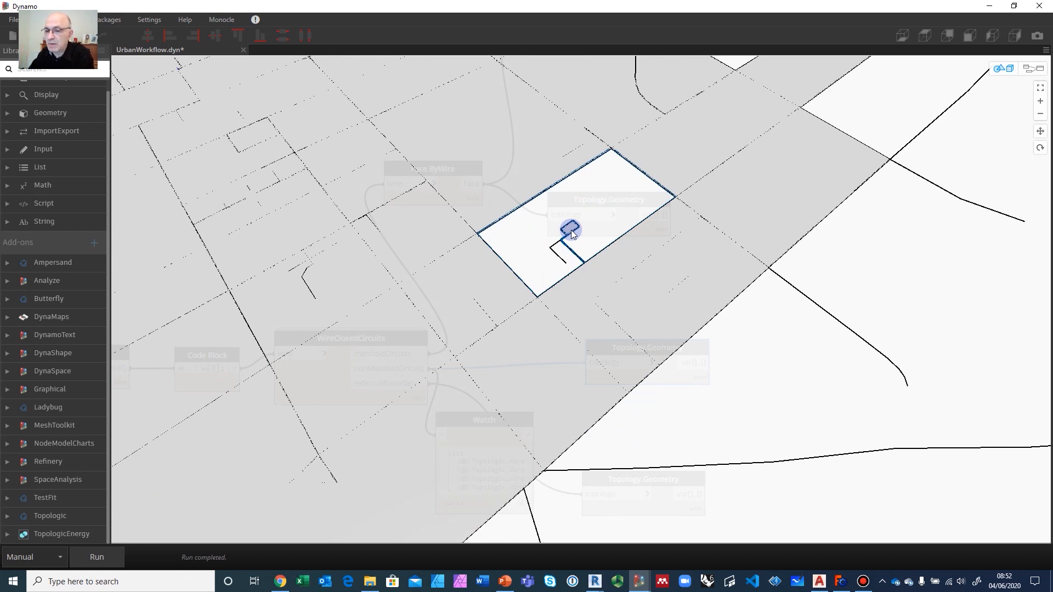
scroll(576, 238, "up", 3)
mouse_move(550, 261)
middle_mouse_down()
mouse_move(534, 300)
mouse_move(565, 264)
middle_mouse_up()
scroll(553, 301, "up", 2)
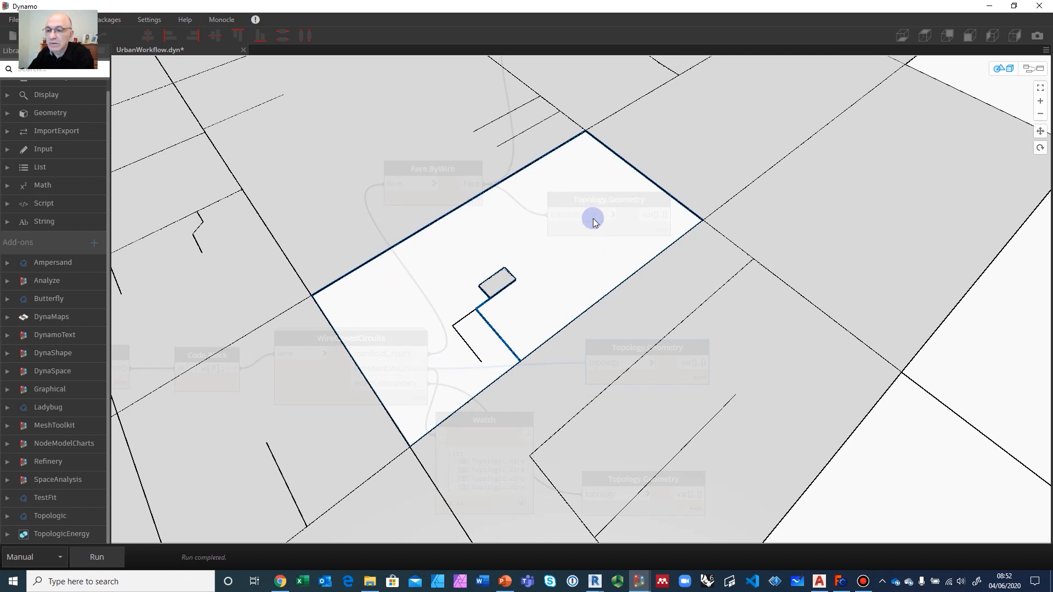
Inspect the non-manifold block containing two small inner loops, and return to an overall view of the road network.
scroll(594, 219, "down", 3)
middle_click_drag(594, 218, 602, 296)
scroll(602, 297, "down", 5)
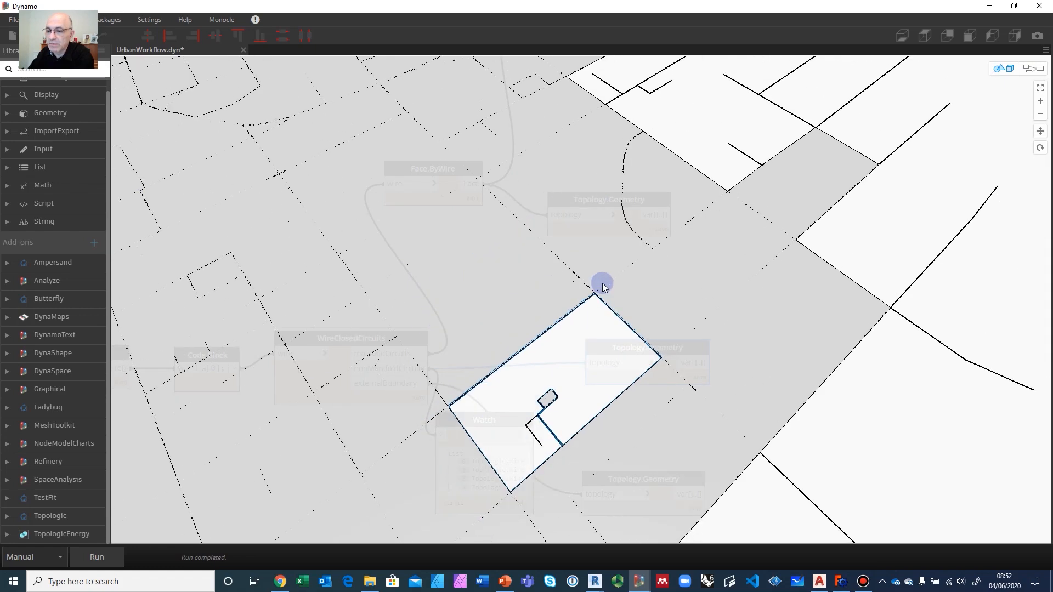
scroll(470, 236, "up", 6)
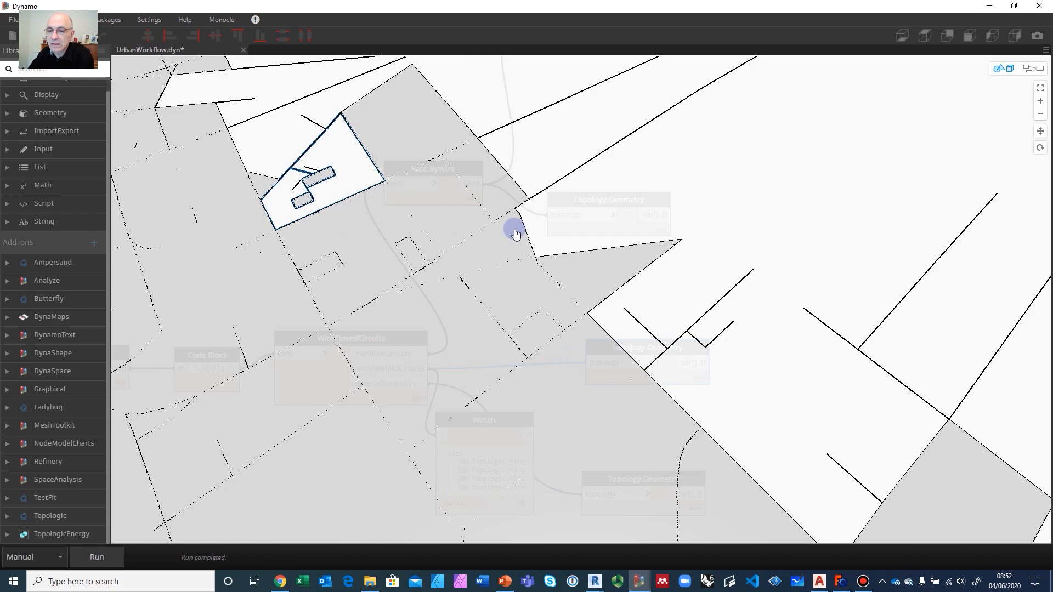
scroll(488, 233, "down", 5)
scroll(541, 232, "down", 6)
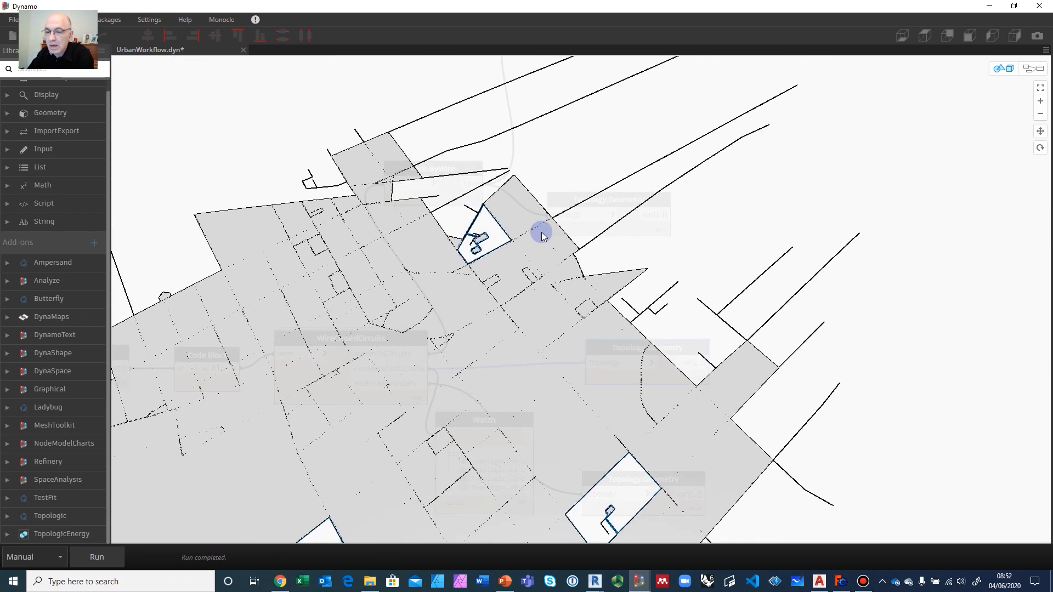
right_click_drag(561, 264, 610, 238)
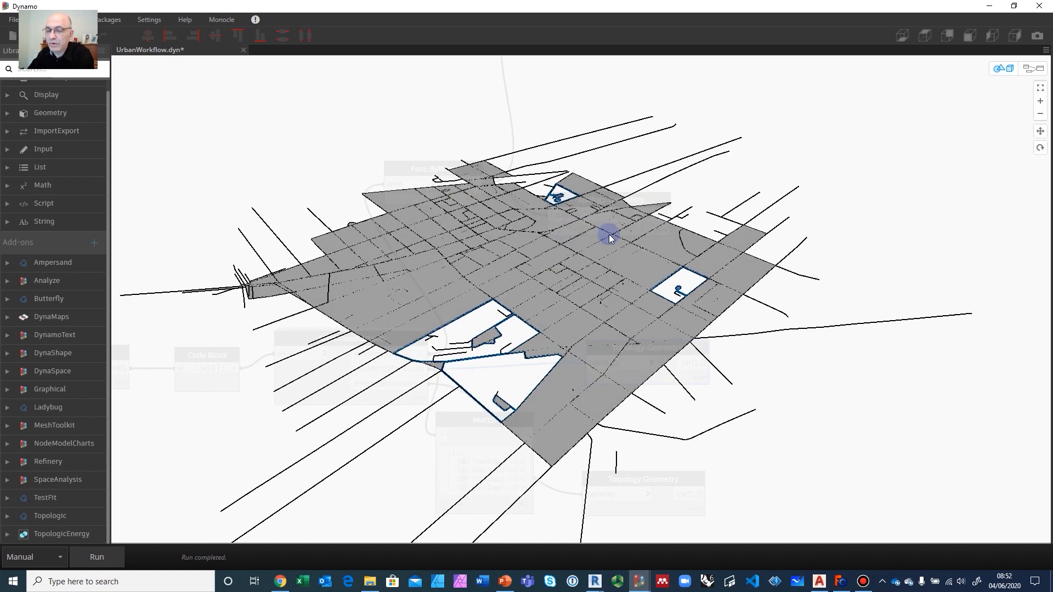